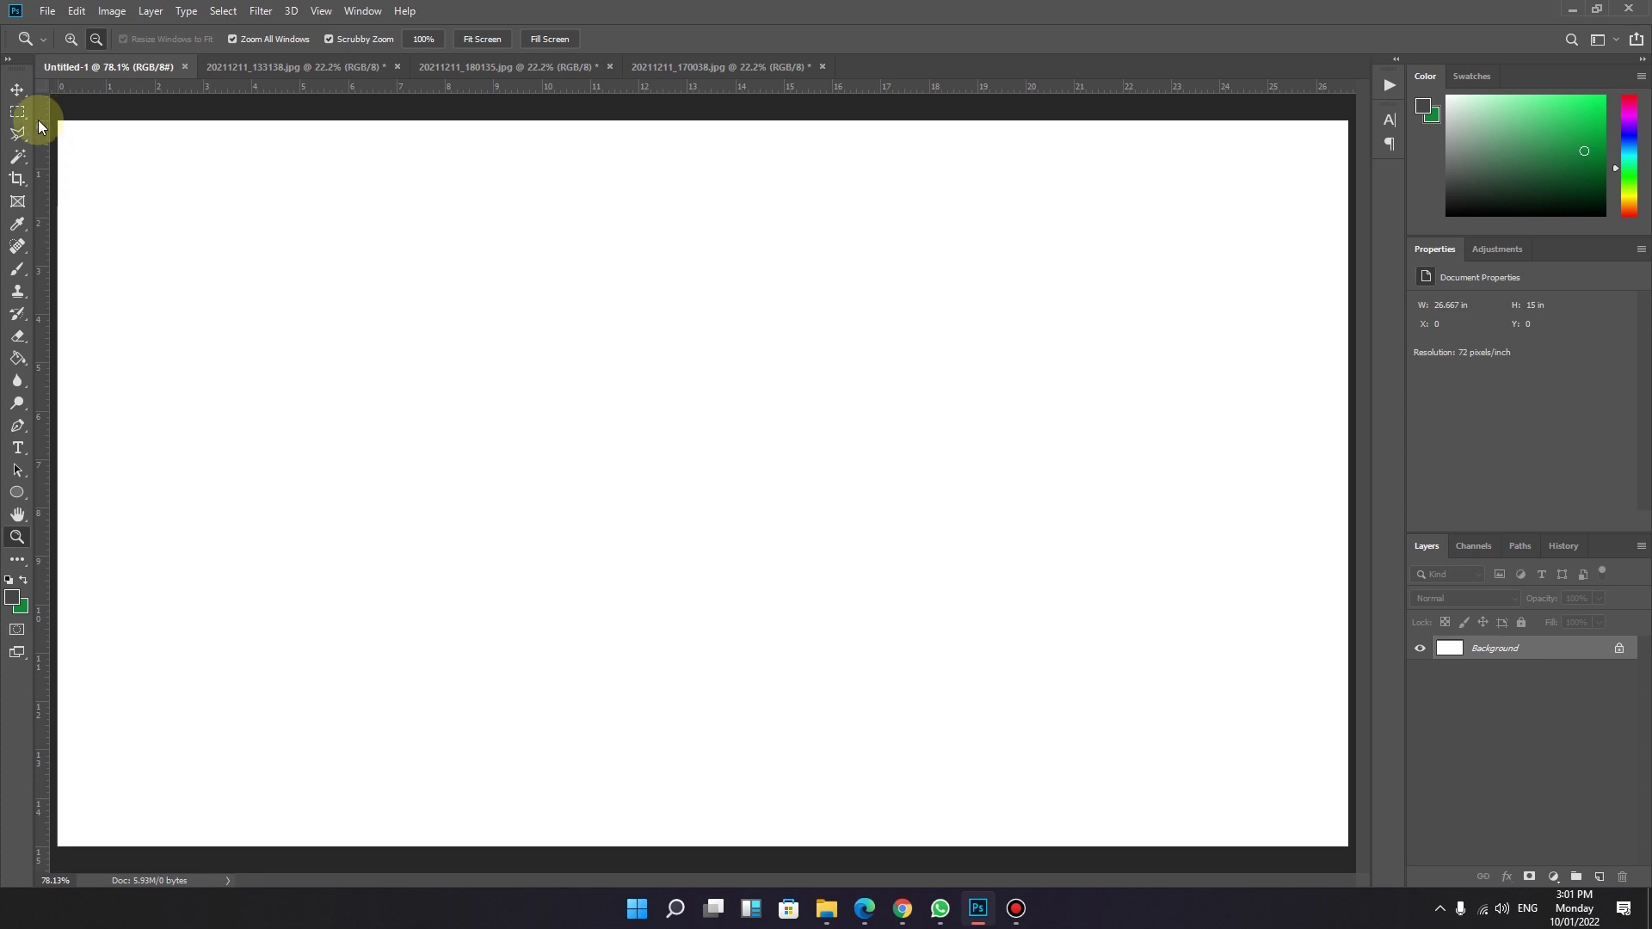
- View each of the three open photos in turn and return to 20211211_133138.jpg
{"action": "left_click", "coordinate": [284, 67]}
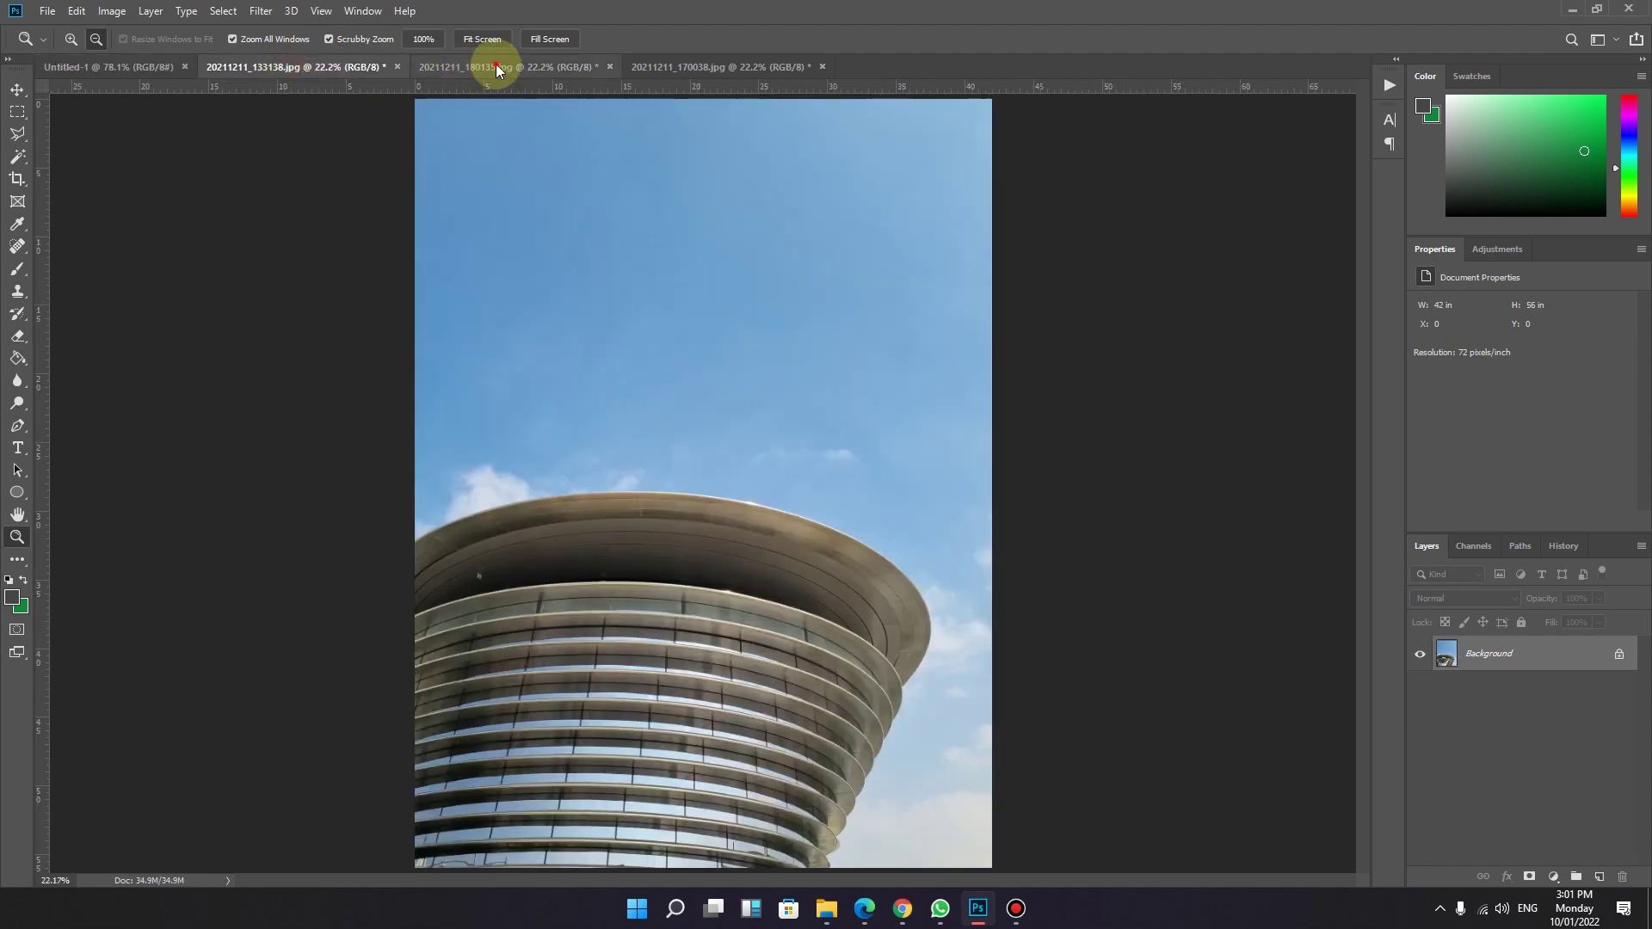
{"action": "left_click", "coordinate": [496, 66]}
{"action": "left_click", "coordinate": [663, 67]}
{"action": "left_click", "coordinate": [348, 66]}
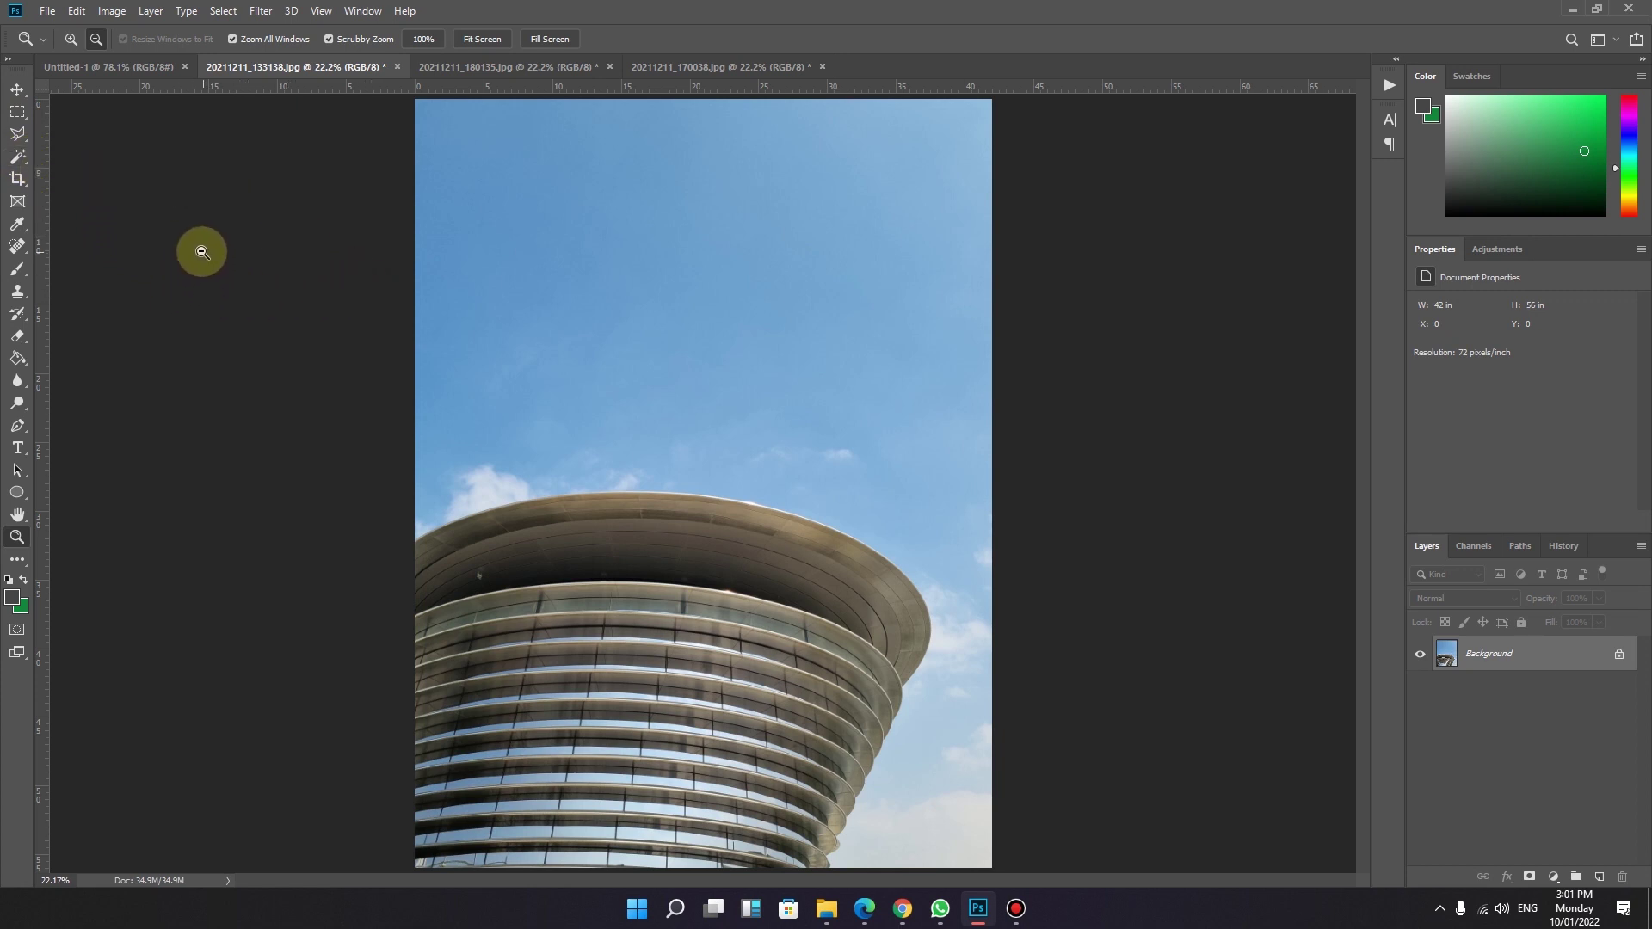
- Draw a rectangular marquee selection about 19.7 by 10.7 in in the sky, and clear it
{"action": "left_click", "coordinate": [19, 112]}
{"action": "left_click_drag", "start_coordinate": [499, 242], "coordinate": [769, 388]}
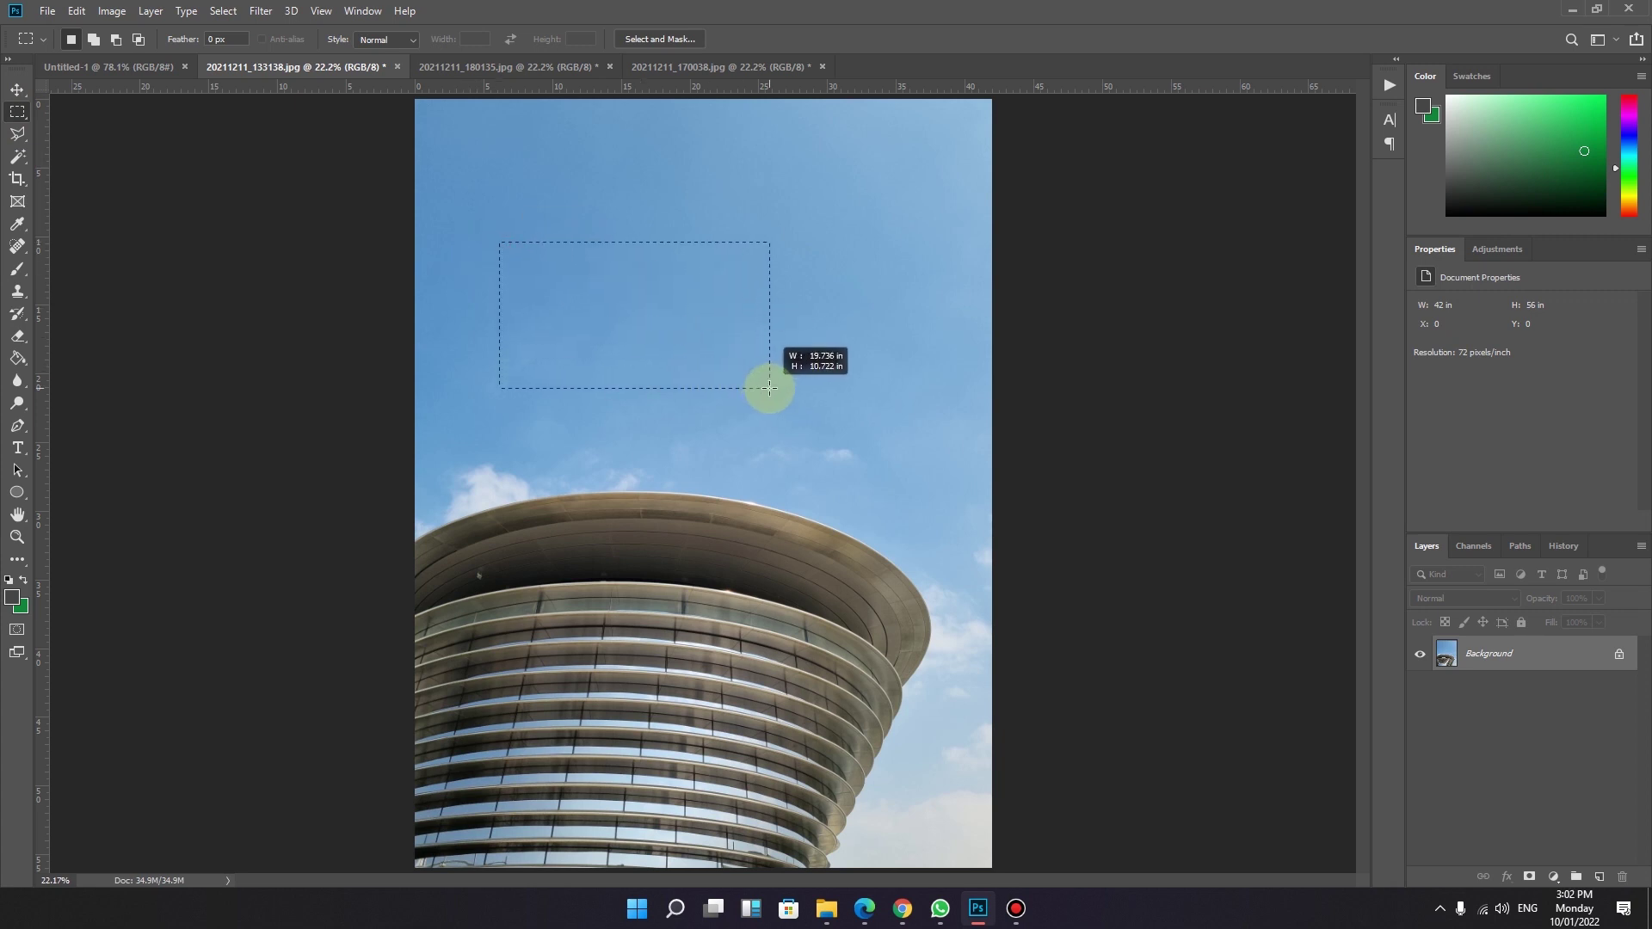
{"action": "left_click", "coordinate": [689, 428]}
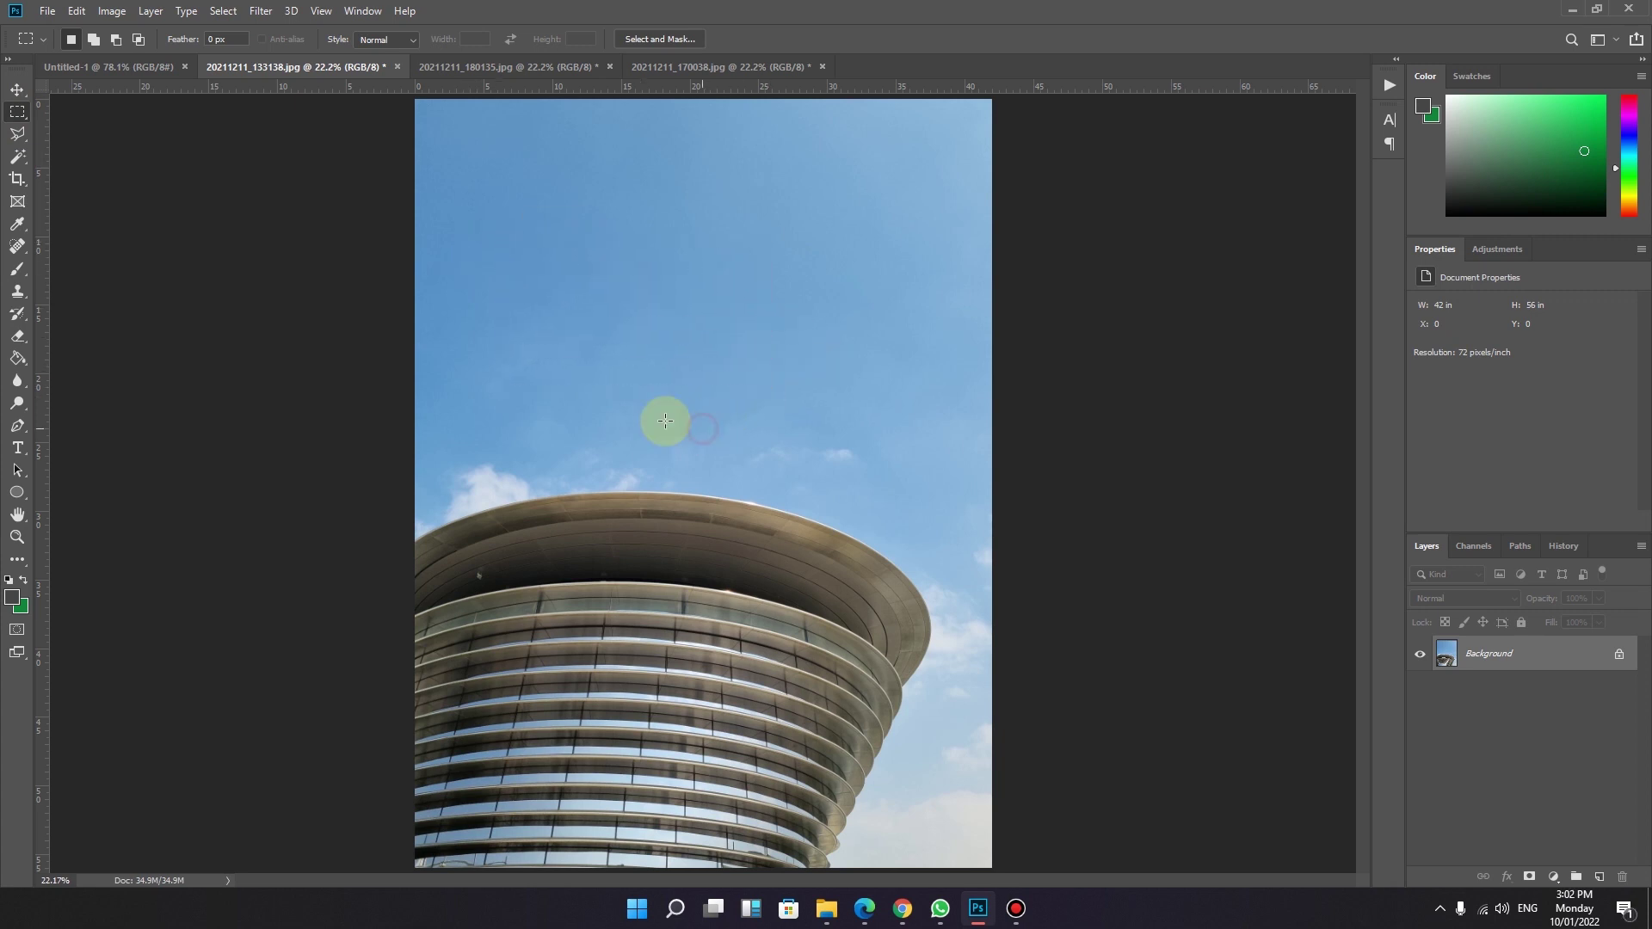
- Draw a larger trial selection over most of the sky with the Rectangular Marquee, and deselect it
{"action": "left_click", "coordinate": [17, 113]}
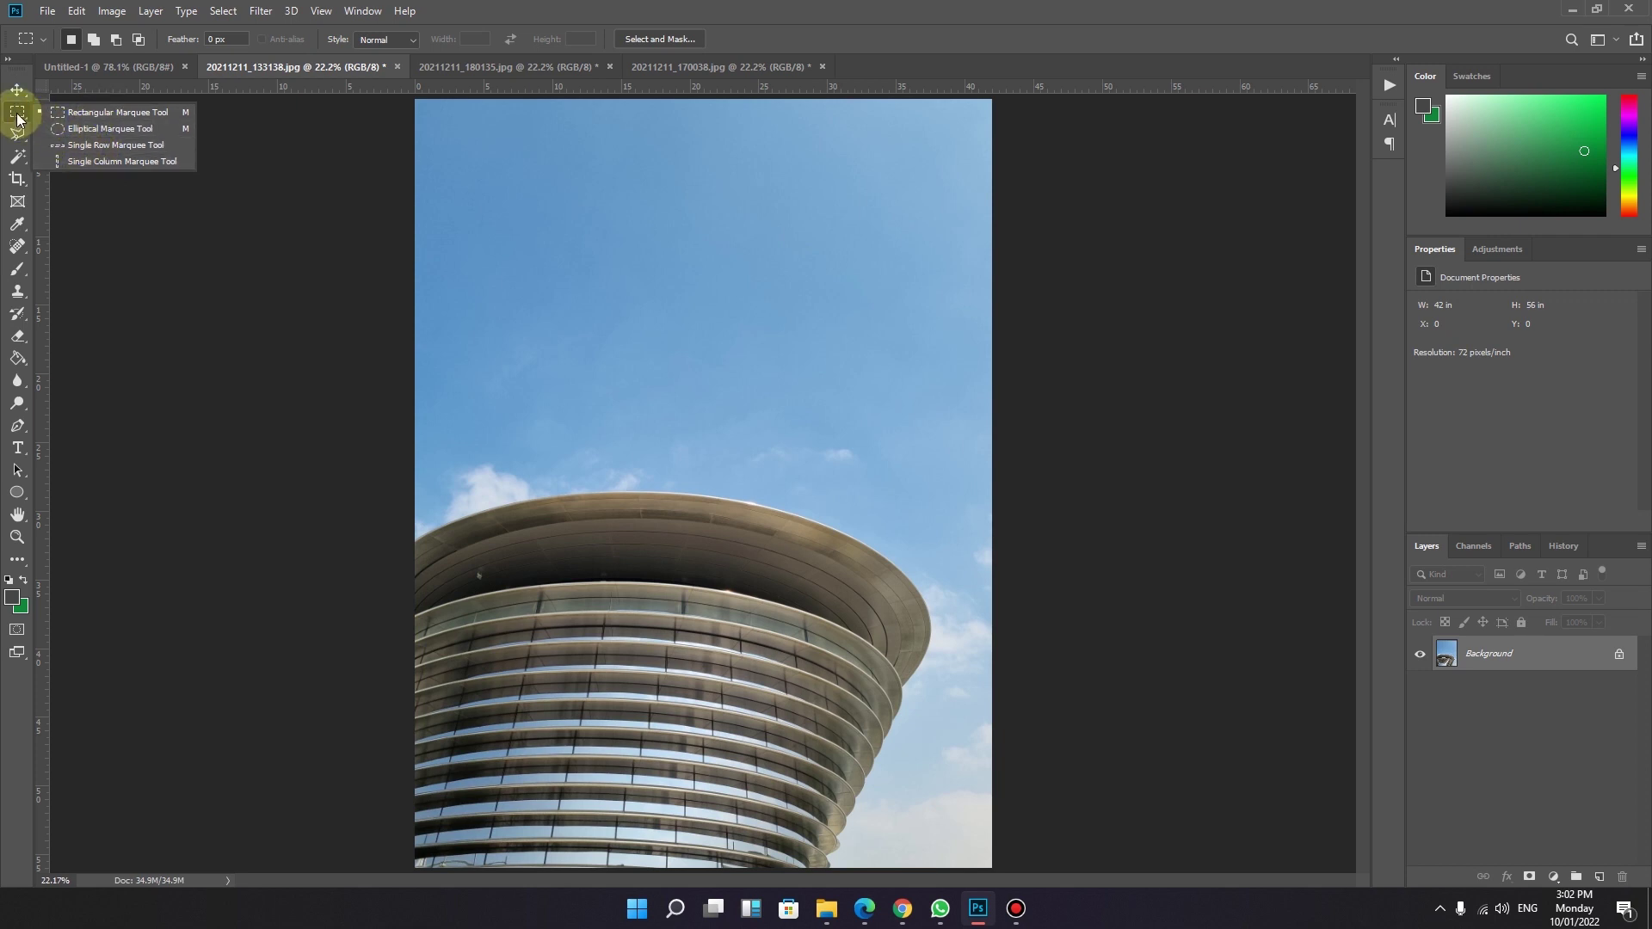
{"action": "left_click", "coordinate": [78, 112]}
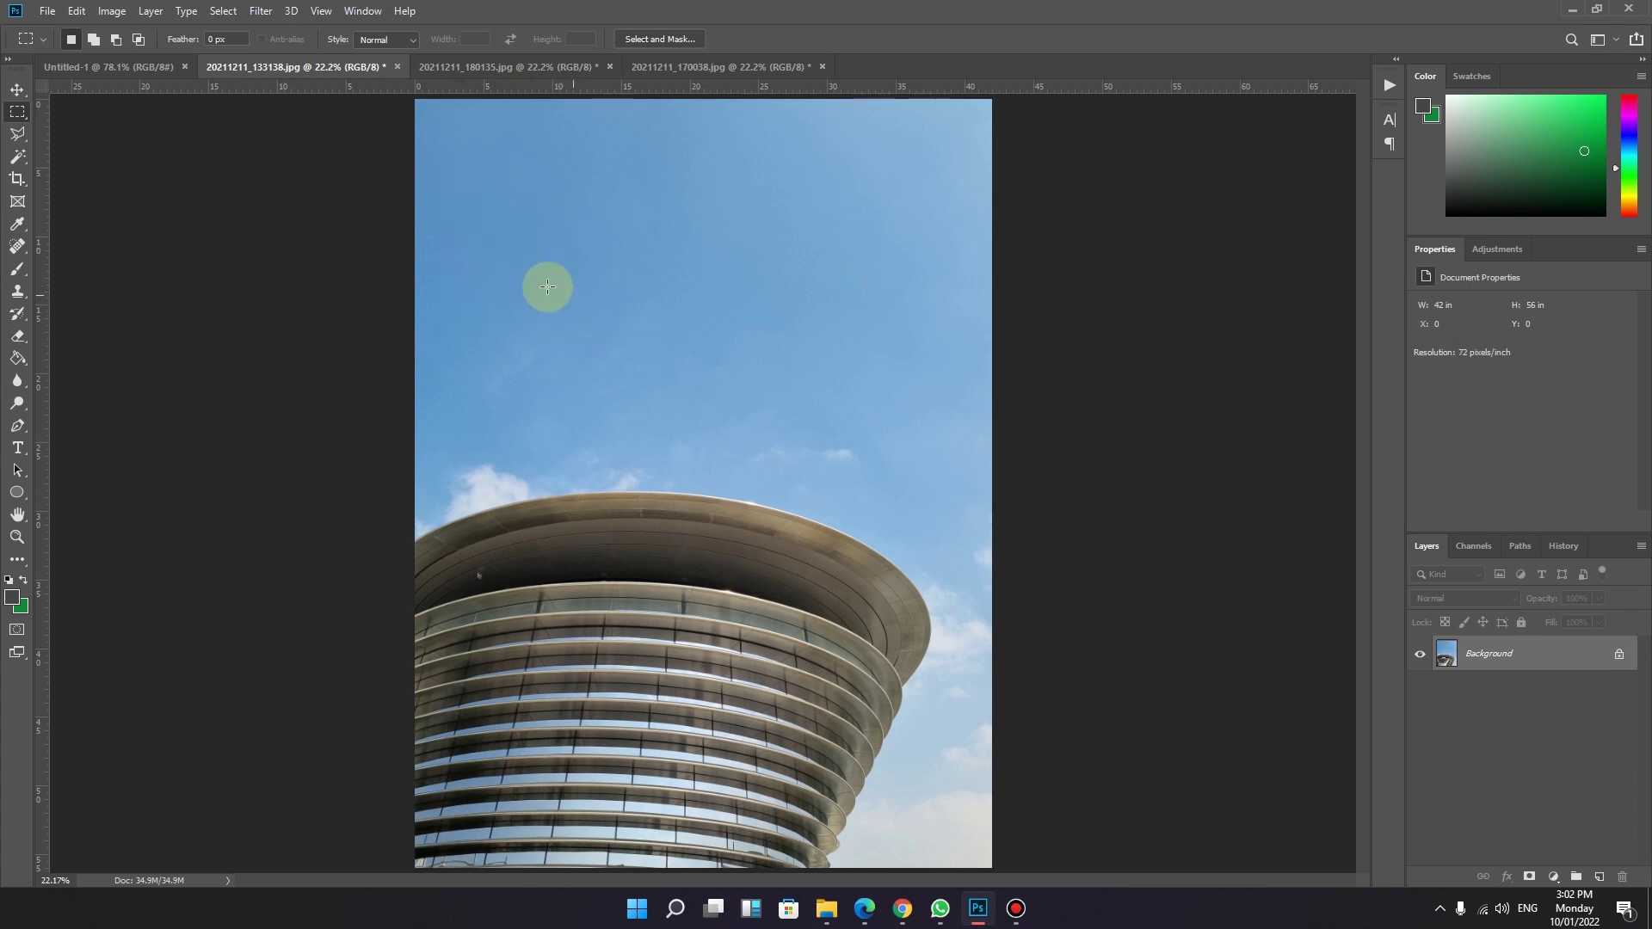
{"action": "left_click_drag", "start_coordinate": [453, 184], "coordinate": [779, 444]}
{"action": "left_click", "coordinate": [732, 564]}
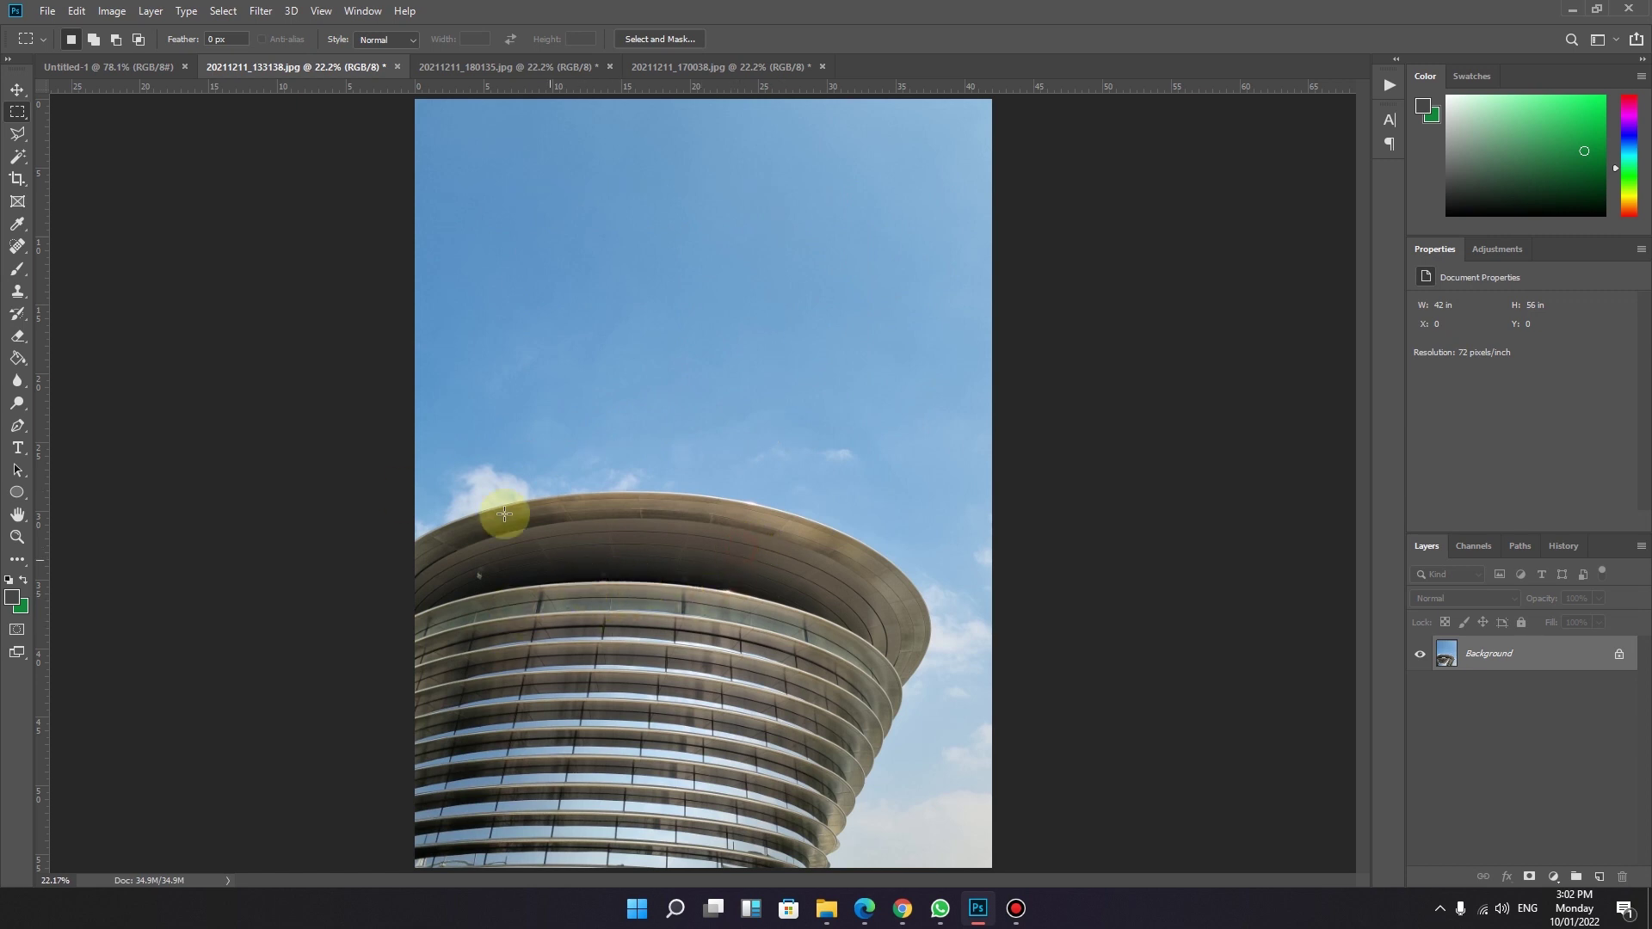
- Select a rectangle about 29 by 22.4 in around the tower's curved rim and copy it
{"action": "left_click_drag", "start_coordinate": [524, 430], "coordinate": [922, 737]}
{"action": "left_click", "coordinate": [78, 11]}
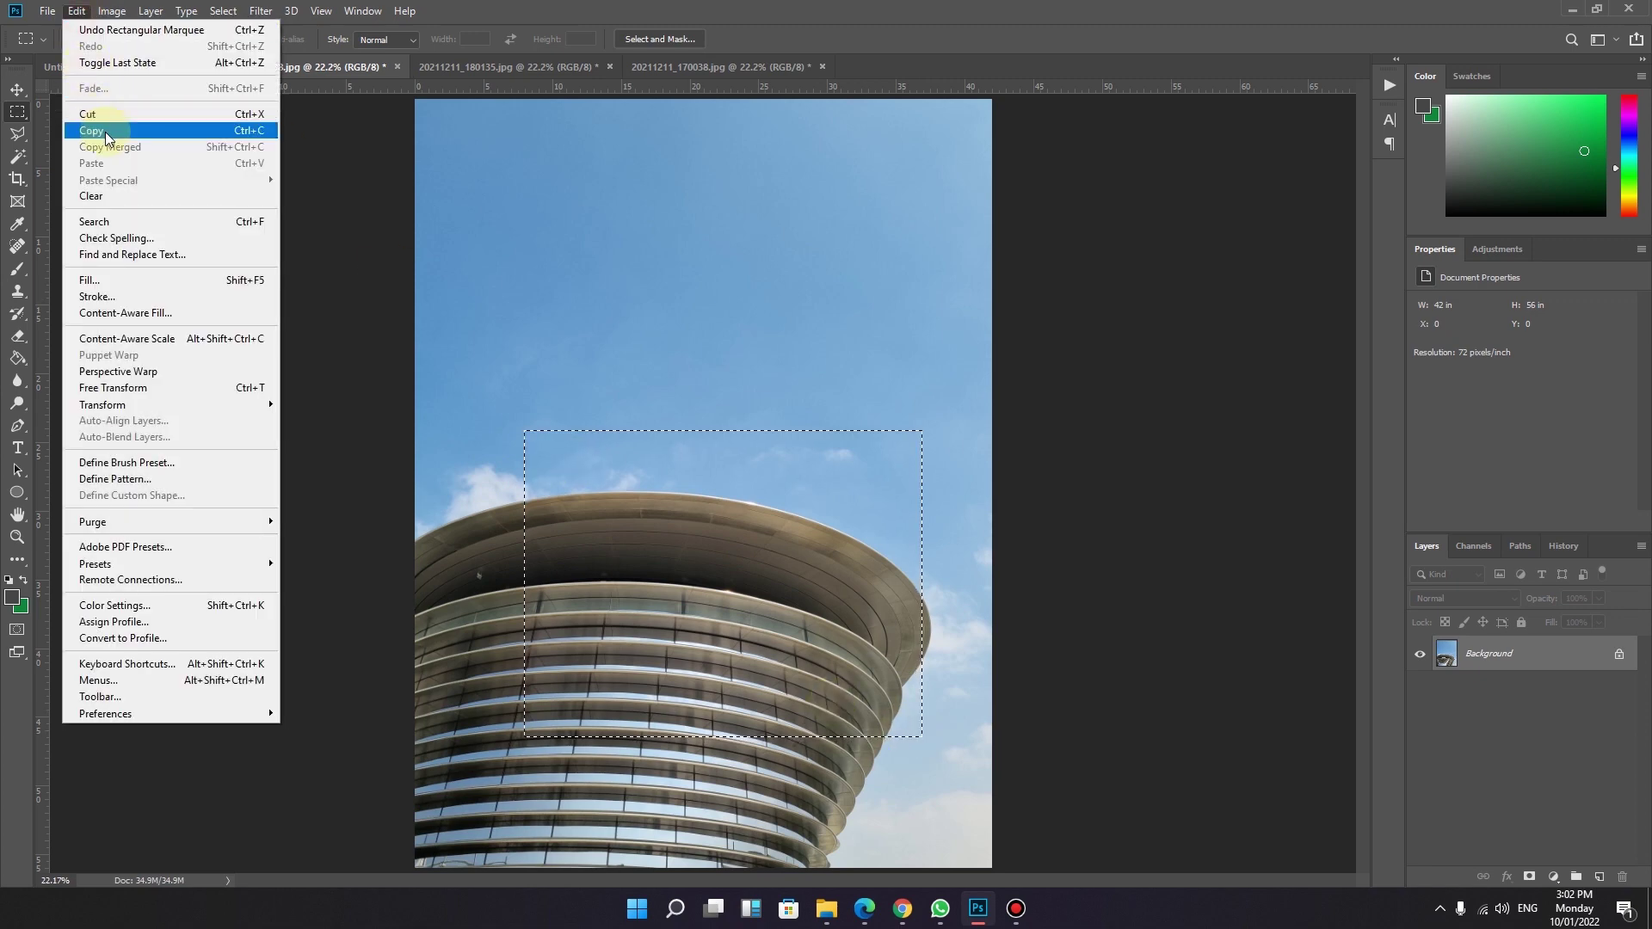
{"action": "left_click", "coordinate": [166, 131]}
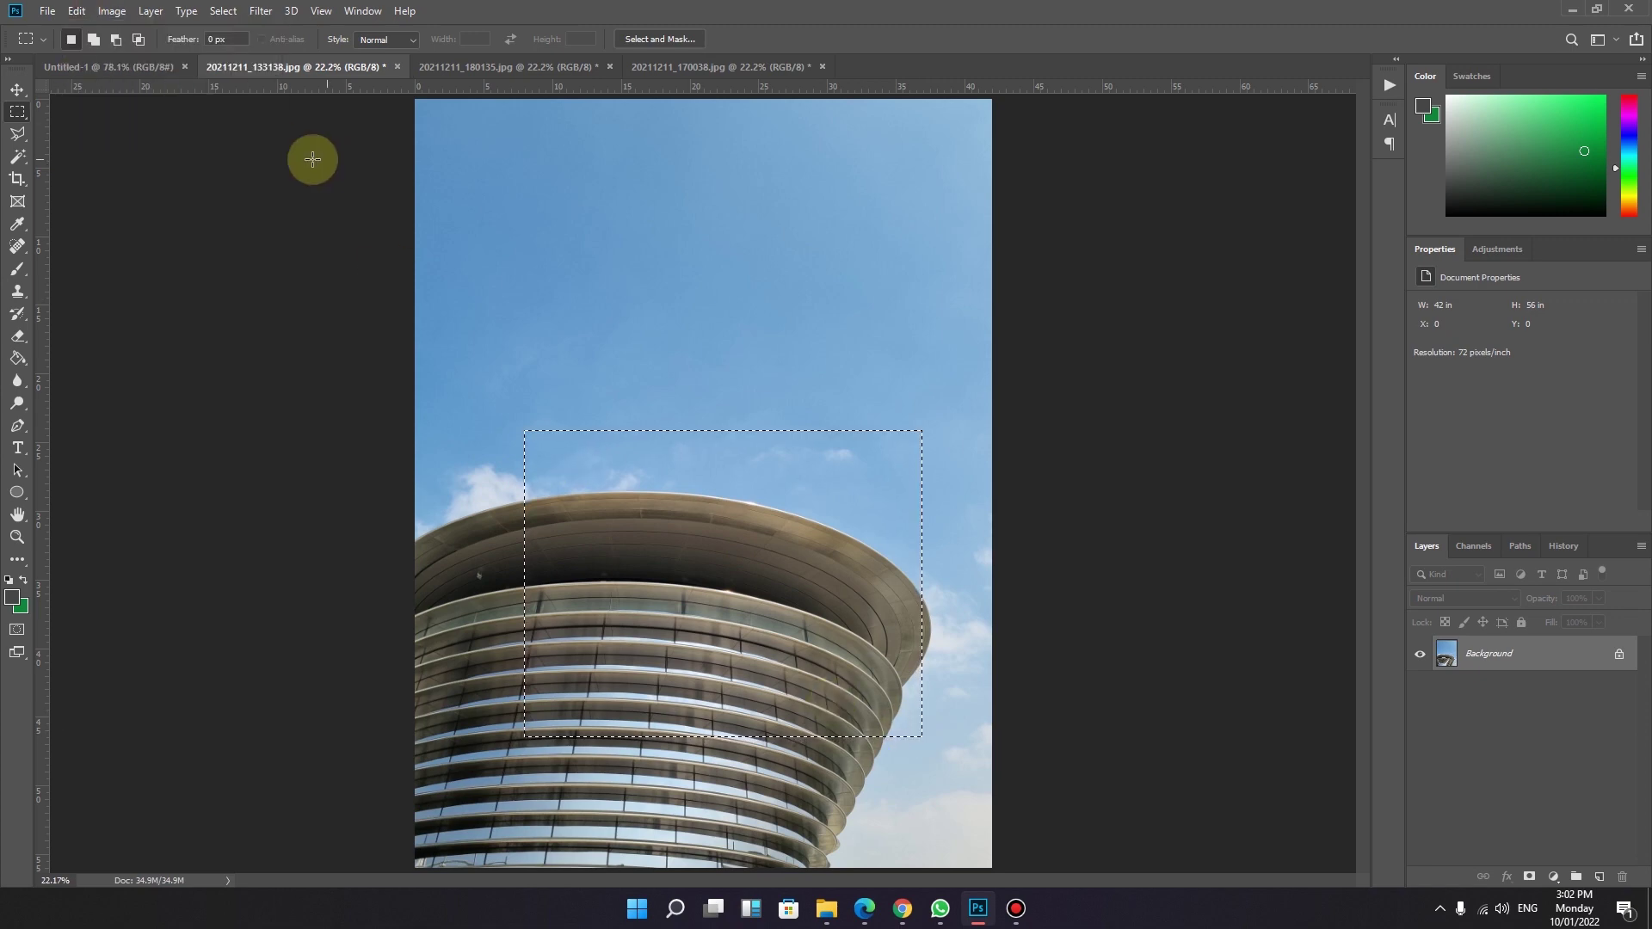
- Paste the copied part of the tower photo into the blank Untitled-1 document
{"action": "left_click", "coordinate": [132, 69]}
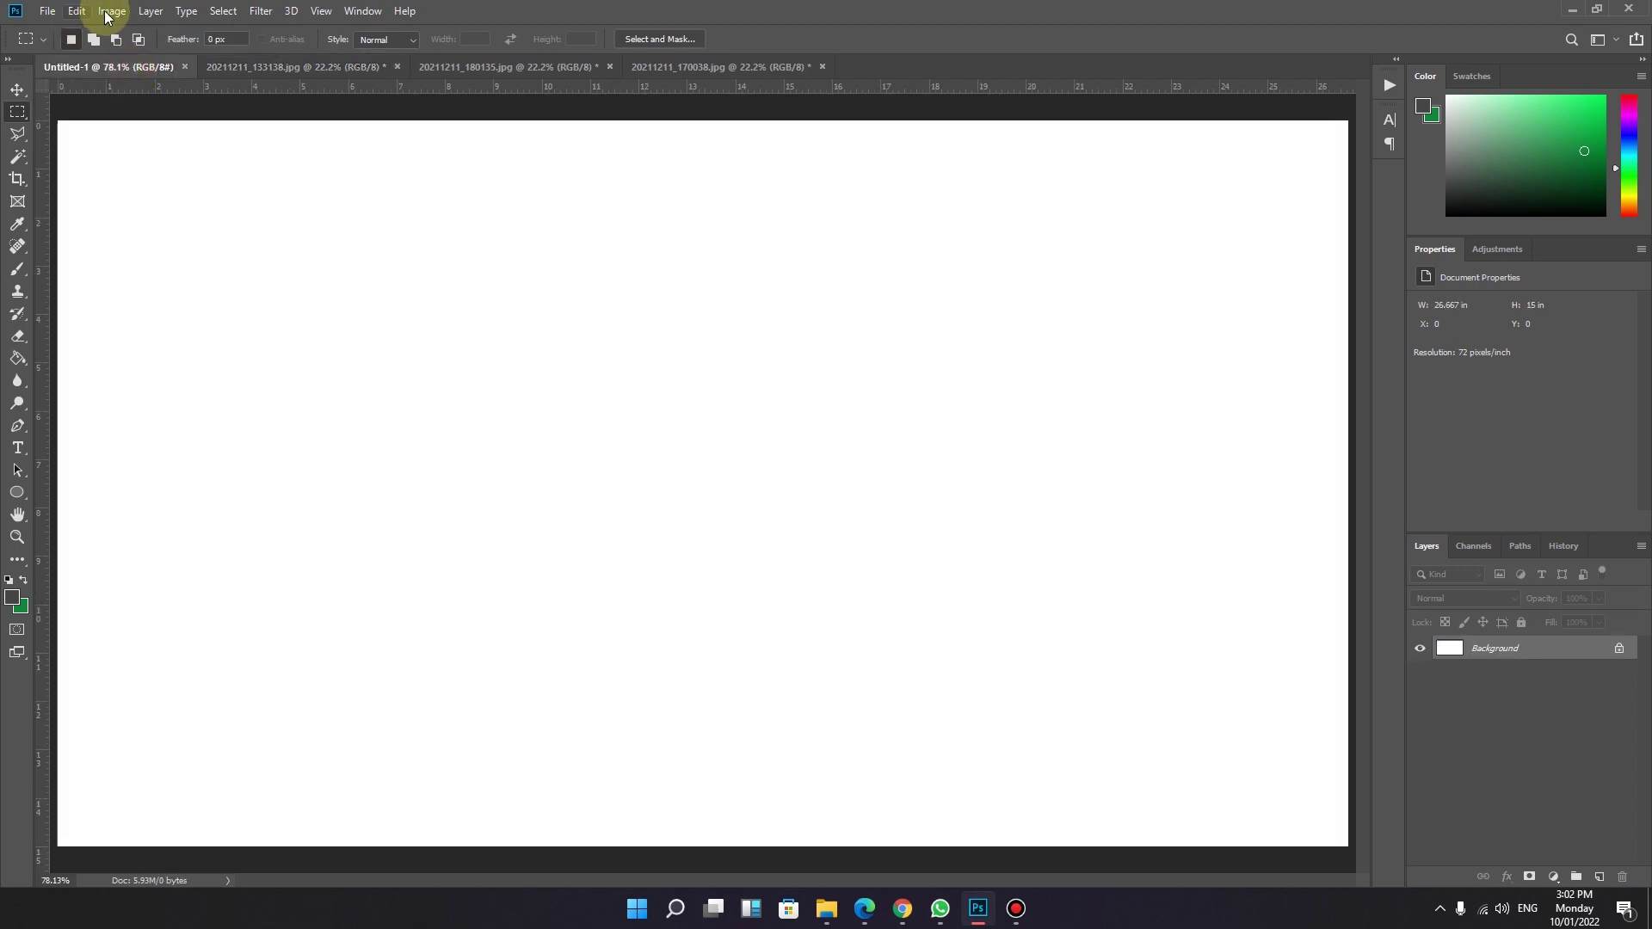
{"action": "left_click", "coordinate": [86, 14]}
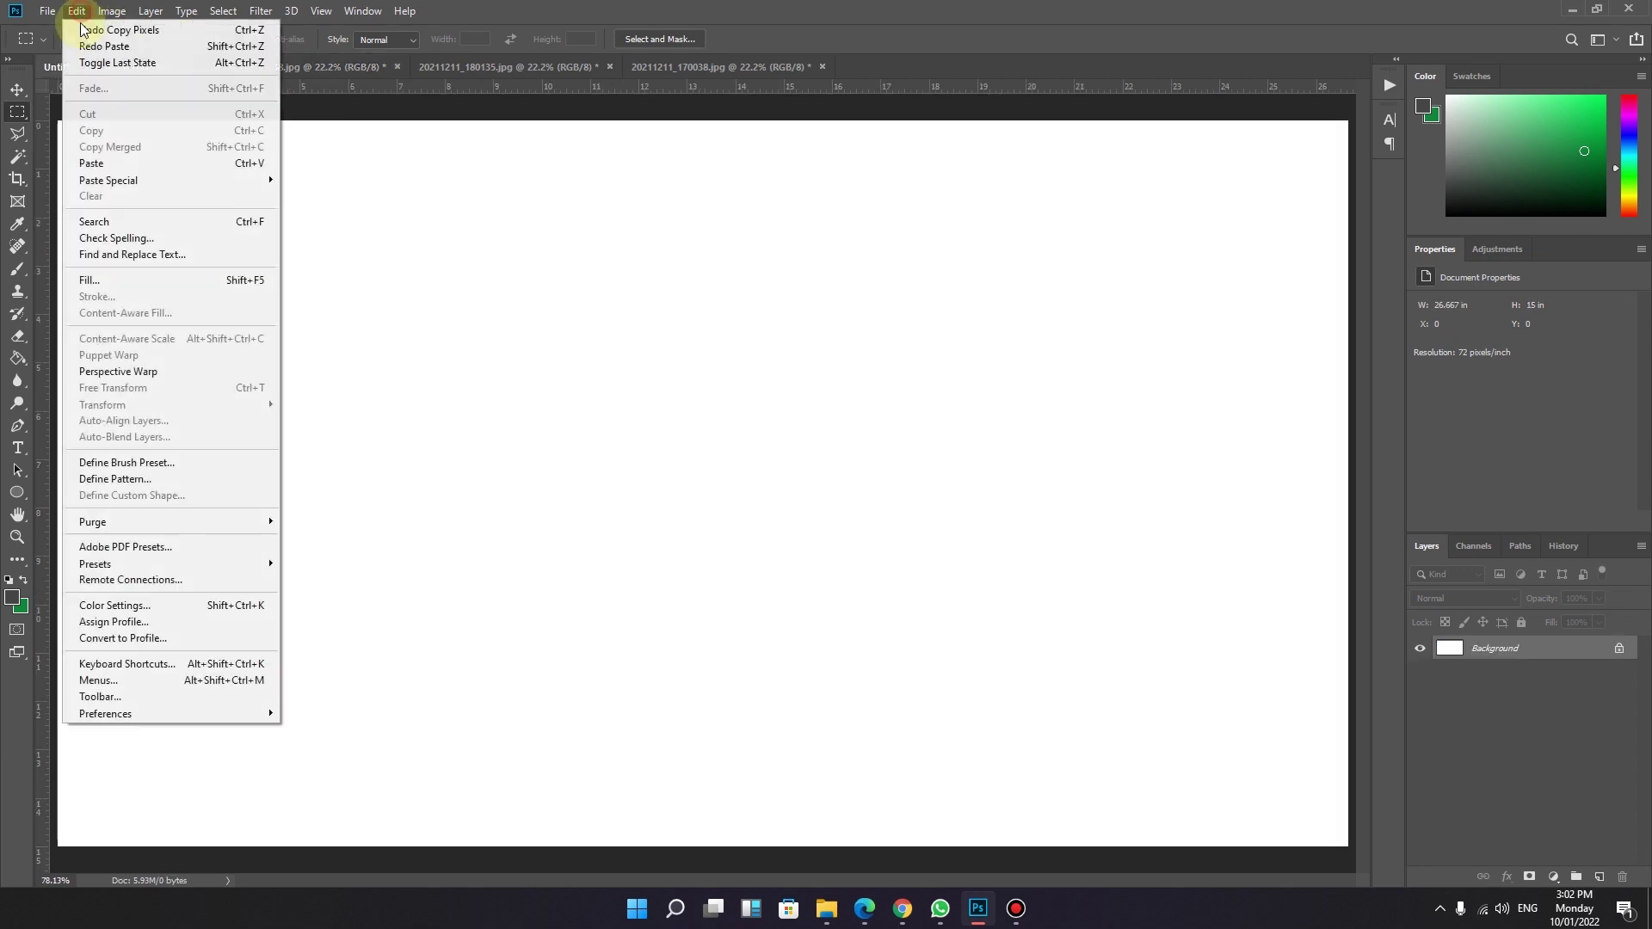
{"action": "left_click", "coordinate": [130, 164]}
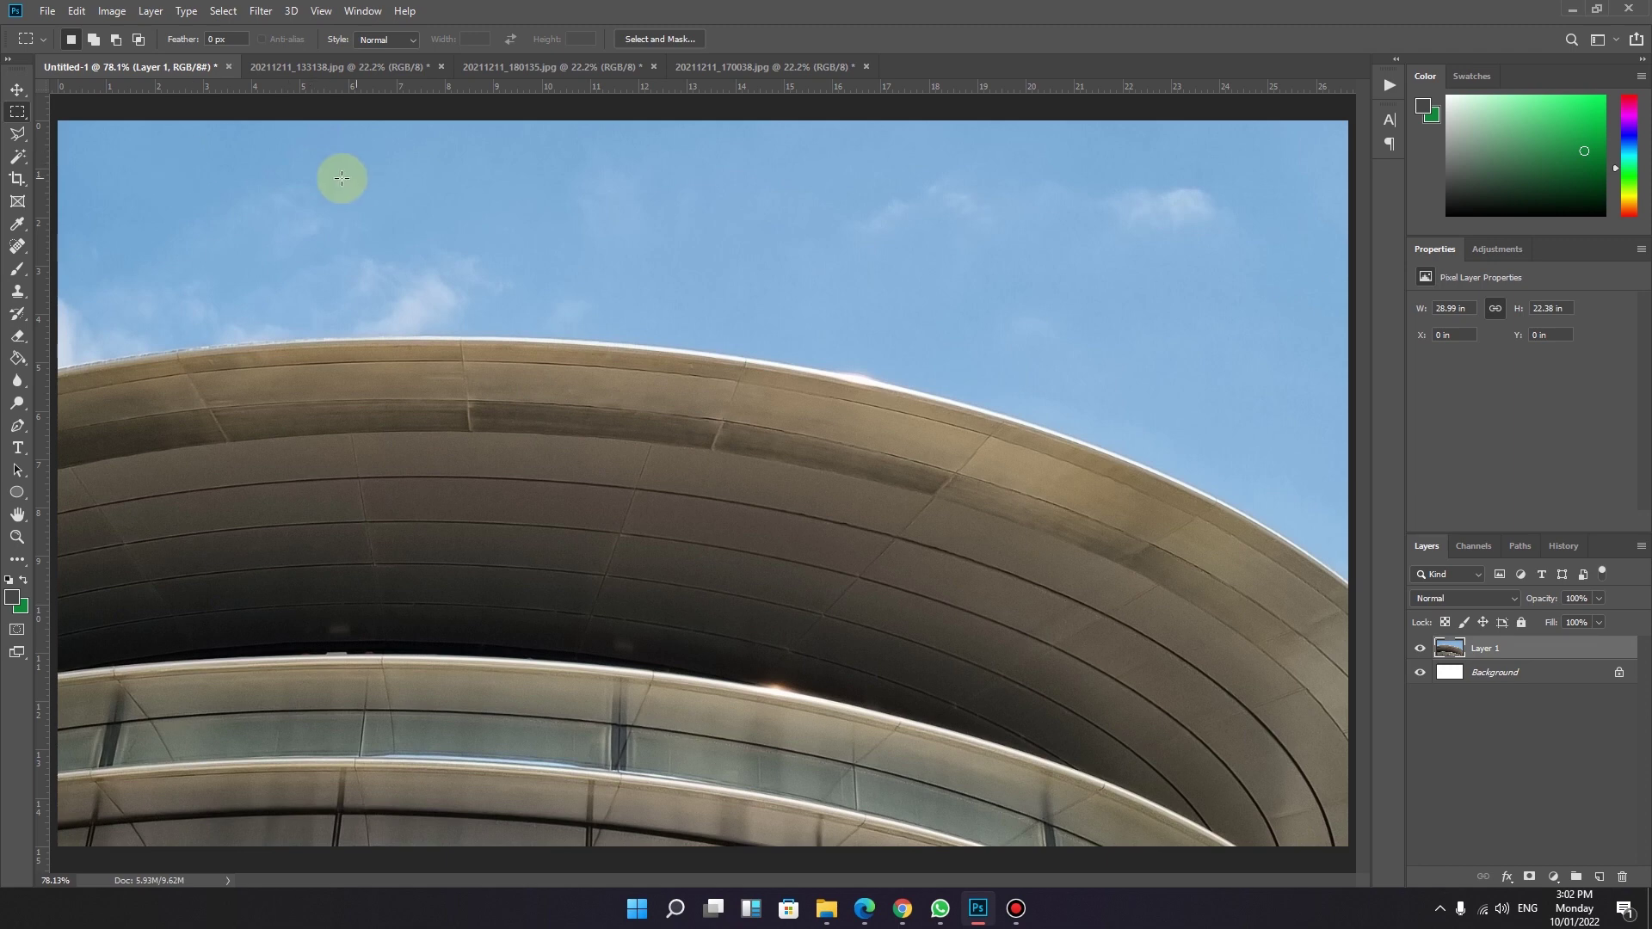
- In 20211211_133138.jpg, draw two trial rectangular selections over the sky and clear each one
{"action": "left_click", "coordinate": [348, 64]}
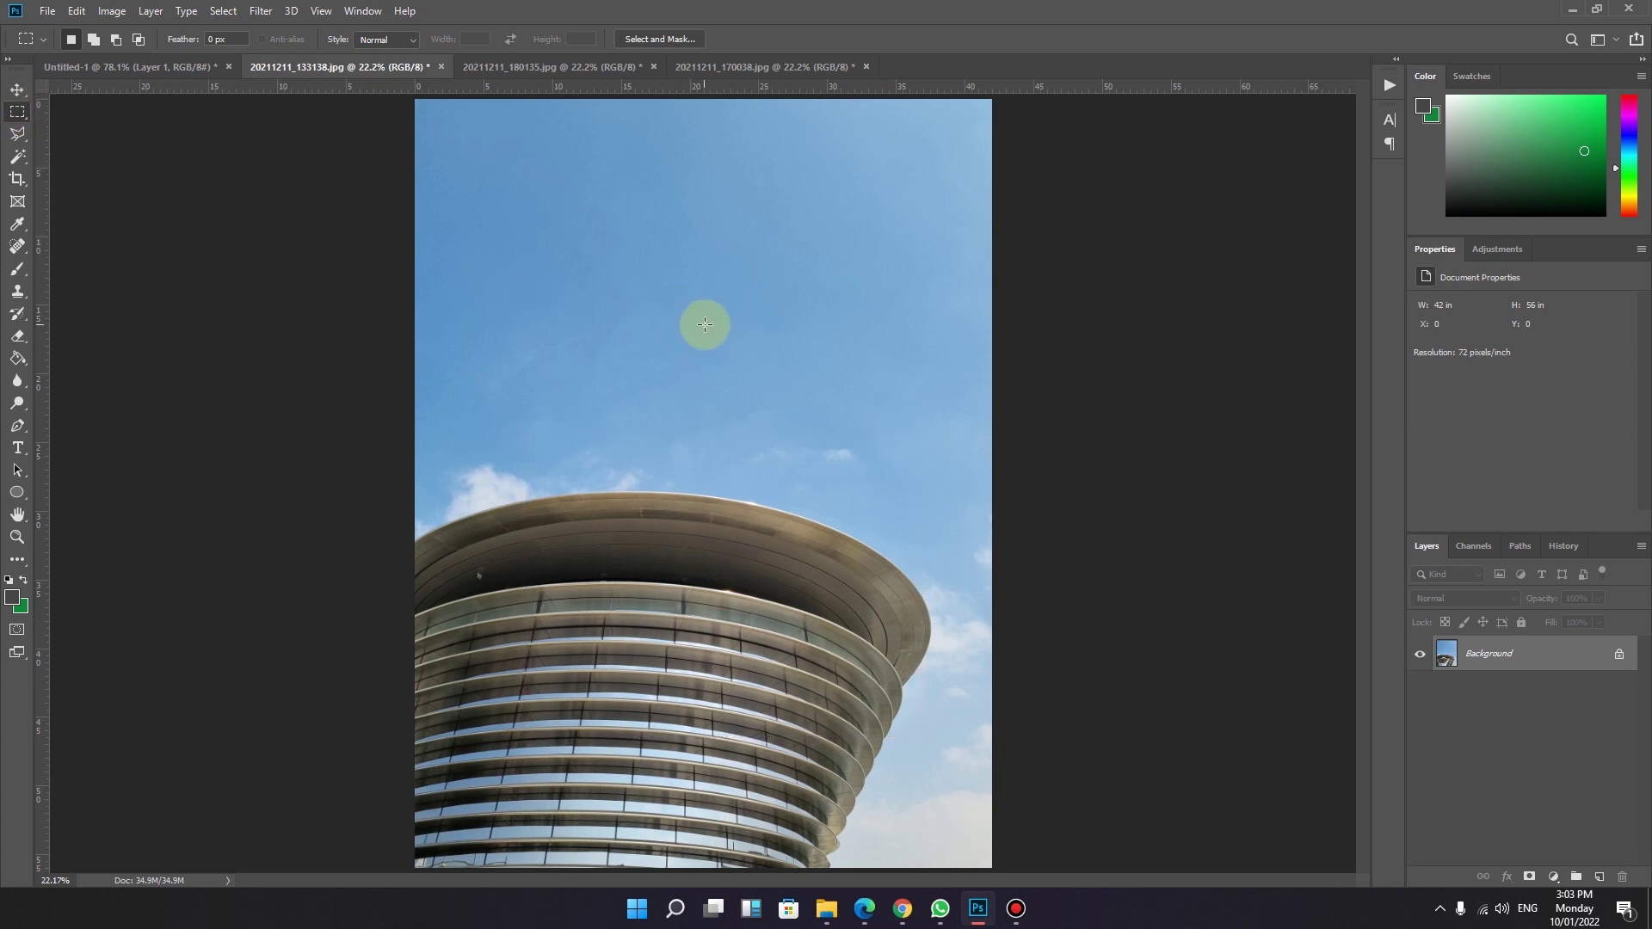
{"action": "left_click", "coordinate": [19, 114]}
{"action": "left_click", "coordinate": [95, 112]}
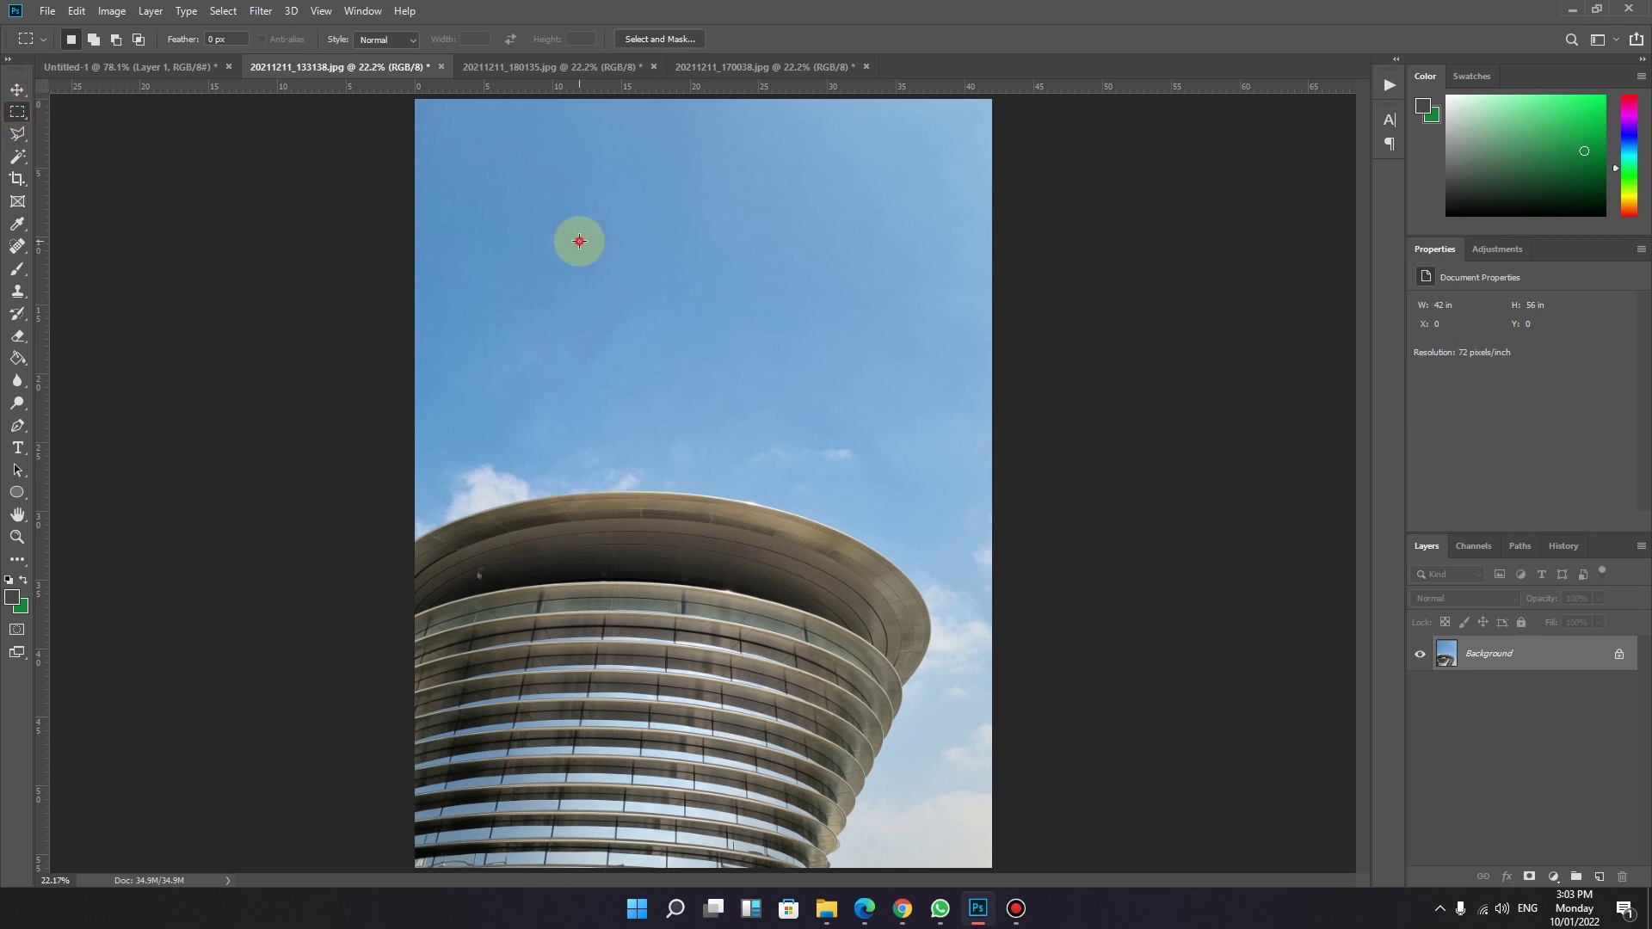
{"action": "left_click_drag", "start_coordinate": [474, 210], "coordinate": [839, 416]}
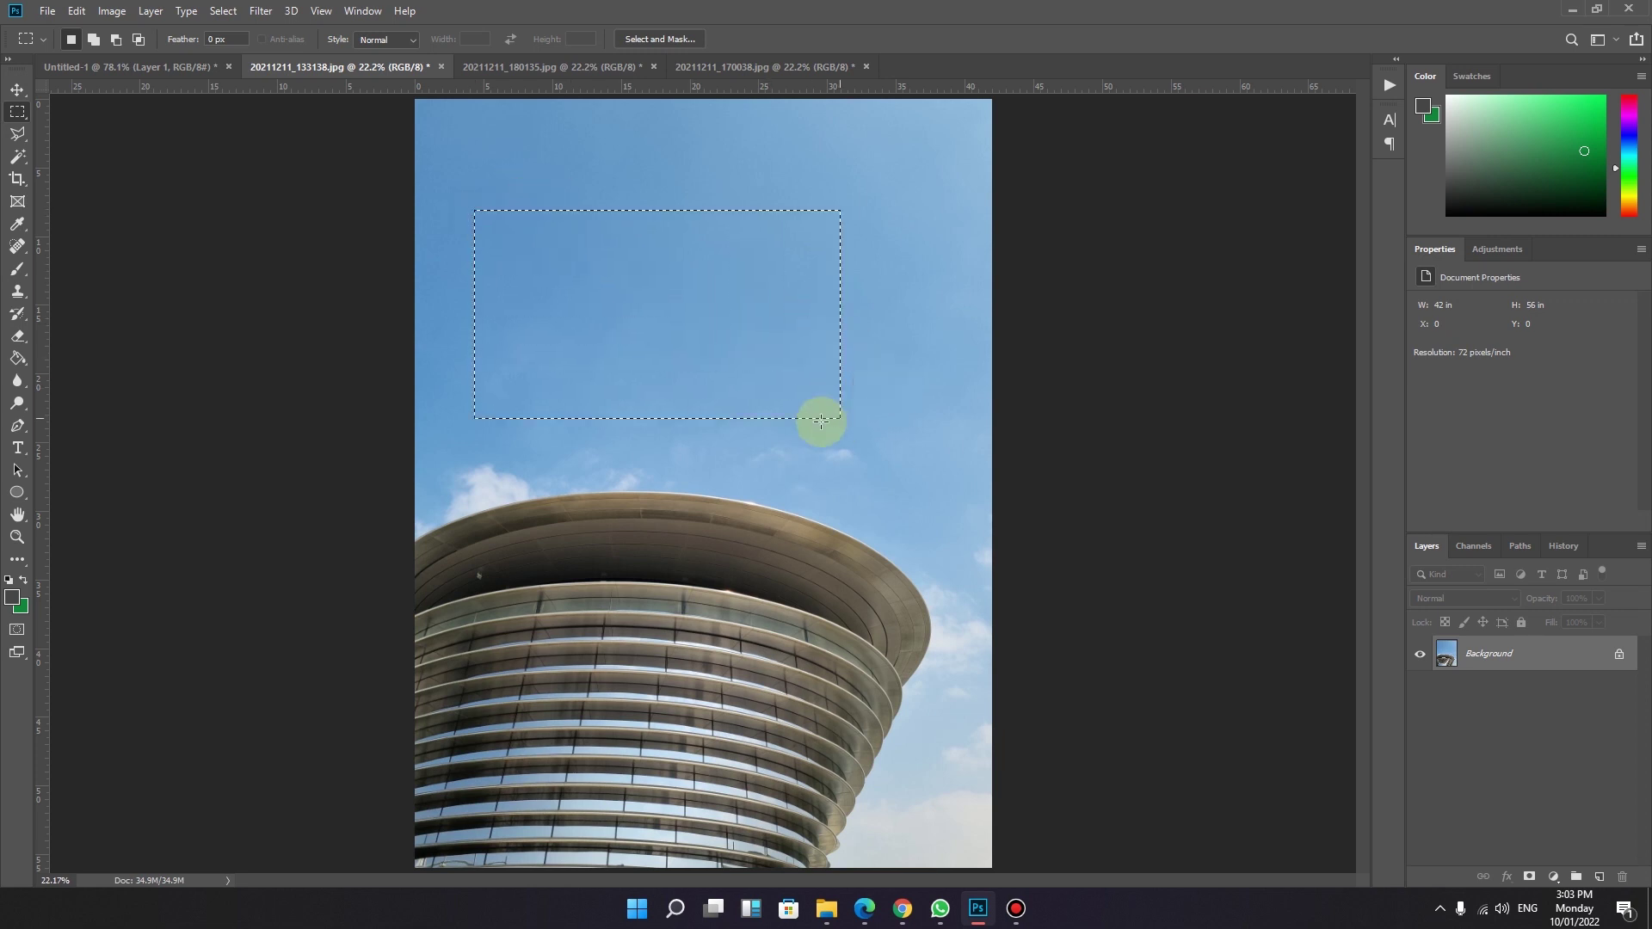
{"action": "left_click", "coordinate": [723, 453]}
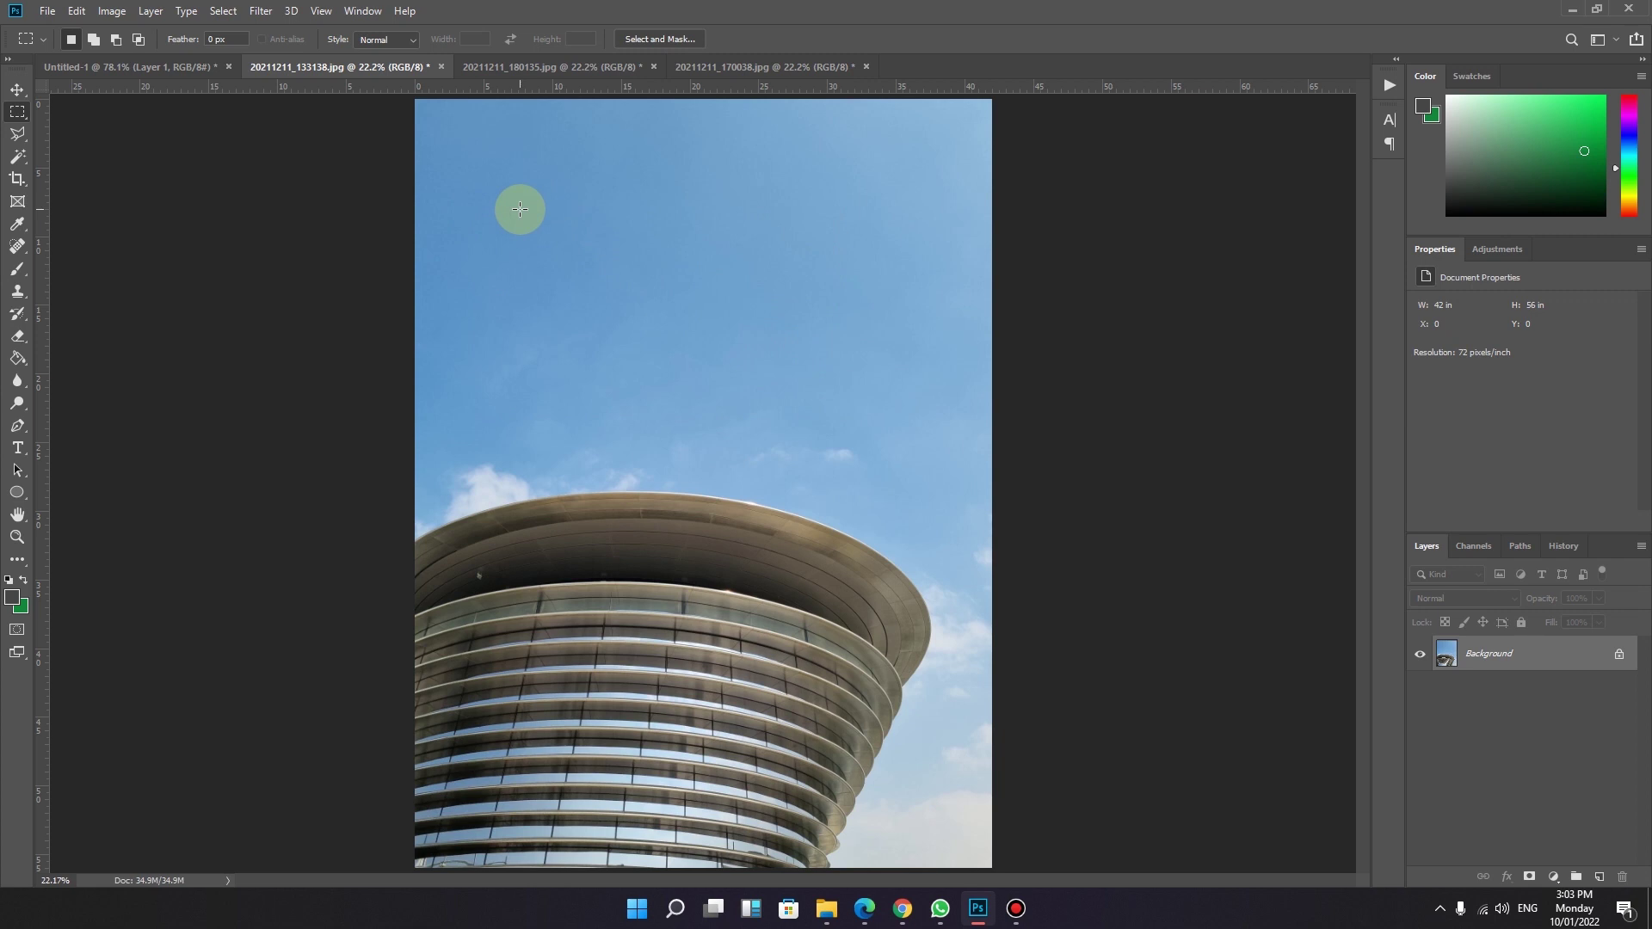
{"action": "left_click_drag", "start_coordinate": [520, 209], "coordinate": [777, 497]}
{"action": "left_click_drag", "start_coordinate": [670, 282], "coordinate": [633, 249]}
- Draw a tall elliptical selection from the sky down to the tower's rim with the Elliptical Marquee, and clear it
{"action": "left_click", "coordinate": [15, 117]}
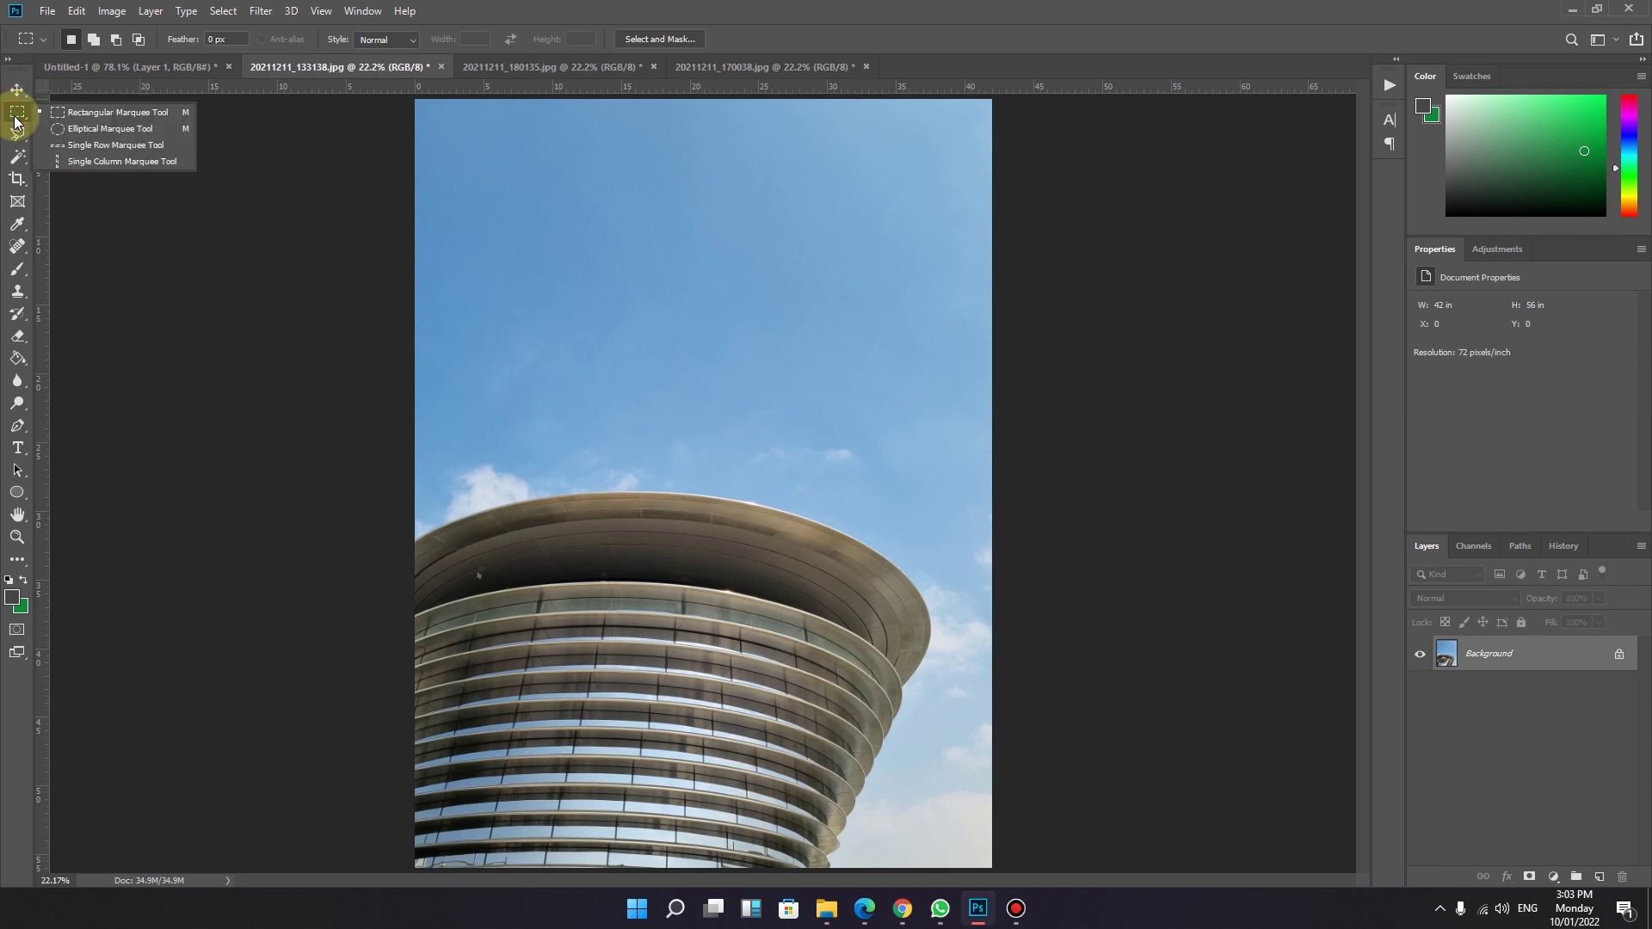
{"action": "left_click", "coordinate": [83, 129]}
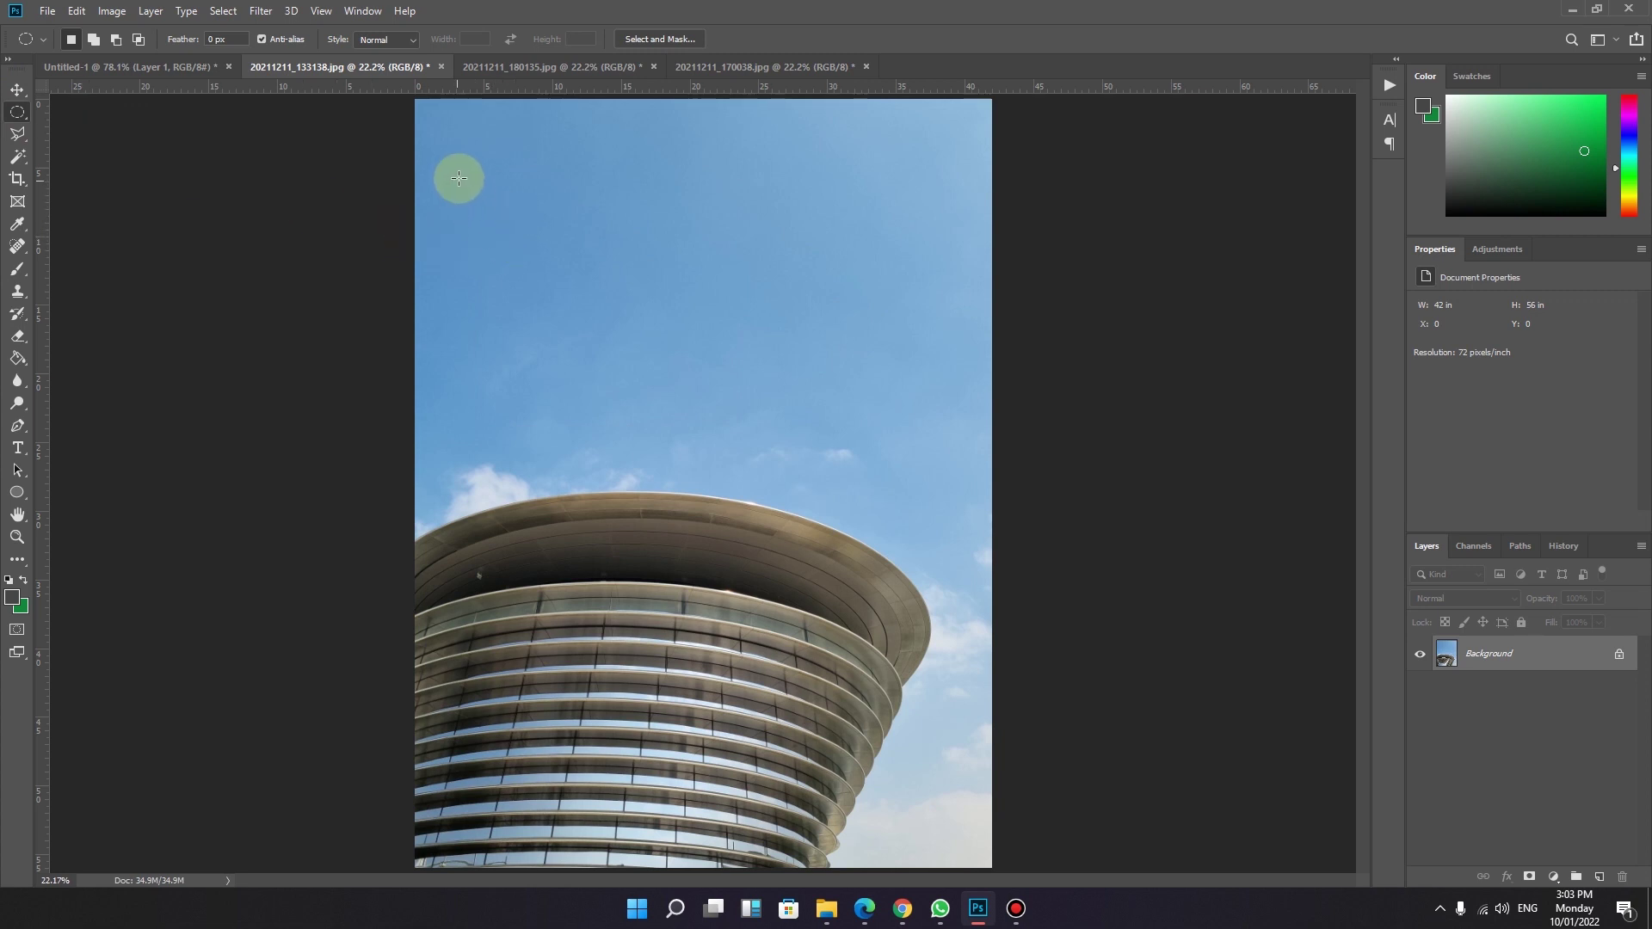
{"action": "mouse_move", "coordinate": [453, 166]}
{"action": "left_mouse_down"}
{"action": "mouse_move", "coordinate": [620, 321]}
{"action": "mouse_move", "coordinate": [767, 358]}
{"action": "mouse_move", "coordinate": [895, 307]}
{"action": "mouse_move", "coordinate": [679, 542]}
{"action": "mouse_move", "coordinate": [826, 440]}
{"action": "mouse_move", "coordinate": [809, 544]}
{"action": "mouse_move", "coordinate": [750, 509]}
{"action": "mouse_move", "coordinate": [713, 538]}
{"action": "mouse_move", "coordinate": [823, 538]}
{"action": "mouse_move", "coordinate": [768, 569]}
{"action": "left_mouse_up"}
{"action": "left_click", "coordinate": [769, 570]}
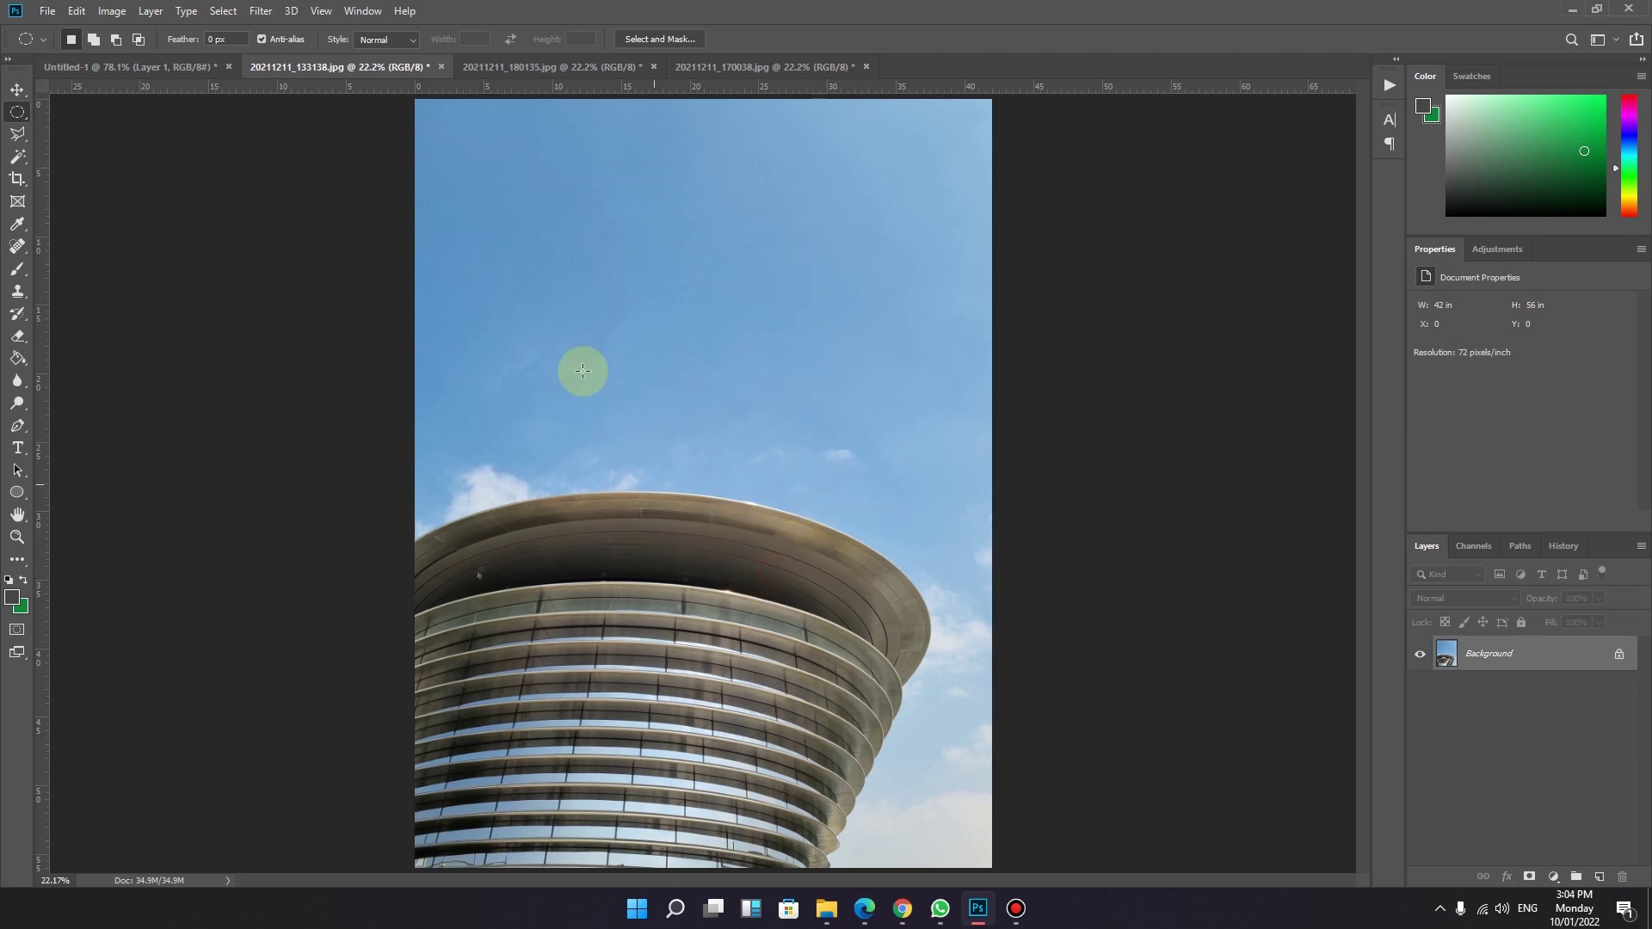
- Draw a circular selection in the sky, redraw it larger, and move its outline over the tower's rim
{"action": "left_click_drag", "start_coordinate": [512, 193], "coordinate": [858, 483]}
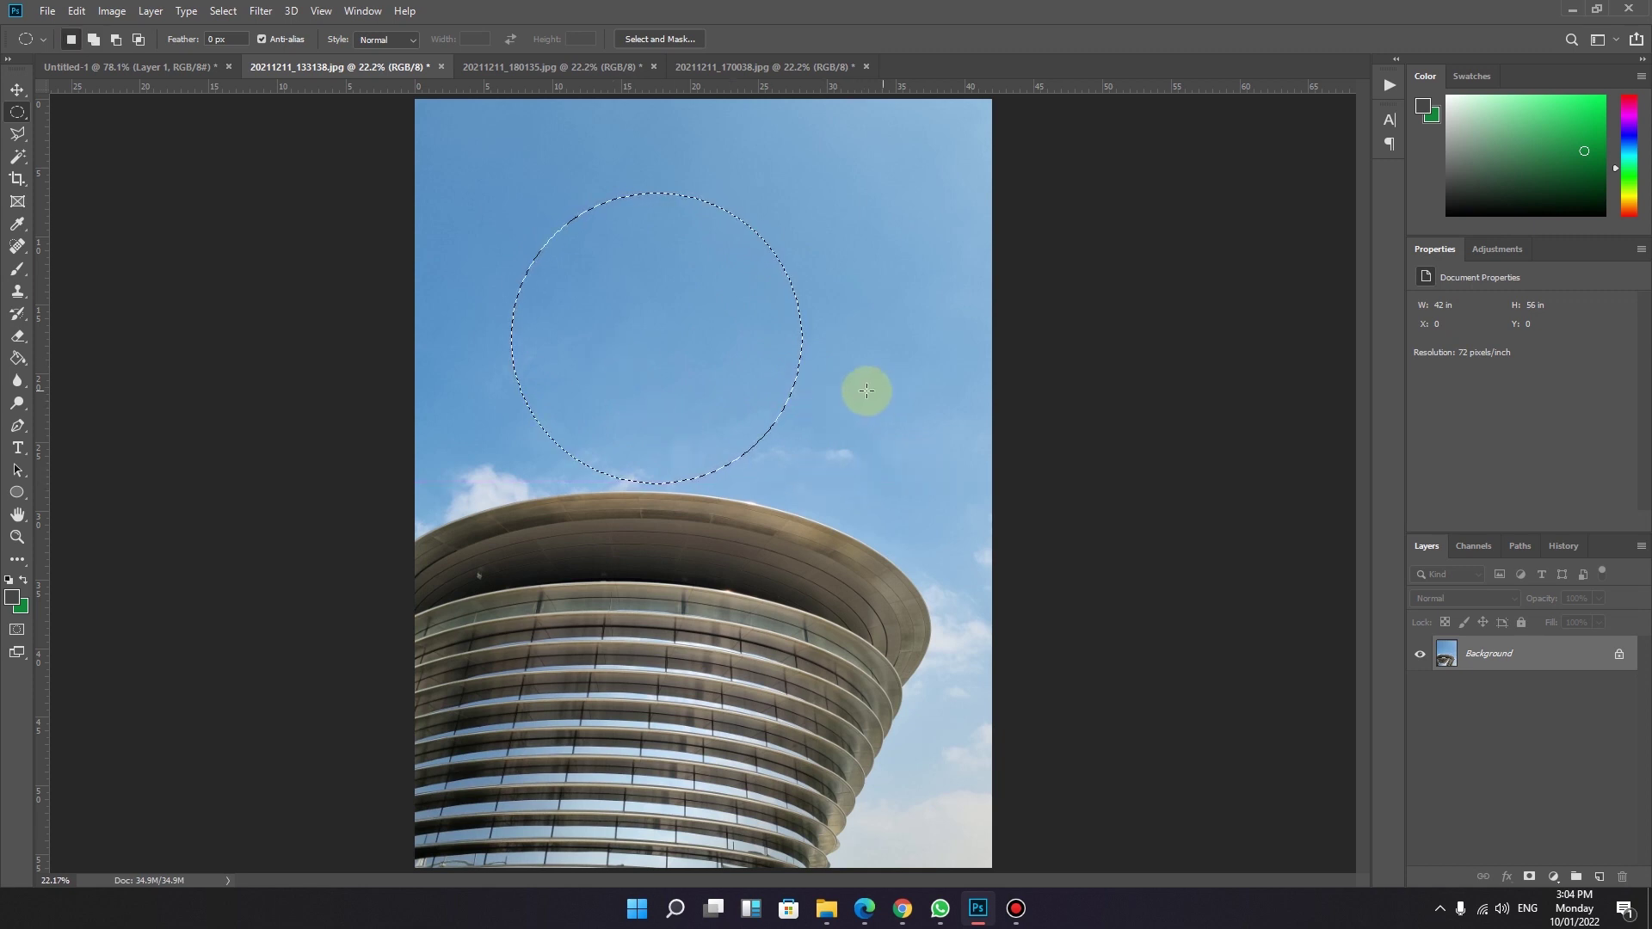
{"action": "left_click", "coordinate": [848, 365]}
{"action": "left_click_drag", "start_coordinate": [483, 206], "coordinate": [818, 556]}
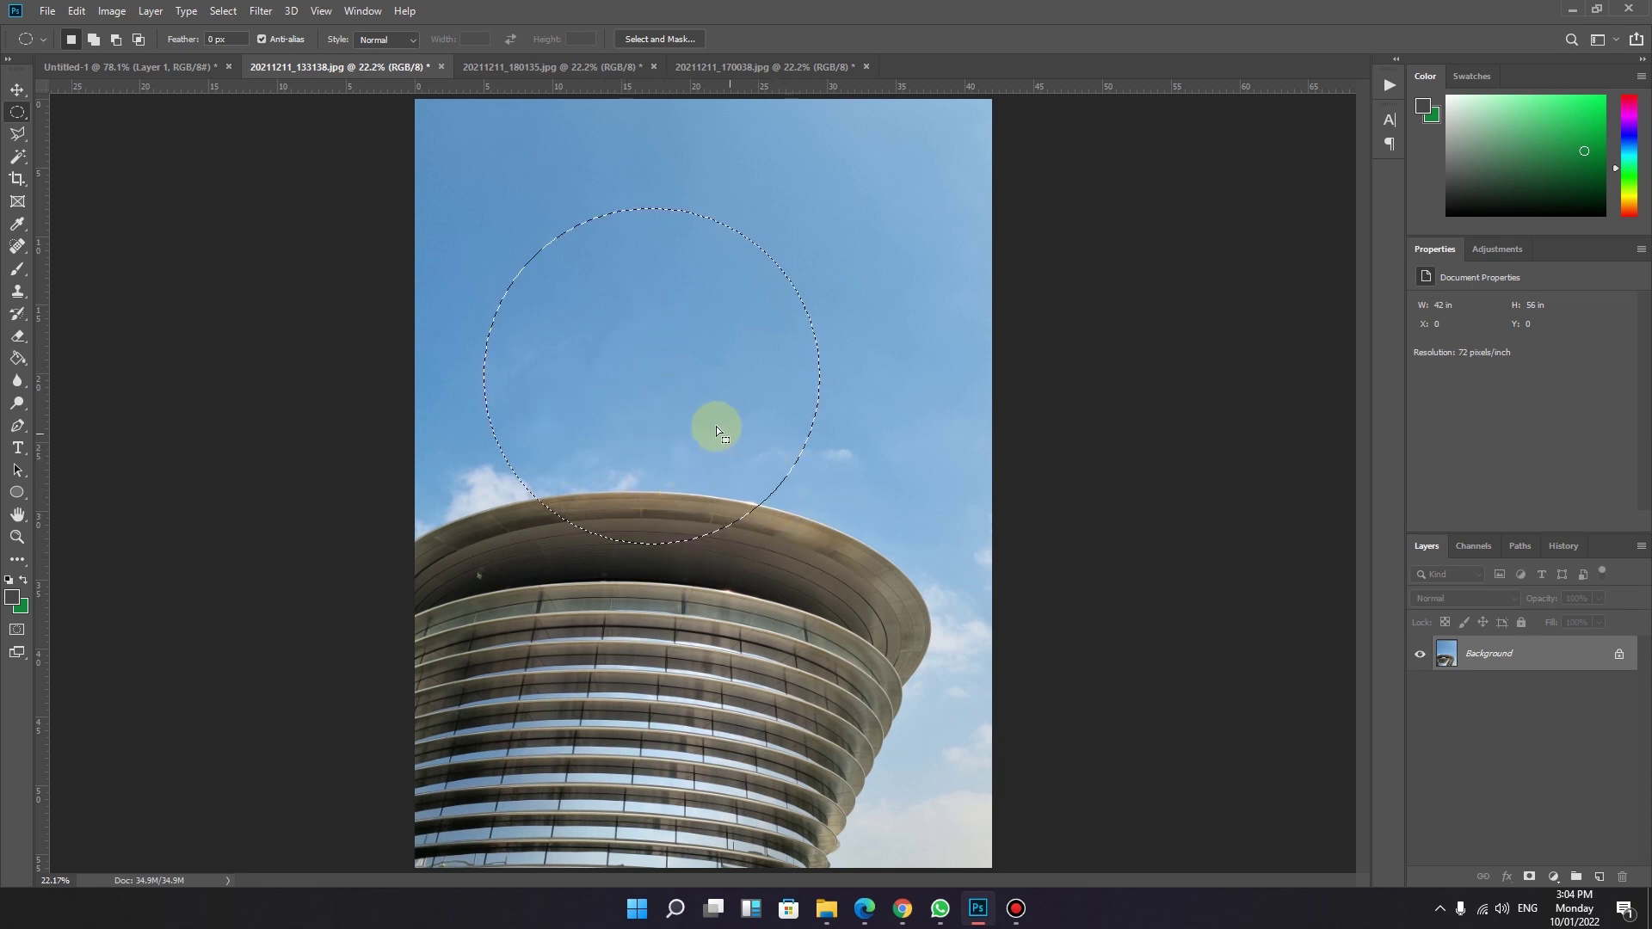
{"action": "left_click_drag", "start_coordinate": [660, 365], "coordinate": [819, 554]}
- Try moving the circled pixels up into the sky with the Move tool, undo the move, and clear the selection
{"action": "left_click", "coordinate": [17, 93]}
{"action": "left_click_drag", "start_coordinate": [679, 542], "coordinate": [639, 386]}
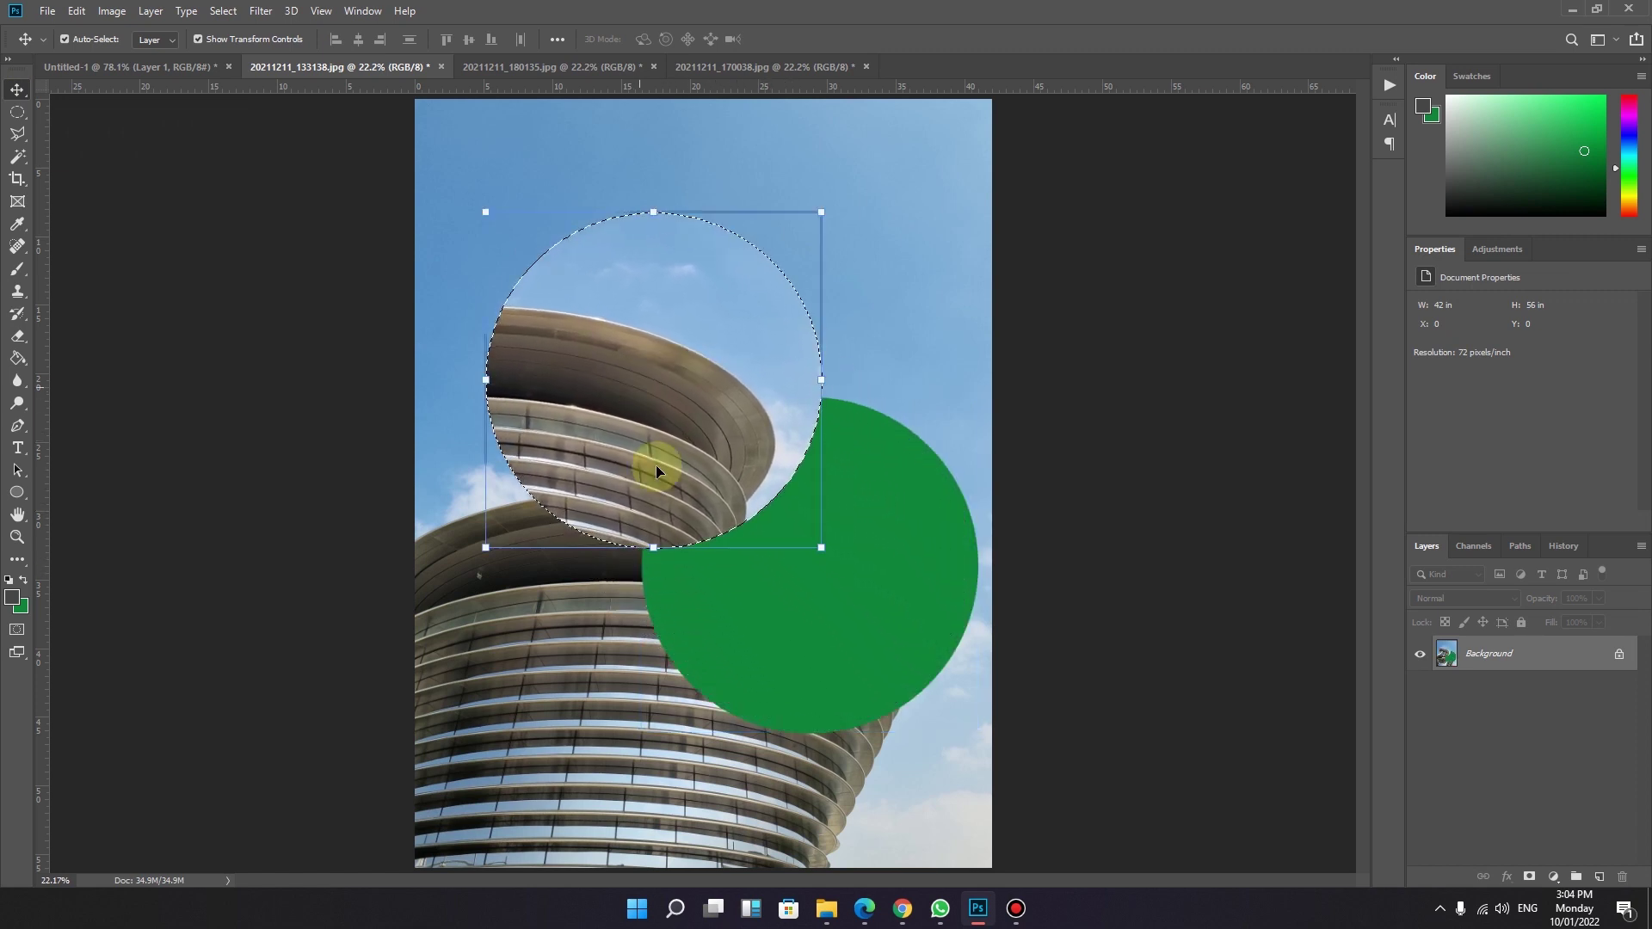
{"action": "key", "text": "ctrl+z"}
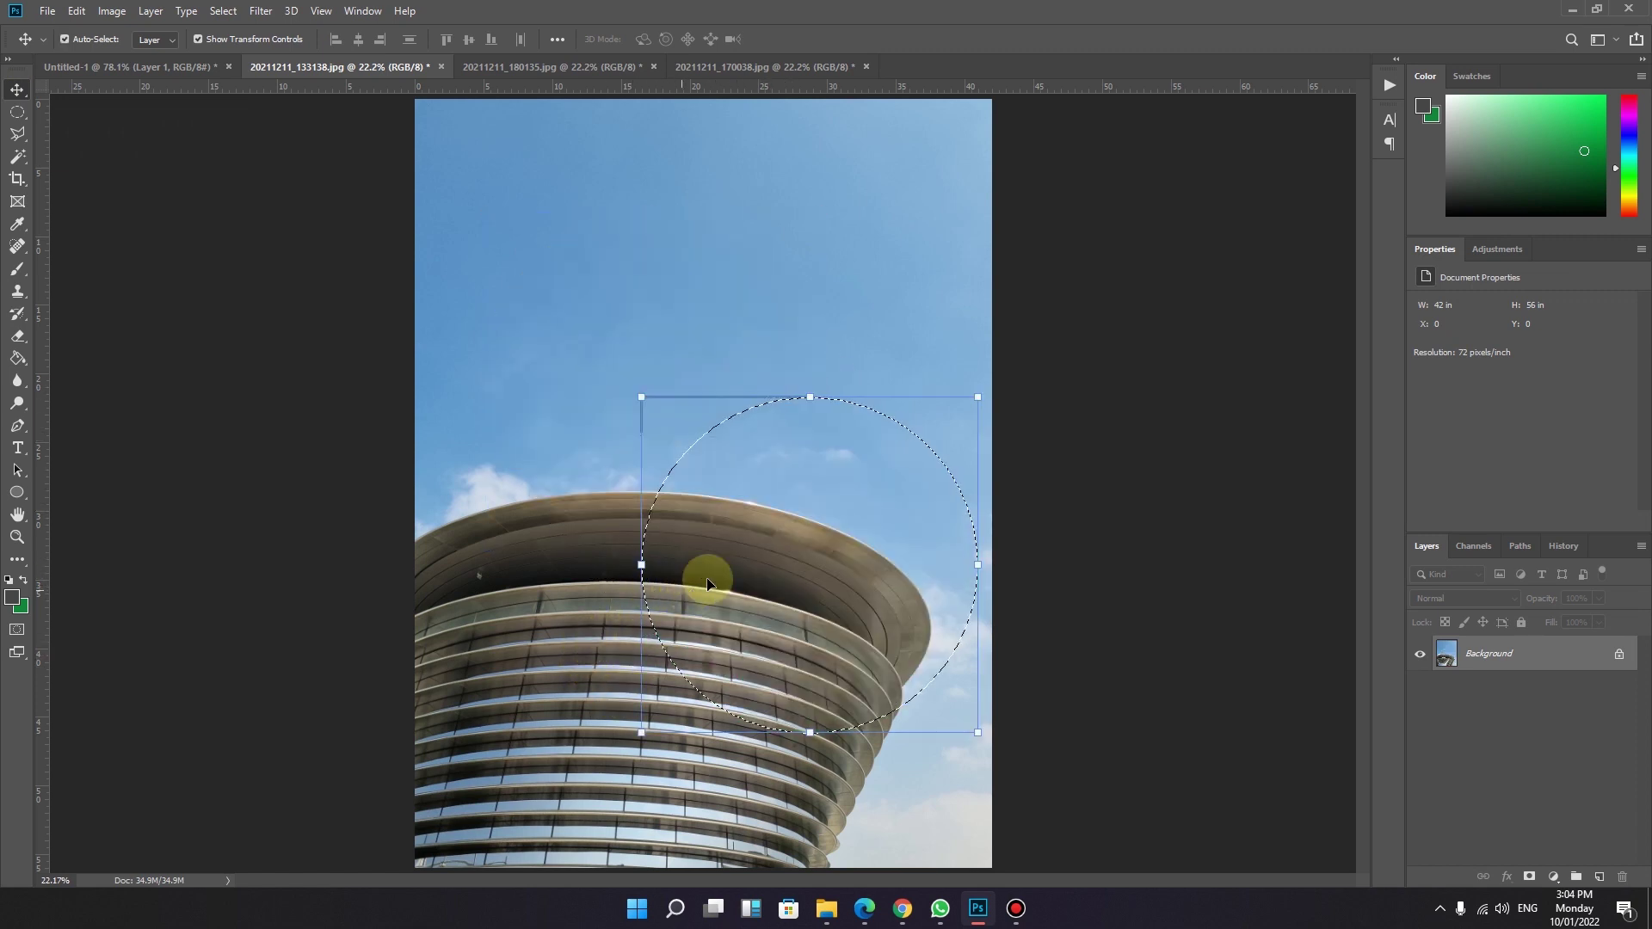
{"action": "left_click", "coordinate": [17, 112]}
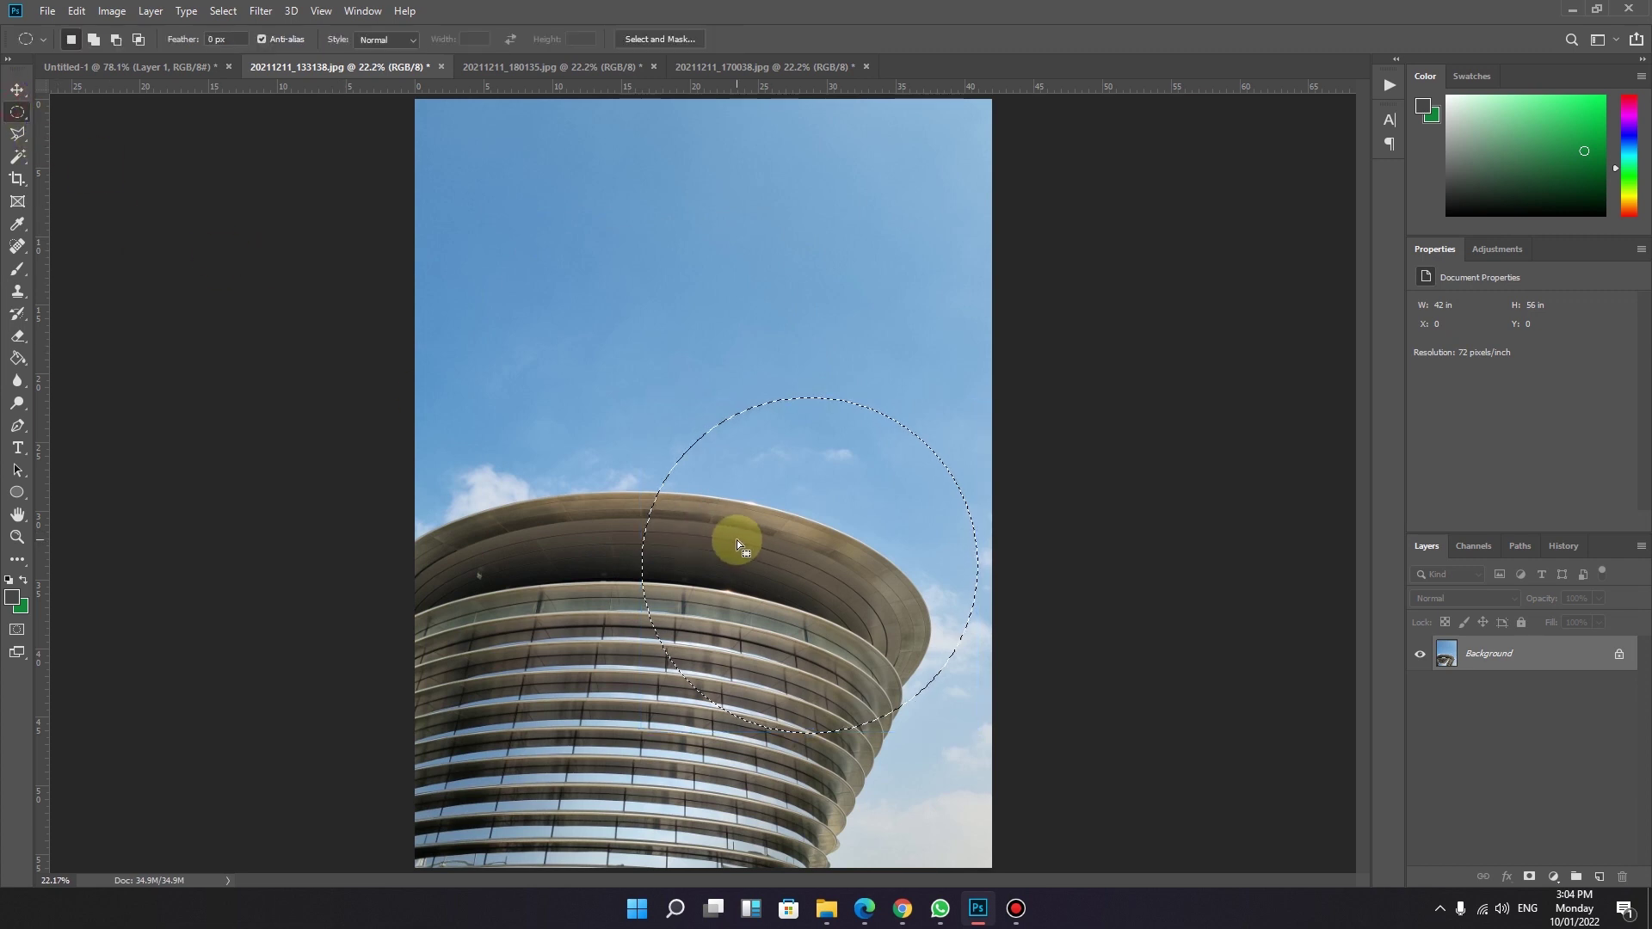
{"action": "left_click", "coordinate": [663, 503]}
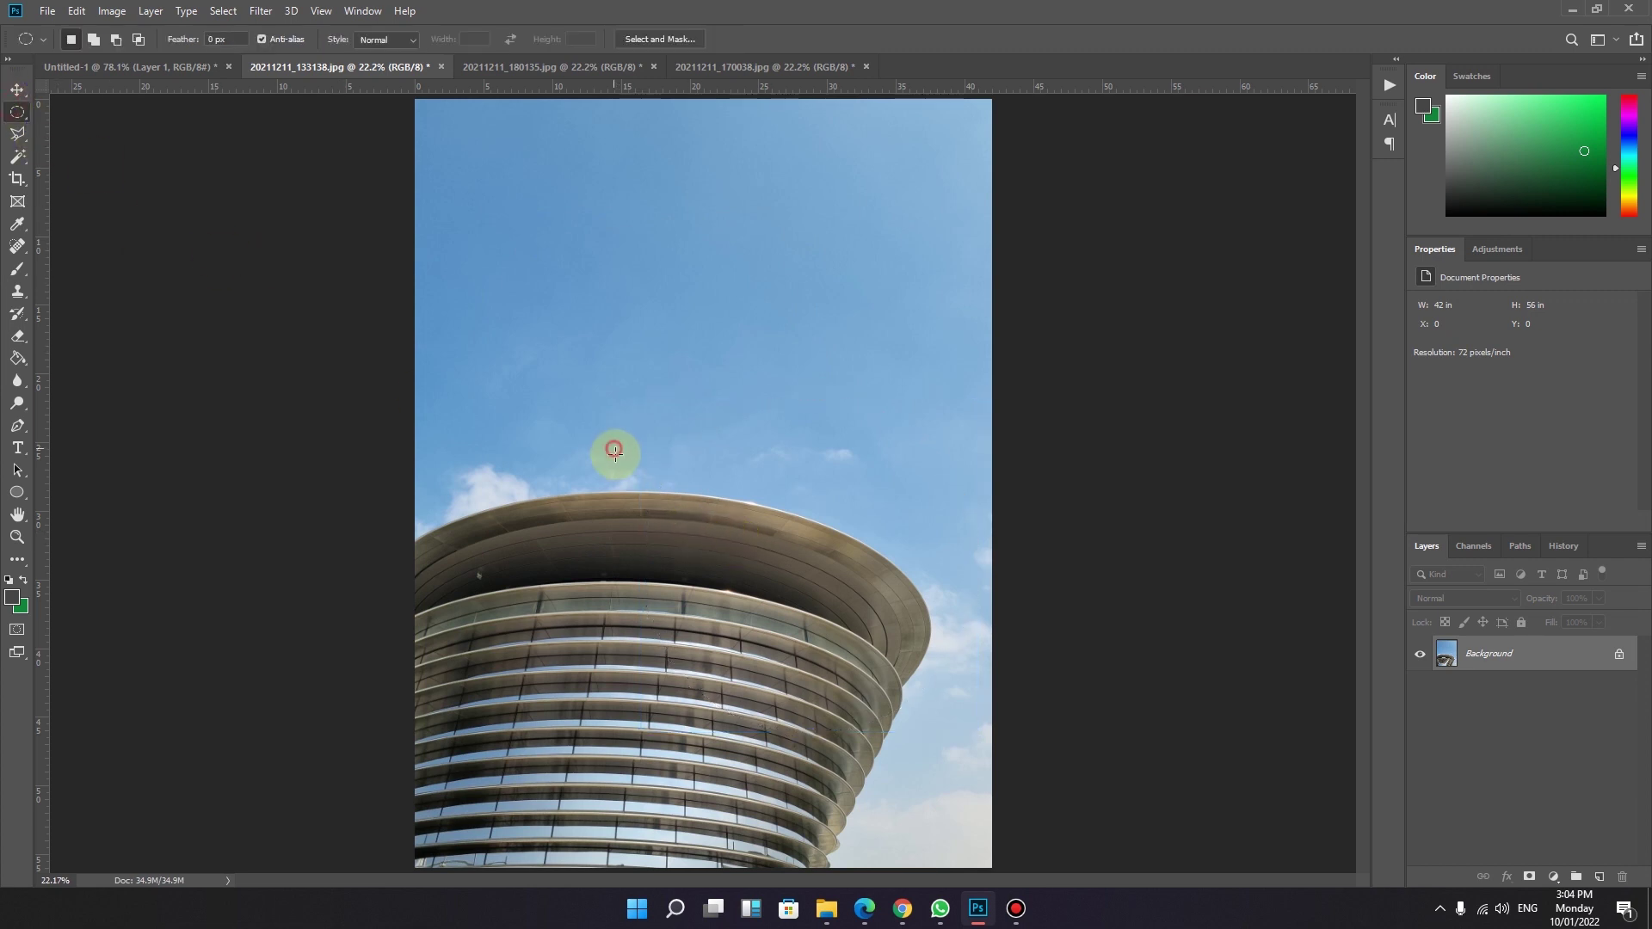
- Try the Single Row Marquee tool on the sky area of the tower photo
{"action": "left_click", "coordinate": [14, 114]}
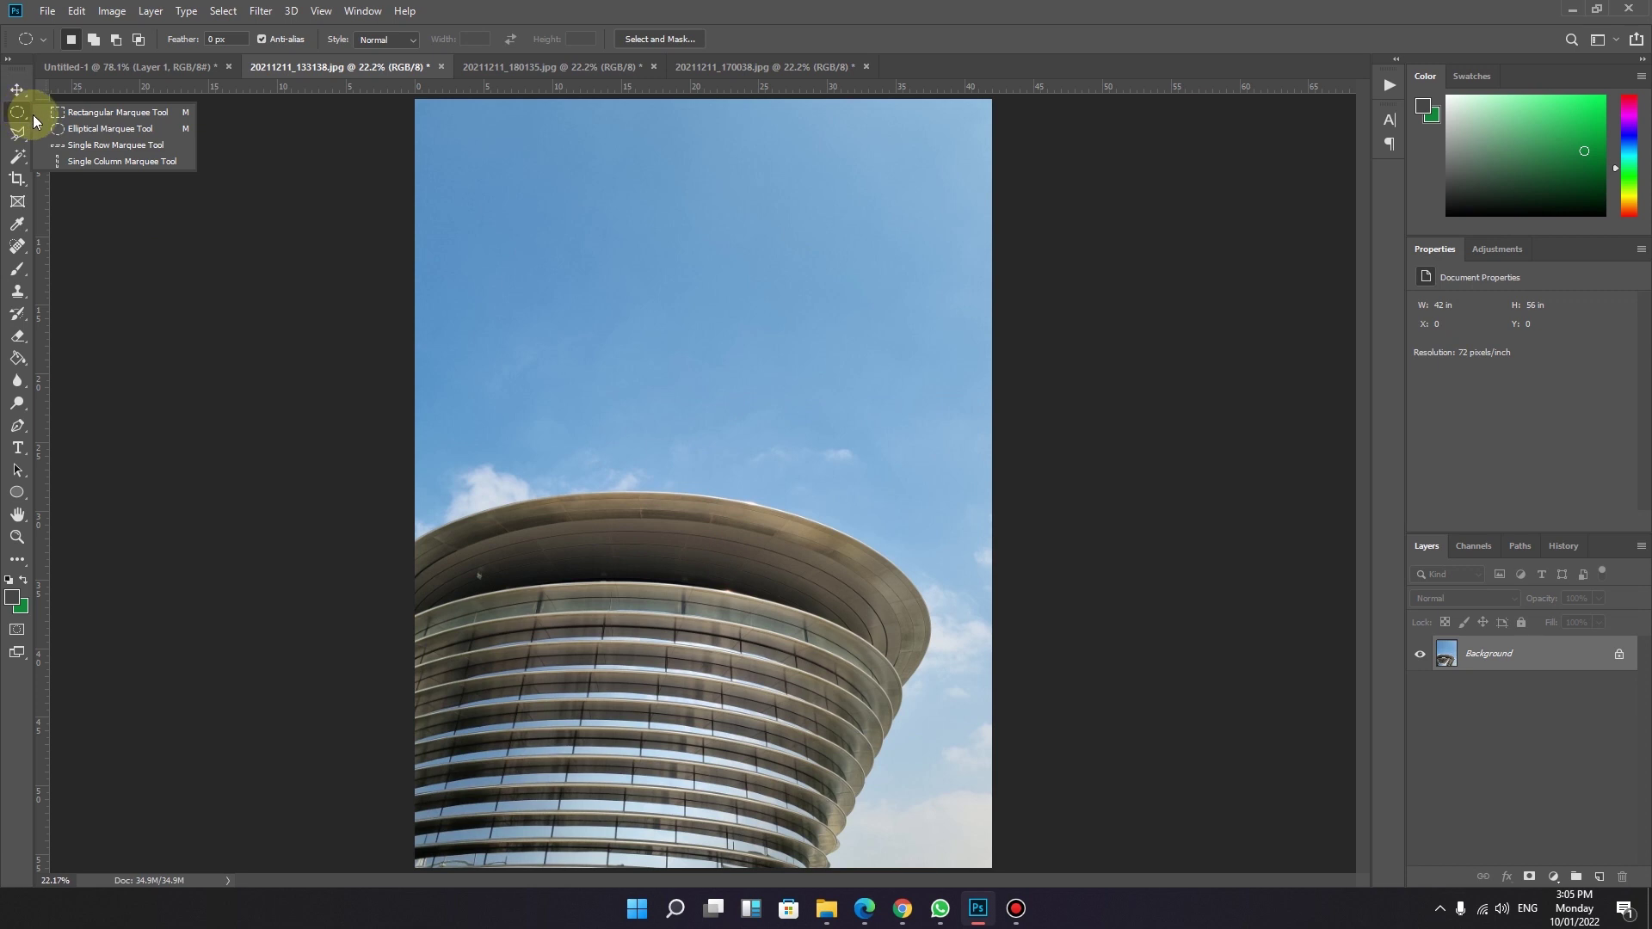
{"action": "left_click", "coordinate": [104, 147]}
{"action": "left_click_drag", "start_coordinate": [460, 315], "coordinate": [431, 387]}
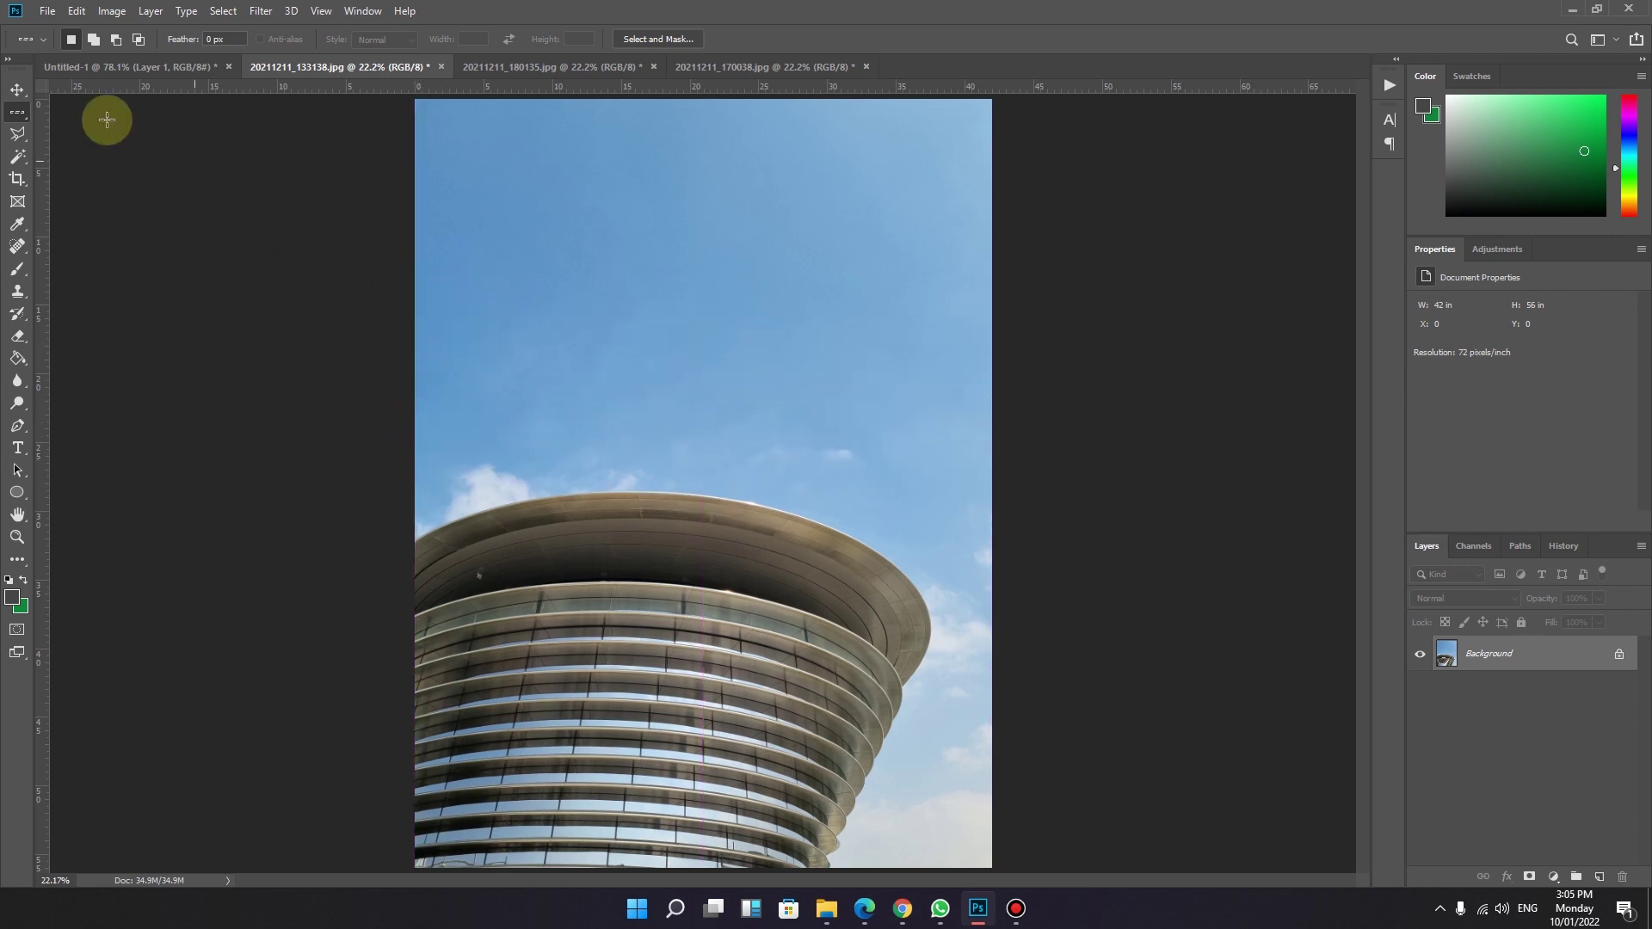
- Try the Single Column Marquee tool along the photo's edge and return to the Rectangular Marquee tool
{"action": "right_click", "coordinate": [17, 112]}
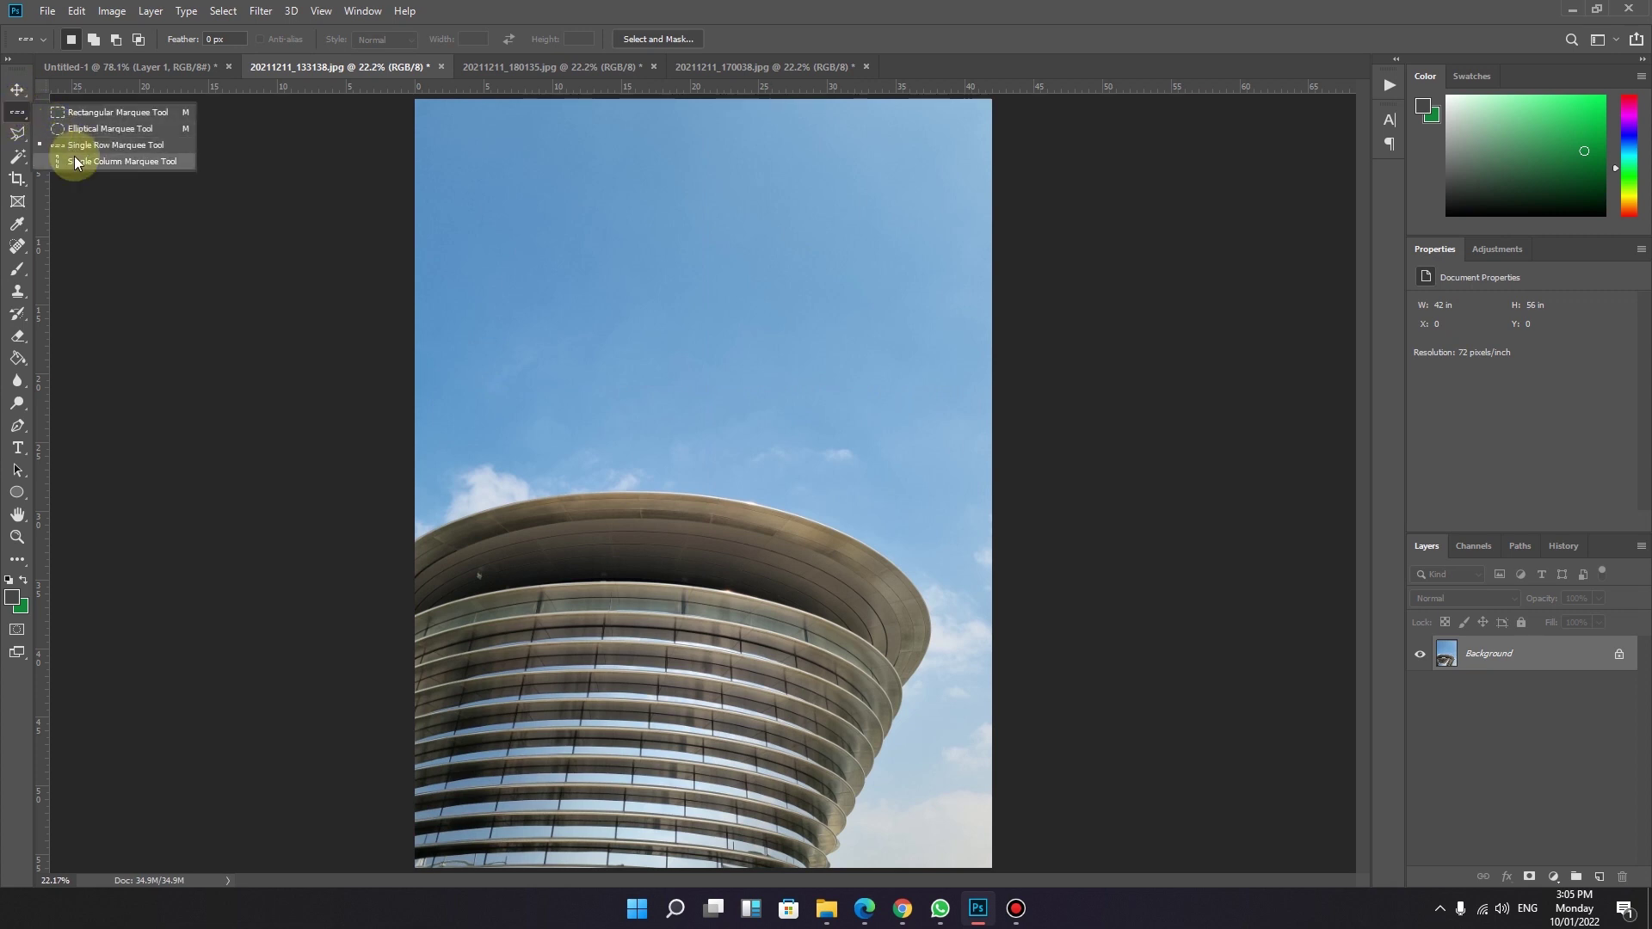
{"action": "left_click", "coordinate": [75, 162]}
{"action": "left_click_drag", "start_coordinate": [417, 331], "coordinate": [344, 457]}
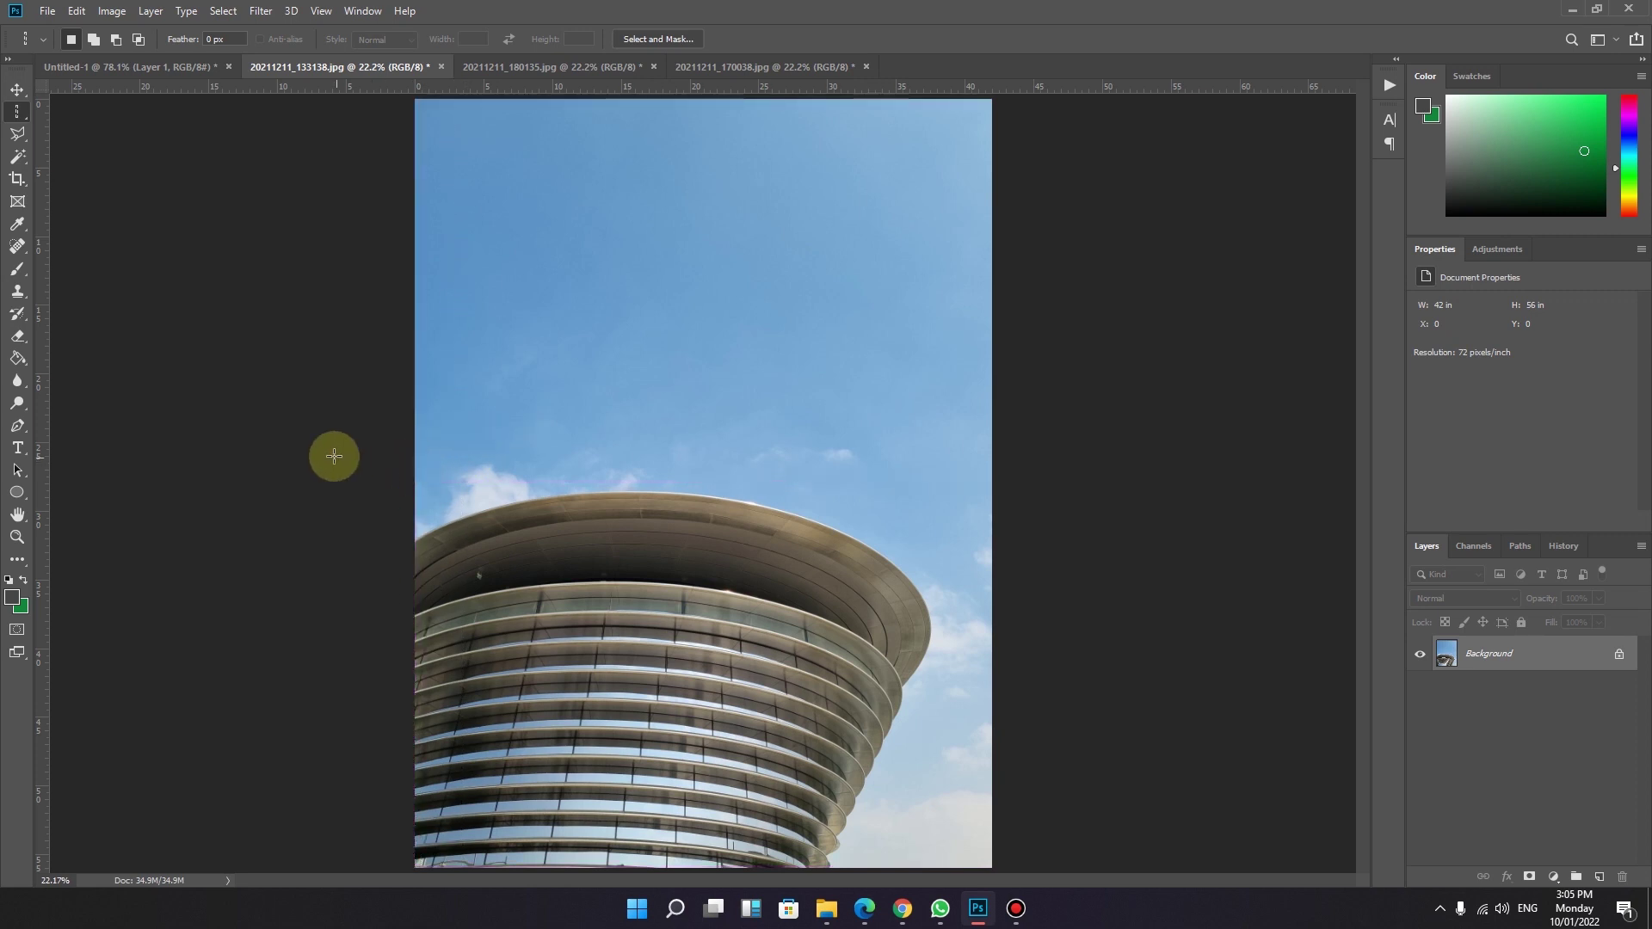
{"action": "right_click", "coordinate": [17, 110]}
{"action": "left_click", "coordinate": [63, 117]}
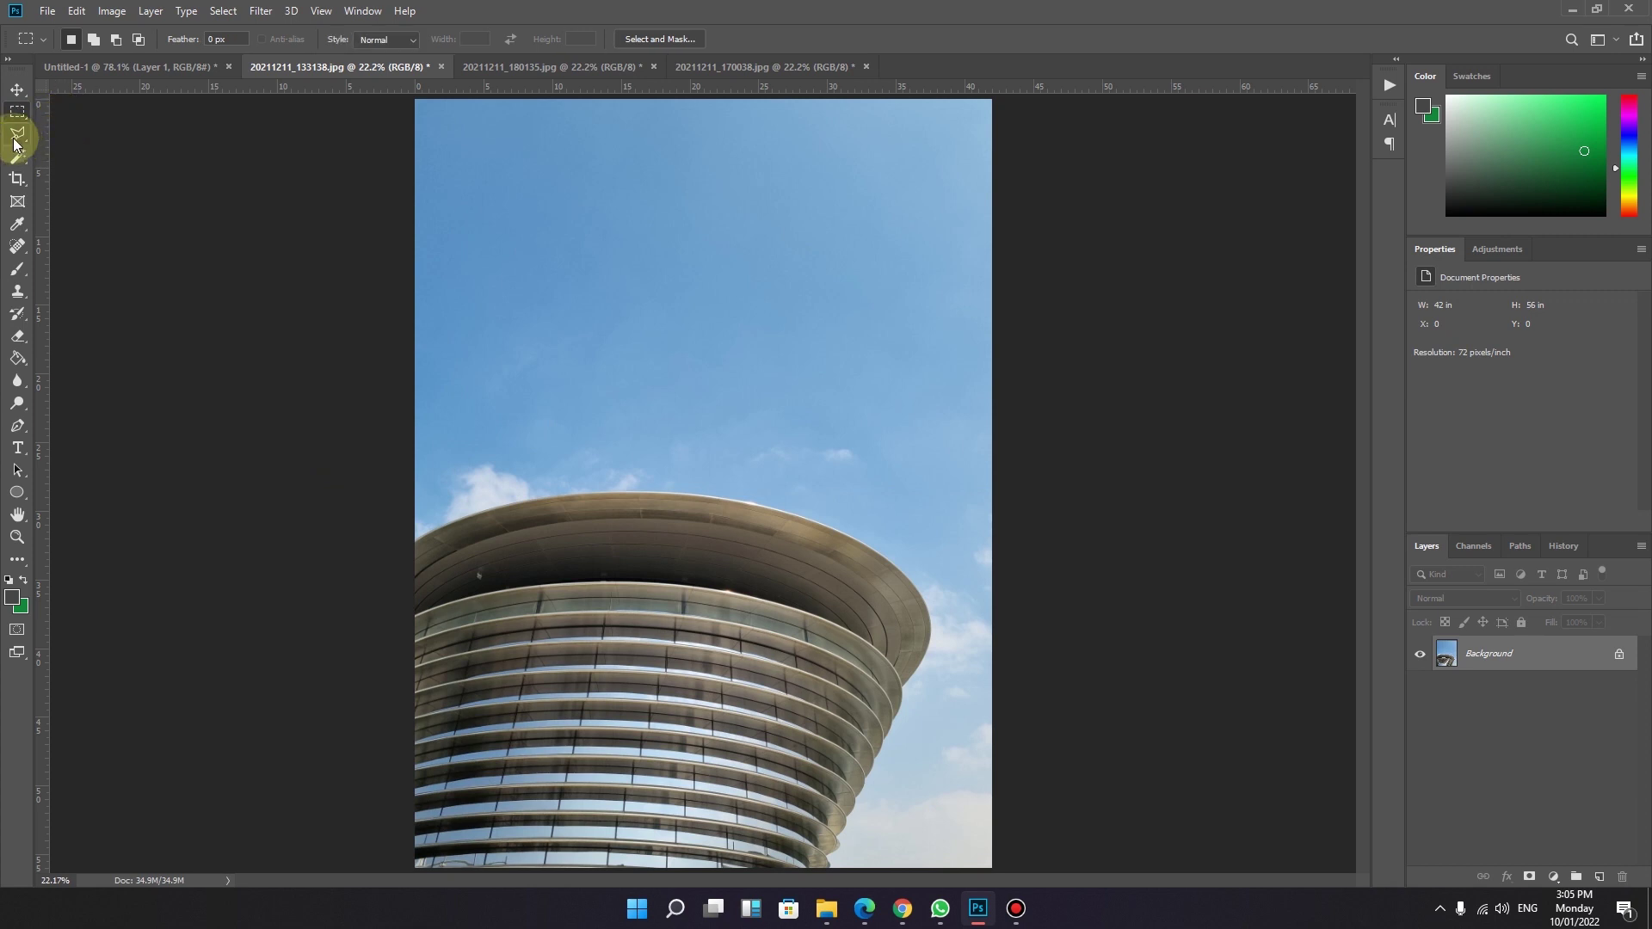
- Outline the tower's upper part and some sky as a closed Polygonal Lasso selection, and clear it with the Rectangular Marquee tool
{"action": "left_click", "coordinate": [17, 136]}
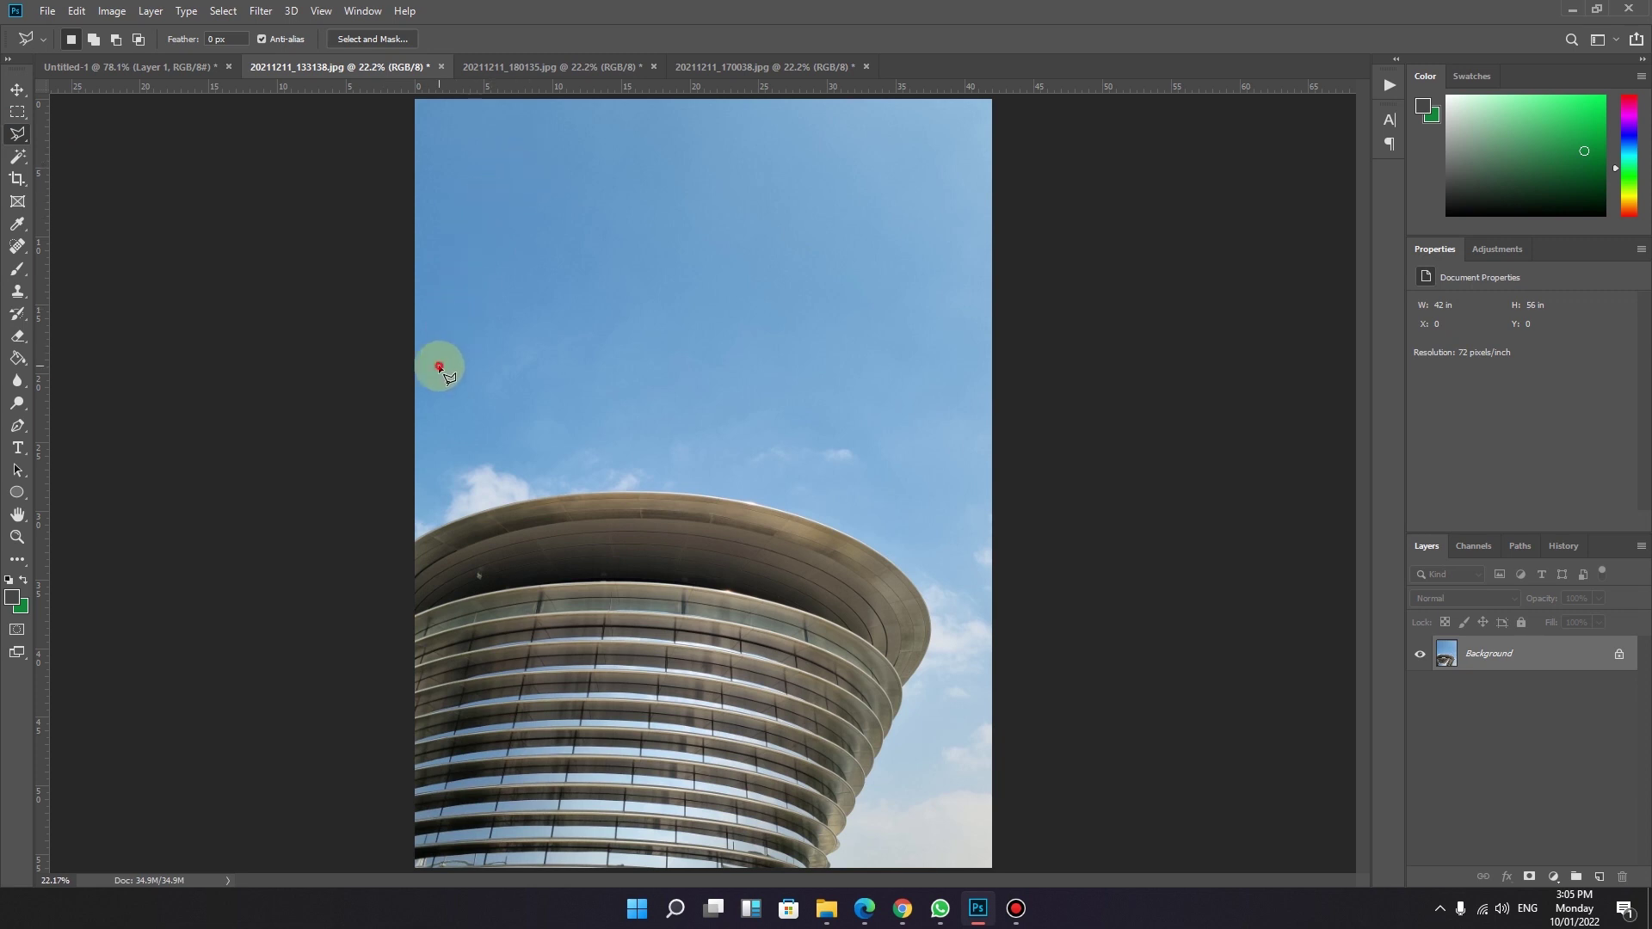
{"action": "left_click", "coordinate": [761, 300]}
{"action": "left_click", "coordinate": [834, 415]}
{"action": "left_click", "coordinate": [973, 606]}
{"action": "left_click", "coordinate": [921, 728]}
{"action": "left_click", "coordinate": [874, 776]}
{"action": "left_click", "coordinate": [723, 794]}
{"action": "left_click", "coordinate": [447, 708]}
{"action": "left_click", "coordinate": [415, 459]}
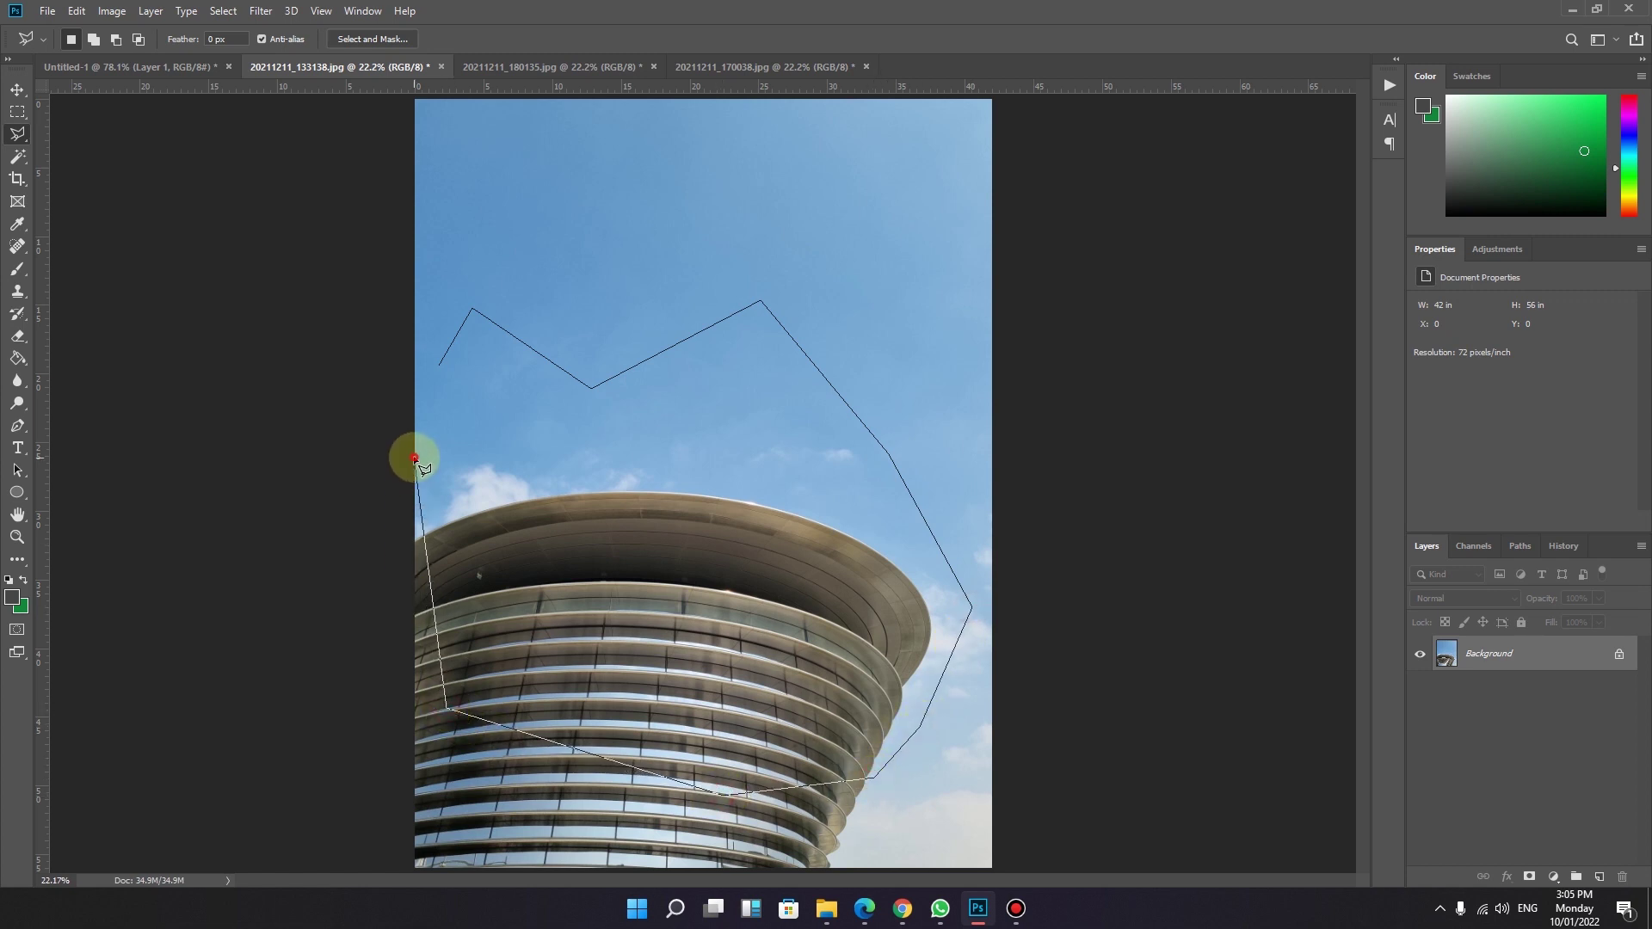
{"action": "left_click", "coordinate": [437, 365]}
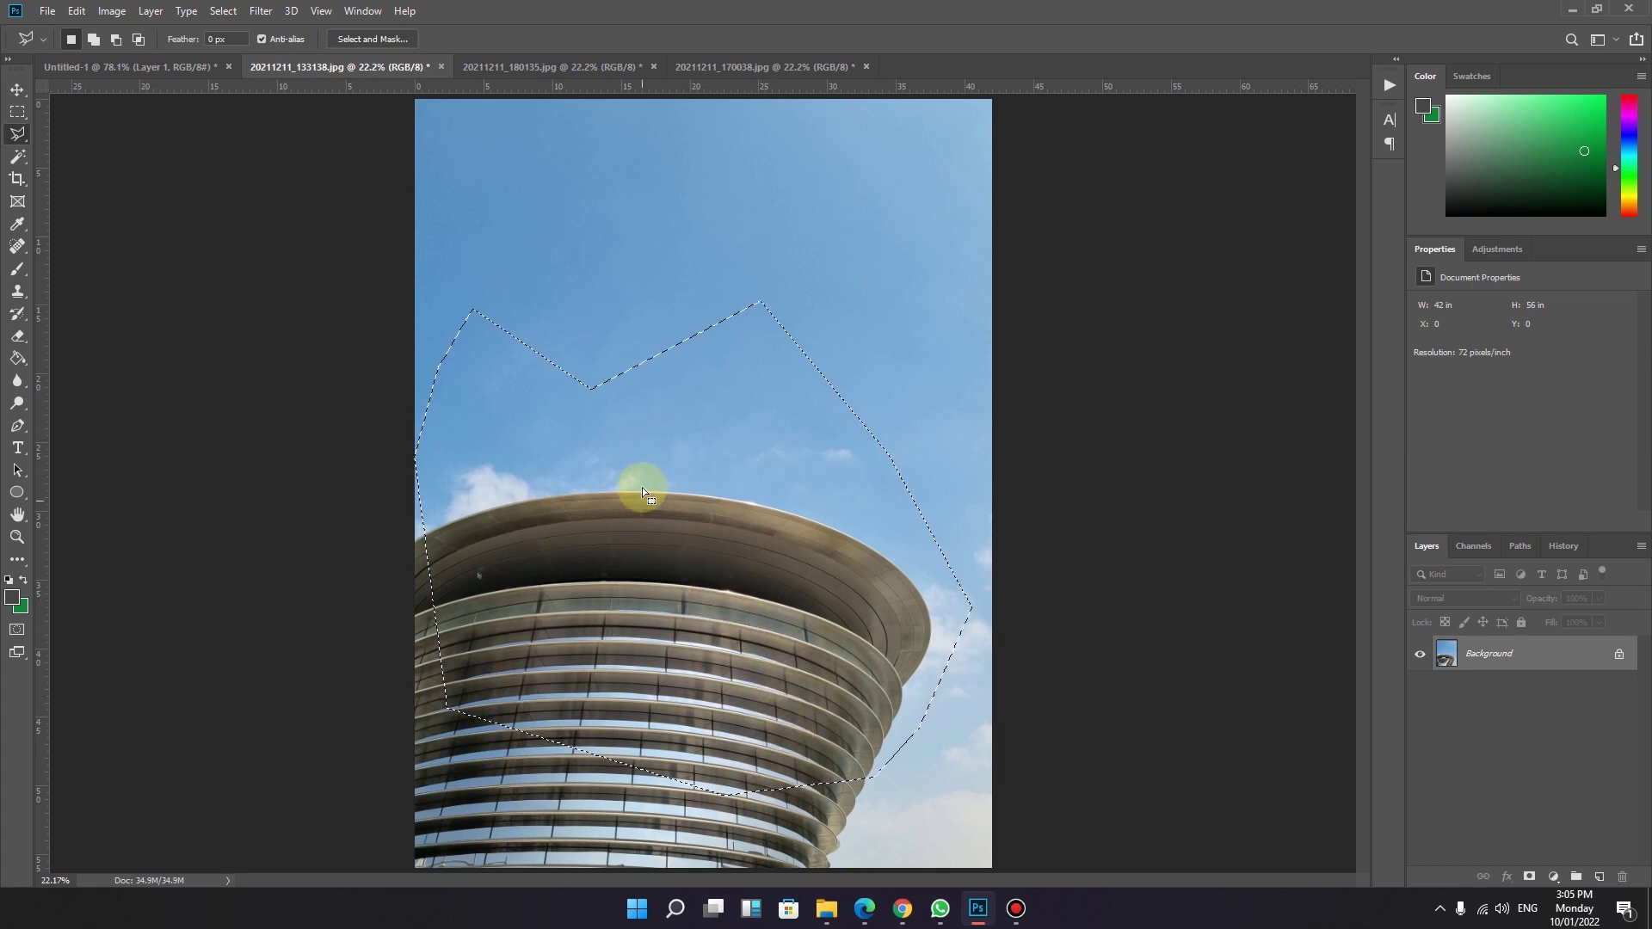
{"action": "left_click", "coordinate": [17, 111]}
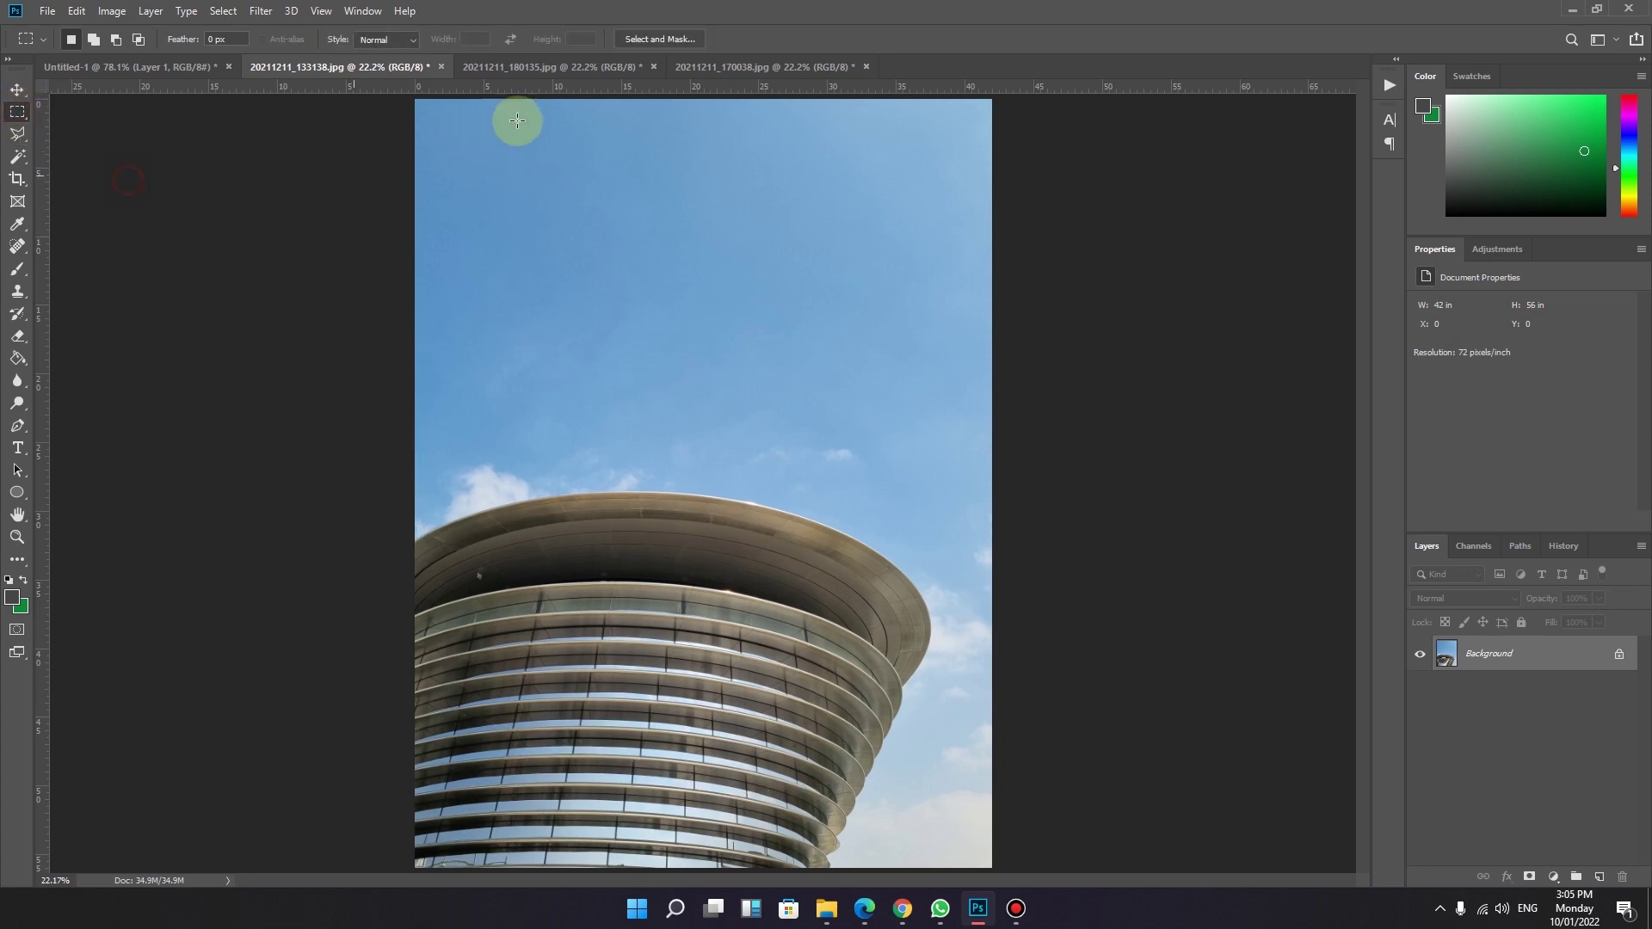
- Outline the railed walkway, truss and coloured box seating in 20211211_170038.jpg as a closed Polygonal Lasso selection
{"action": "left_click", "coordinate": [551, 73]}
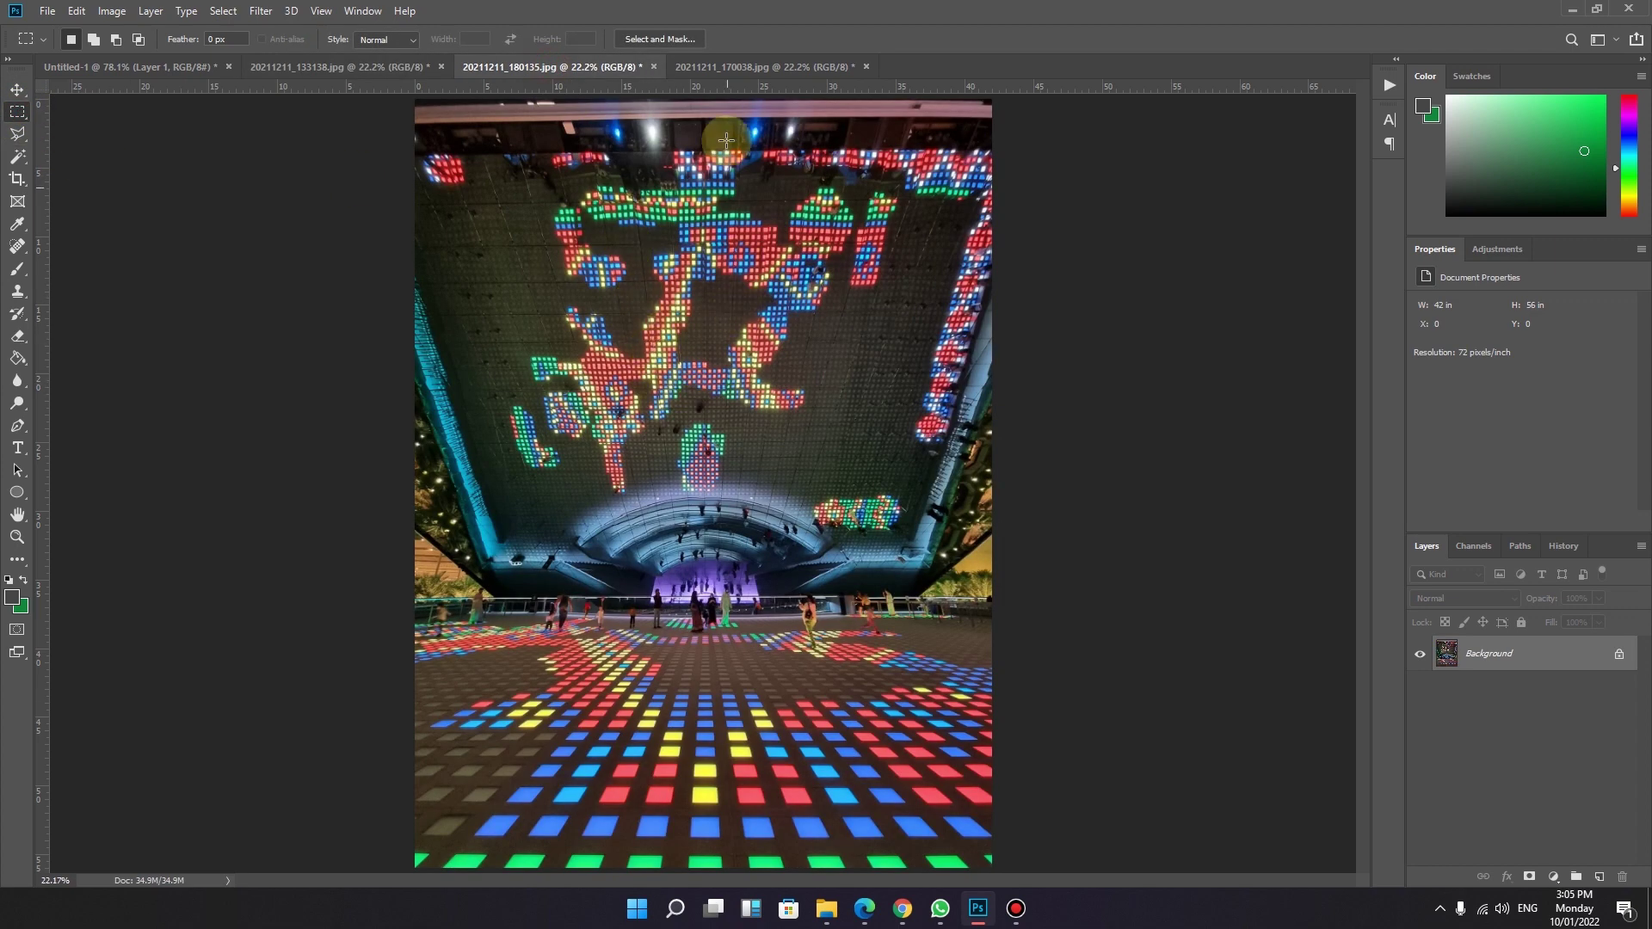
{"action": "left_click", "coordinate": [738, 66]}
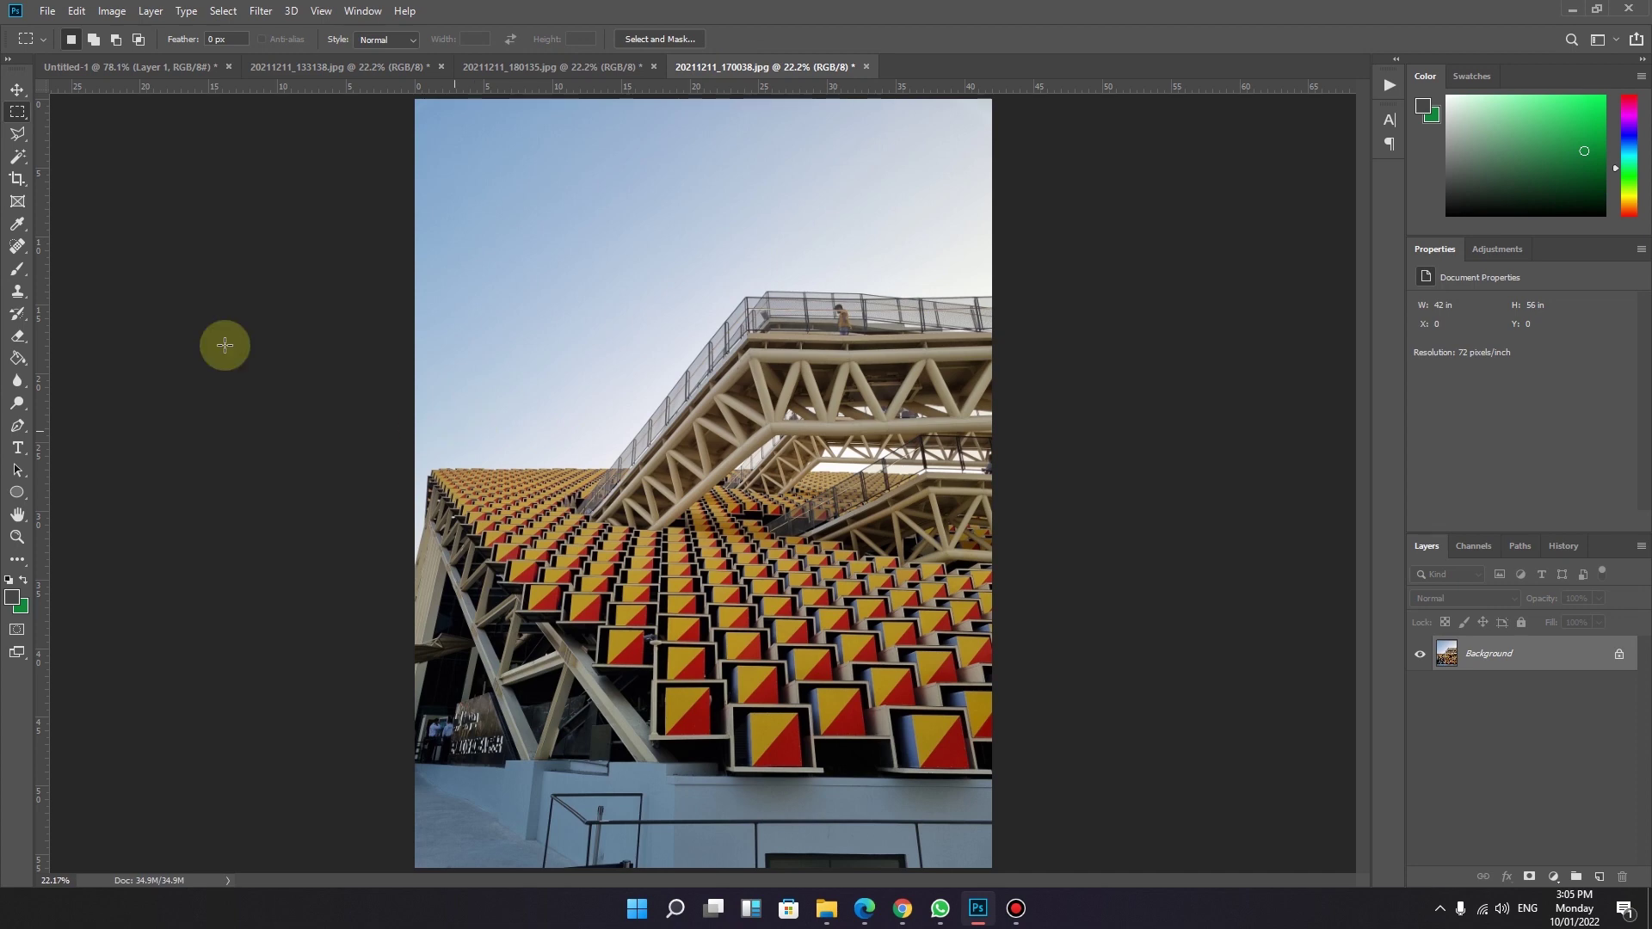
{"action": "left_click", "coordinate": [16, 136]}
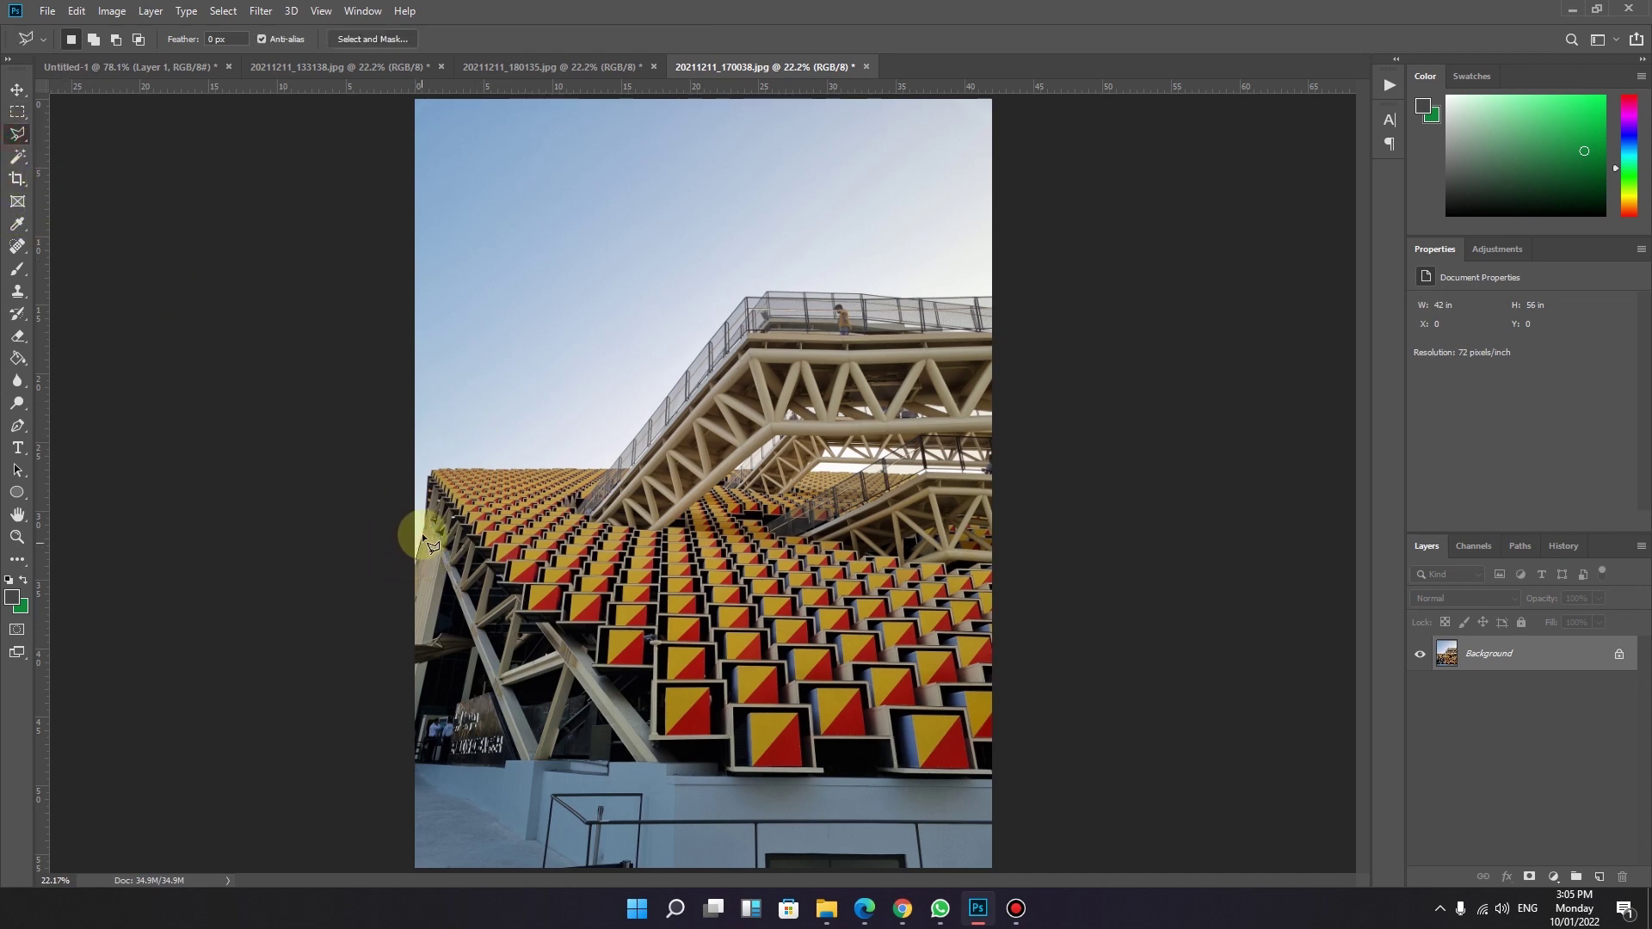
{"action": "left_click", "coordinate": [428, 477]}
{"action": "left_click", "coordinate": [607, 468]}
{"action": "left_click", "coordinate": [907, 296]}
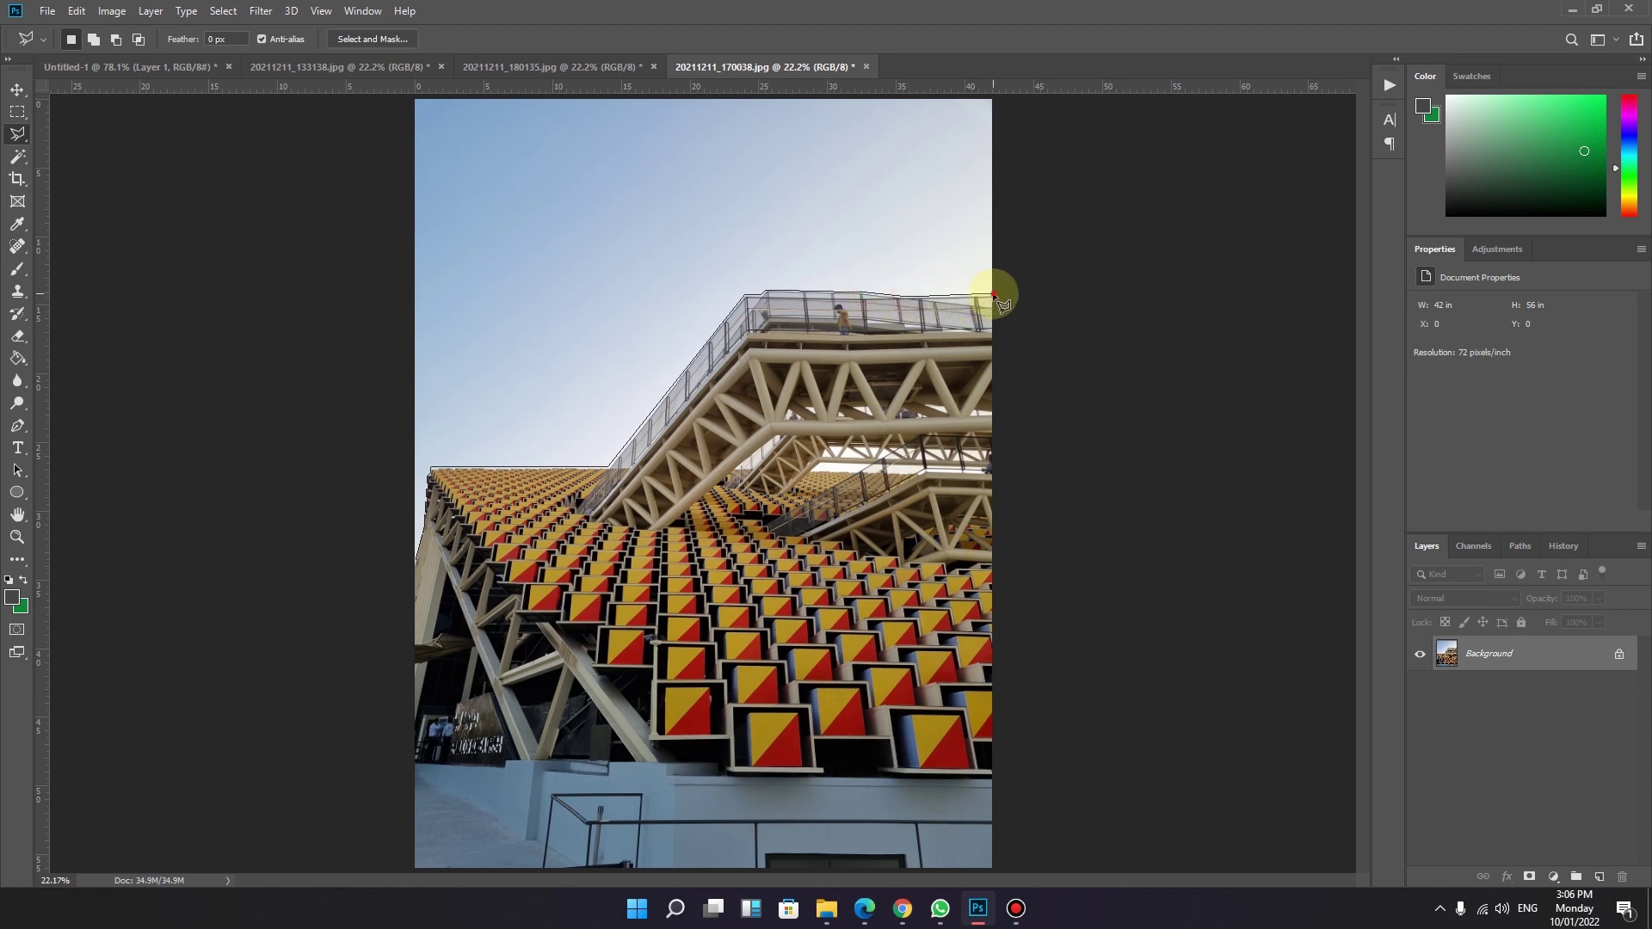
{"action": "left_click", "coordinate": [1000, 778]}
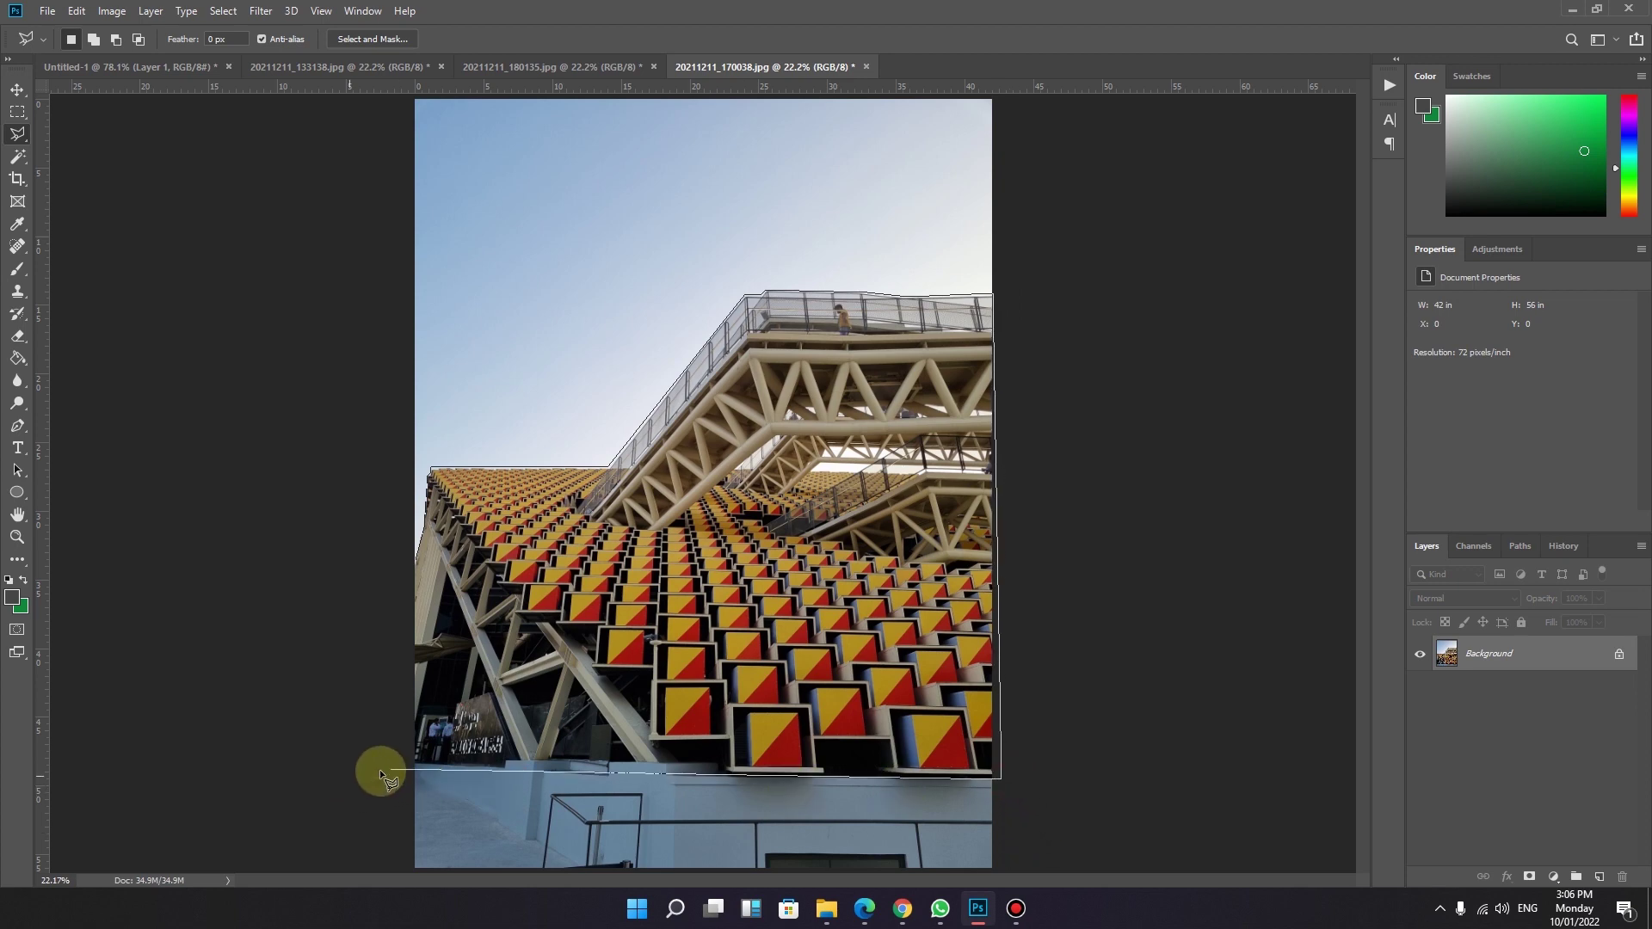
{"action": "left_click", "coordinate": [351, 770]}
{"action": "double_click", "coordinate": [413, 559]}
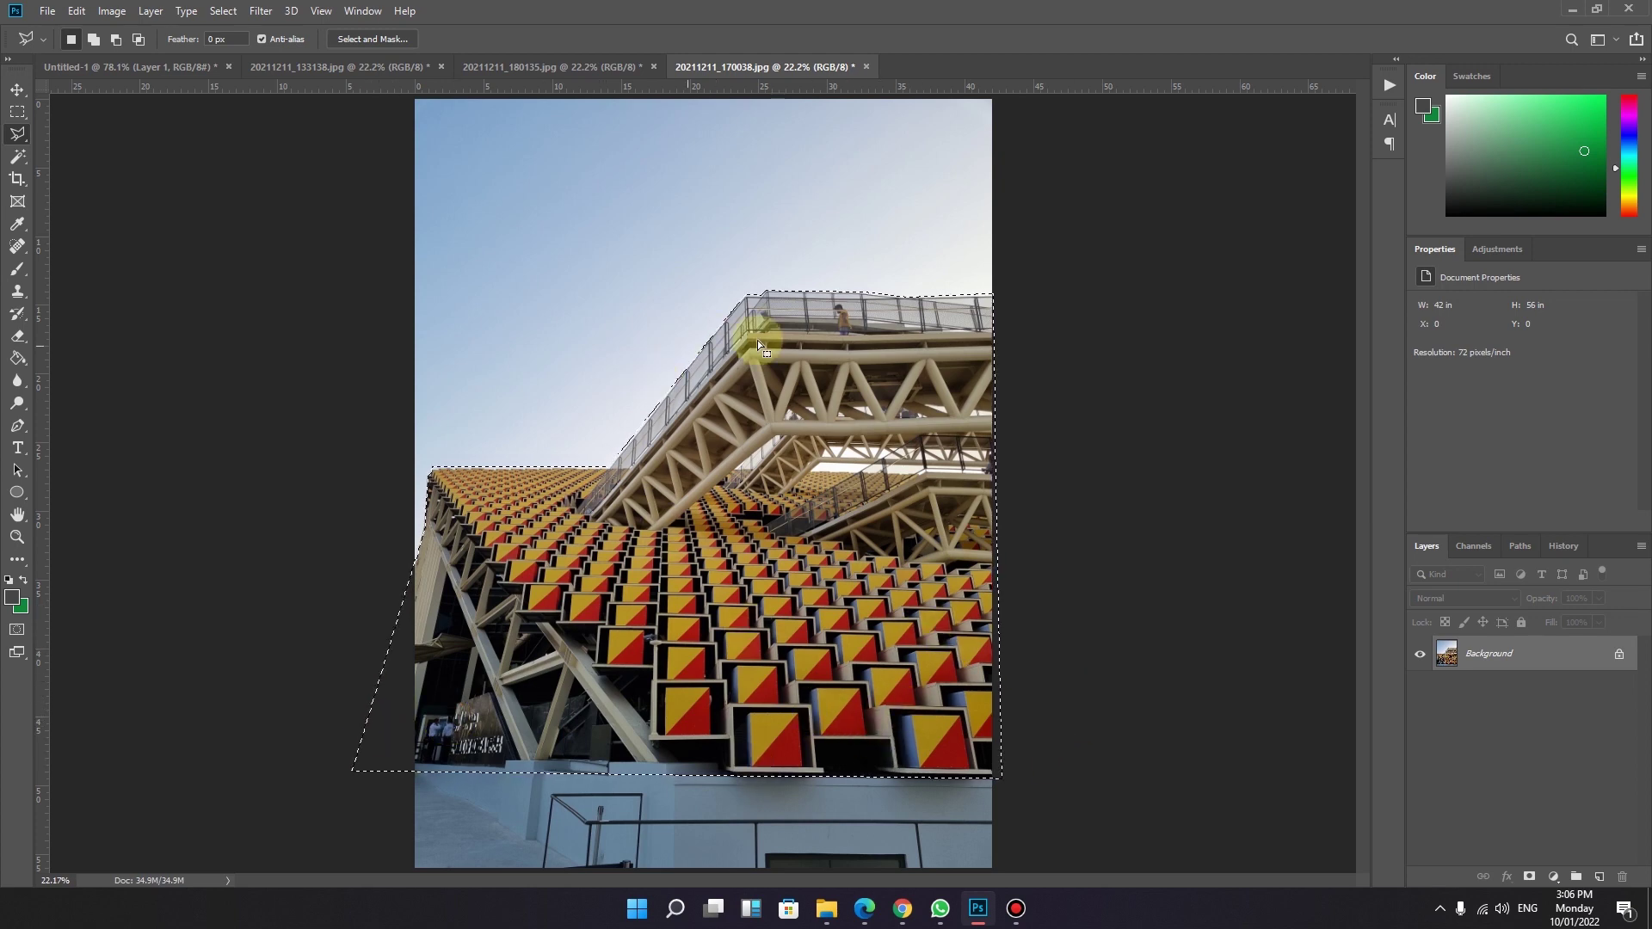
- Copy the selected structure into the Untitled-1 document and move the pasted layer about 3.07 in right and 2.82 in up
{"action": "right_click", "coordinate": [700, 482]}
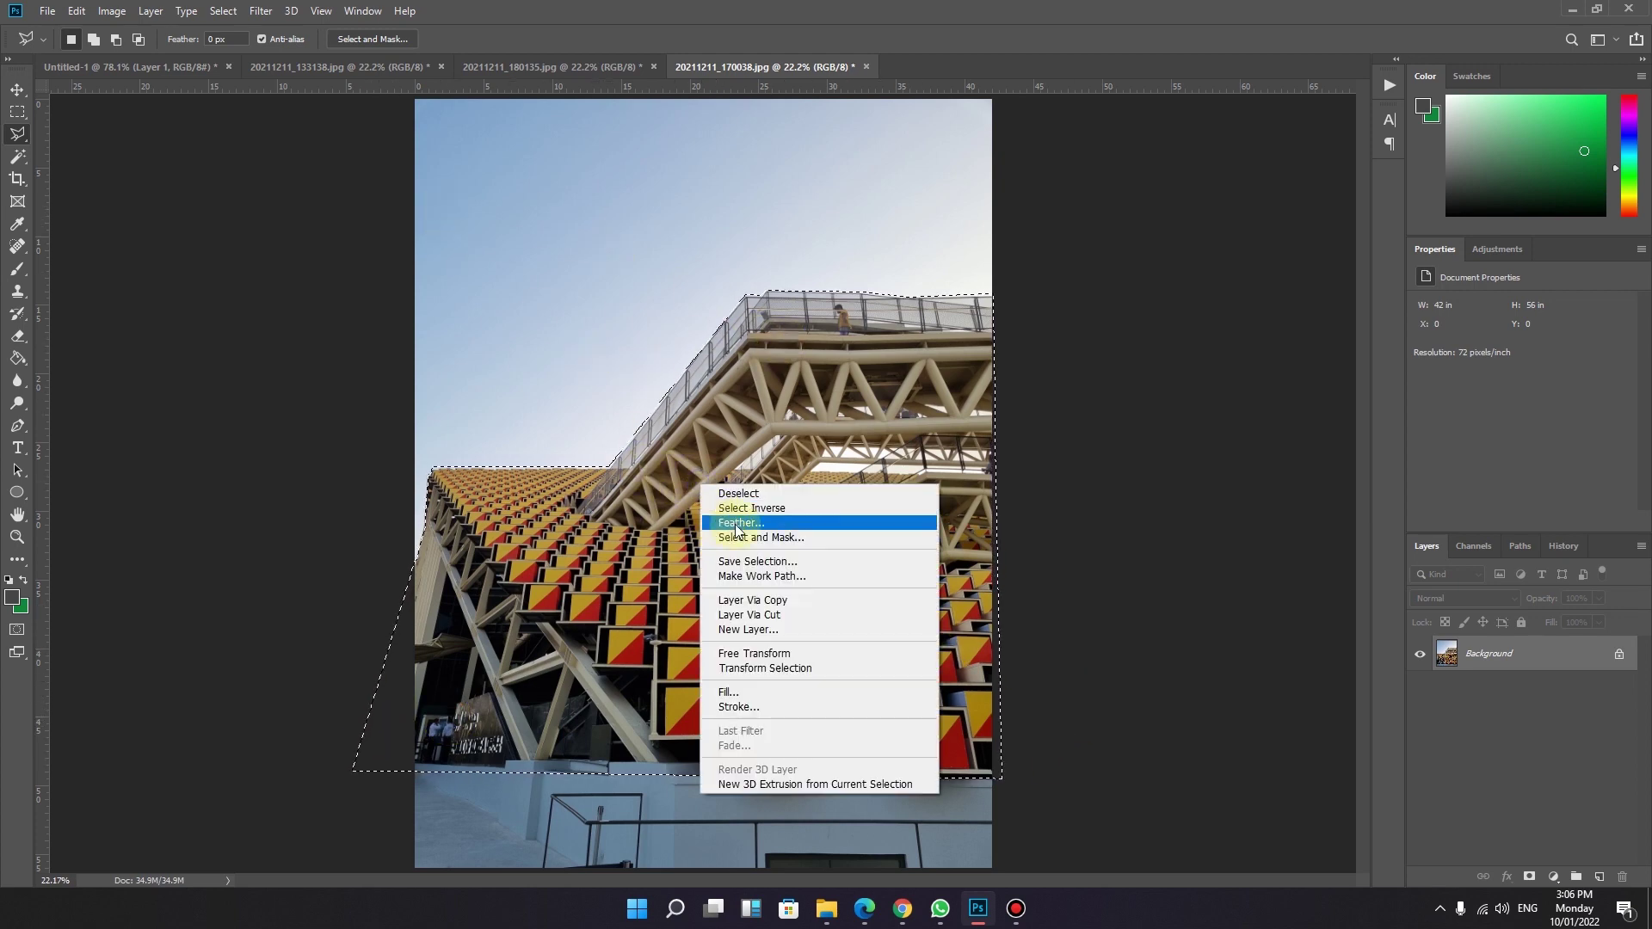
{"action": "left_click", "coordinate": [76, 11]}
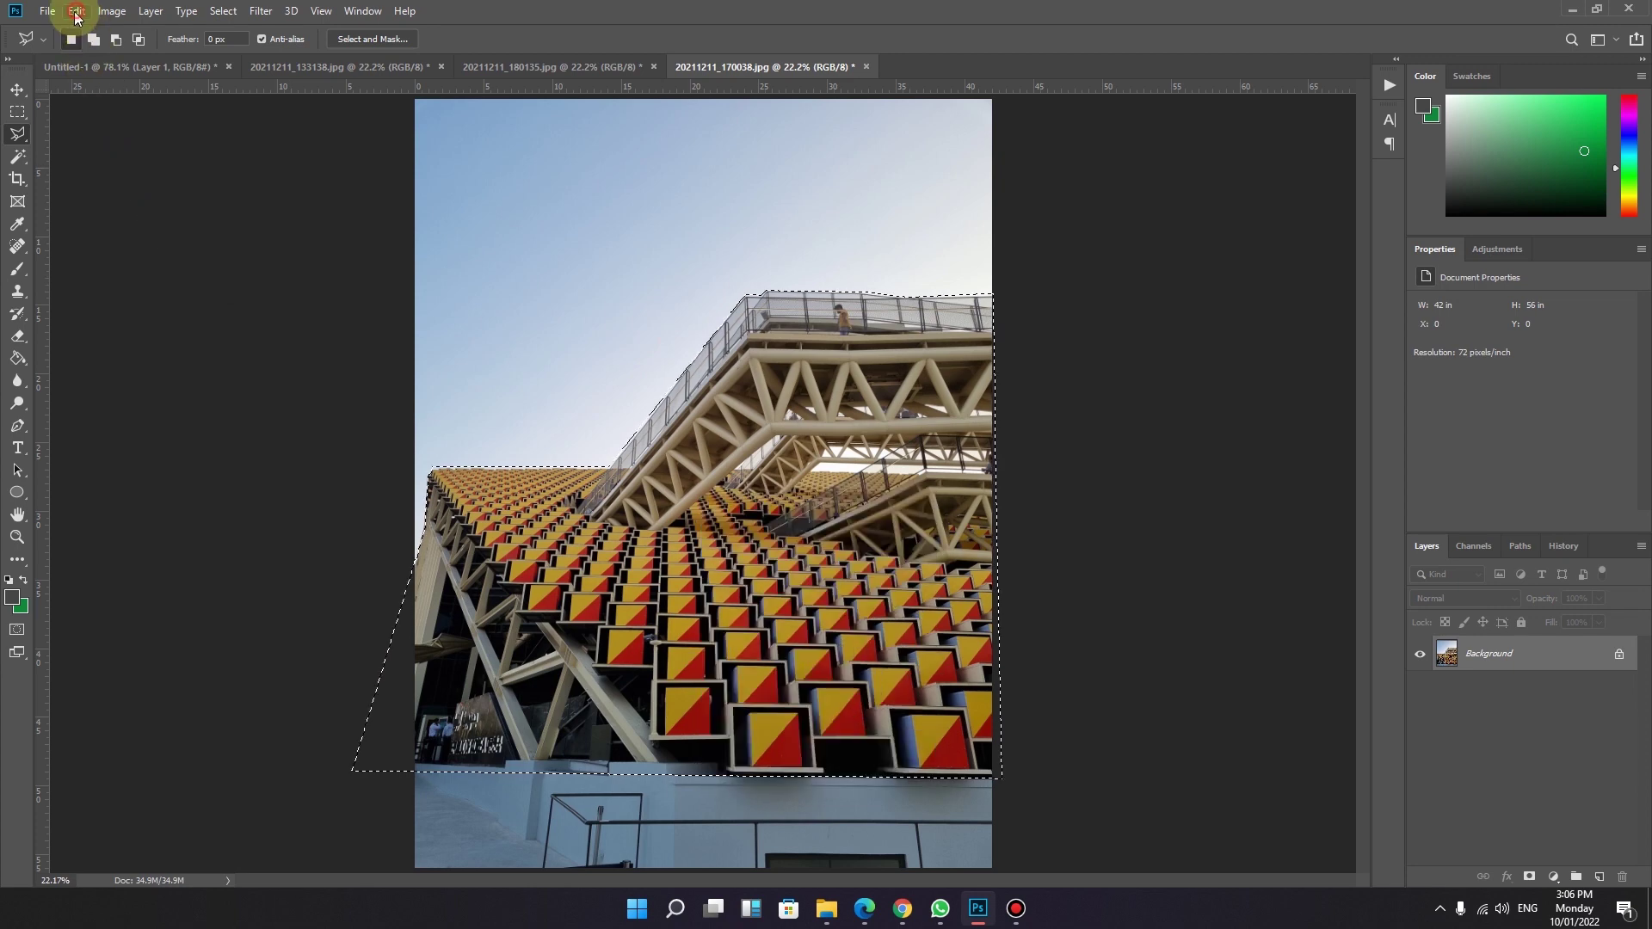
{"action": "left_click", "coordinate": [77, 11]}
{"action": "left_click", "coordinate": [99, 131]}
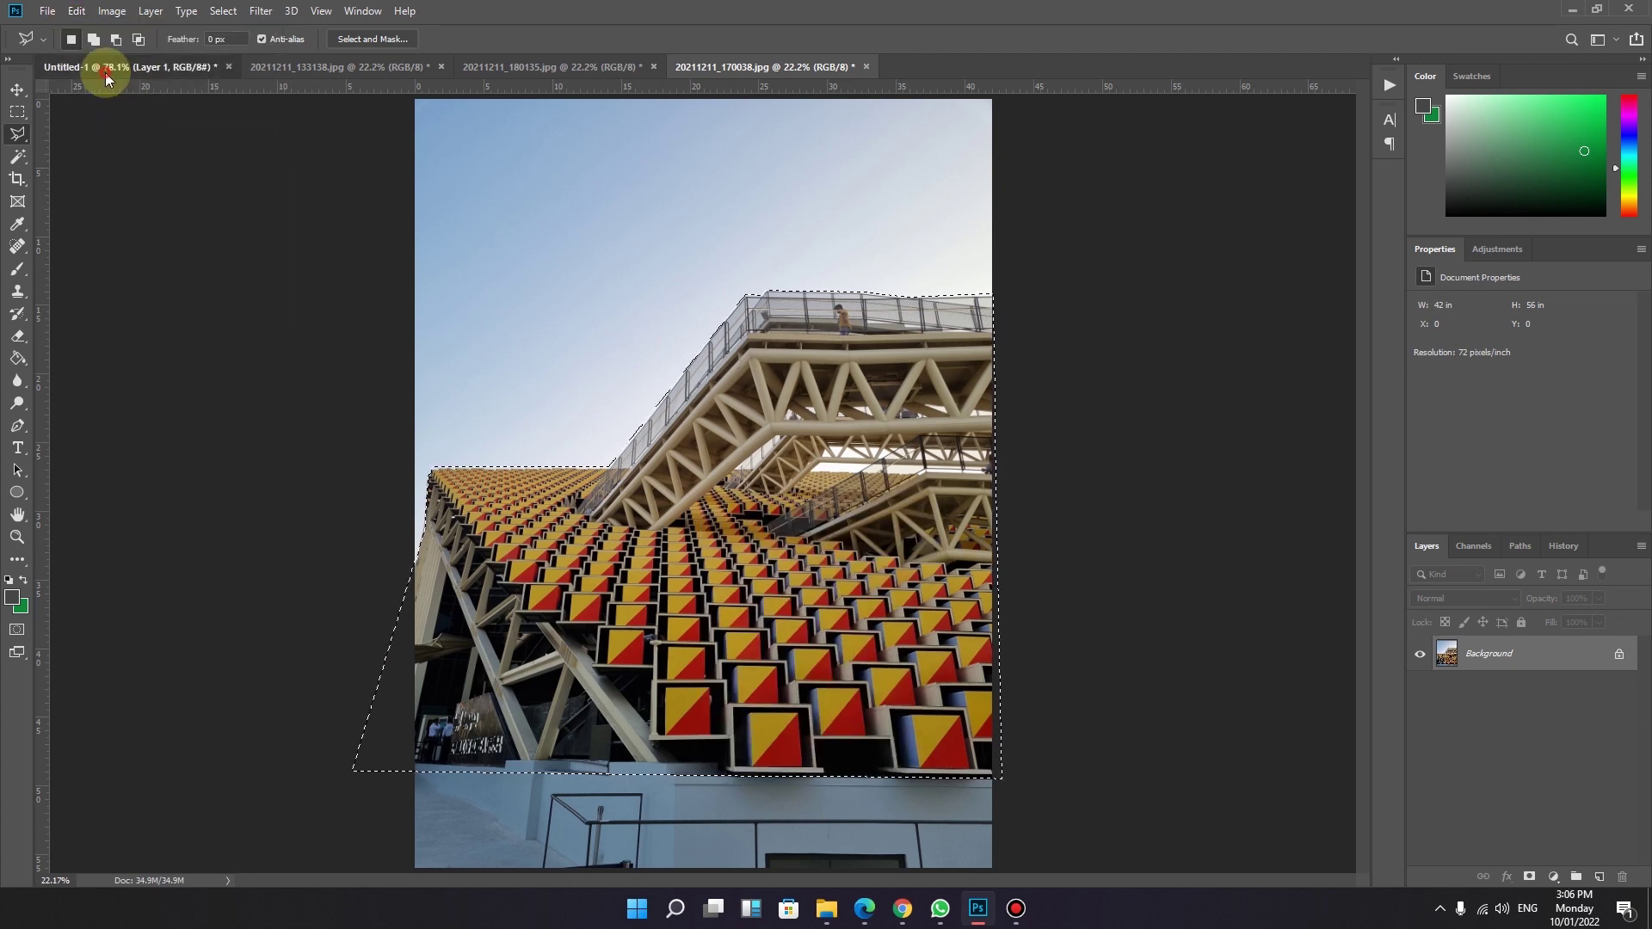
{"action": "left_click", "coordinate": [112, 68]}
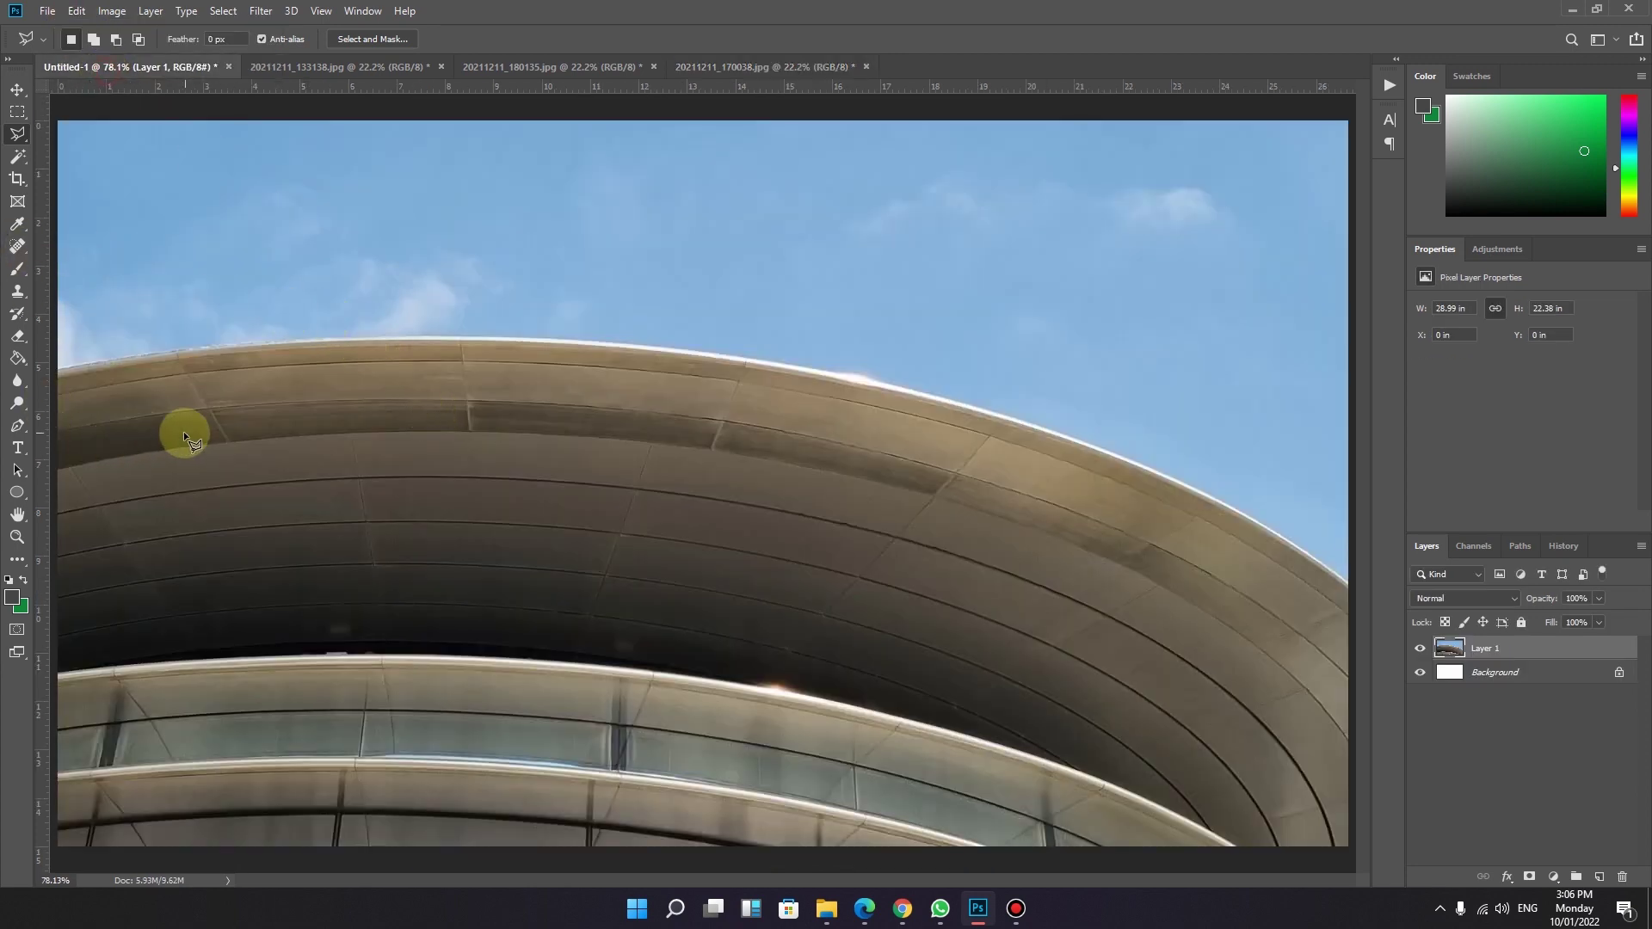
{"action": "key", "text": "ctrl+v"}
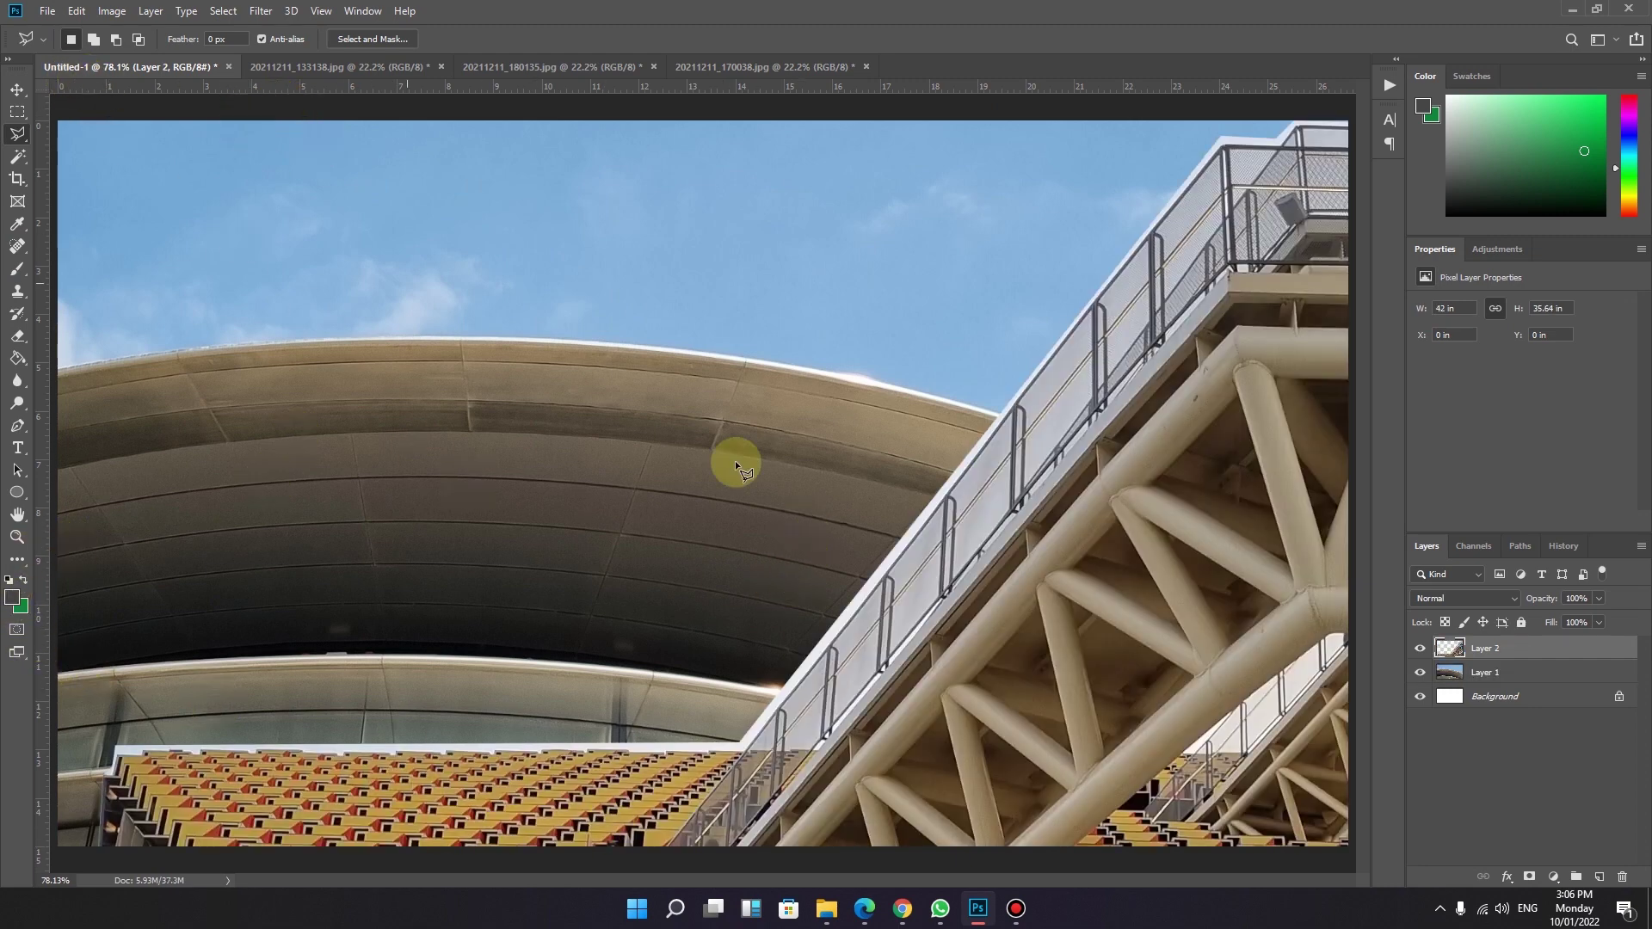
{"action": "left_click", "coordinate": [17, 89]}
{"action": "left_click_drag", "start_coordinate": [628, 496], "coordinate": [1051, 484]}
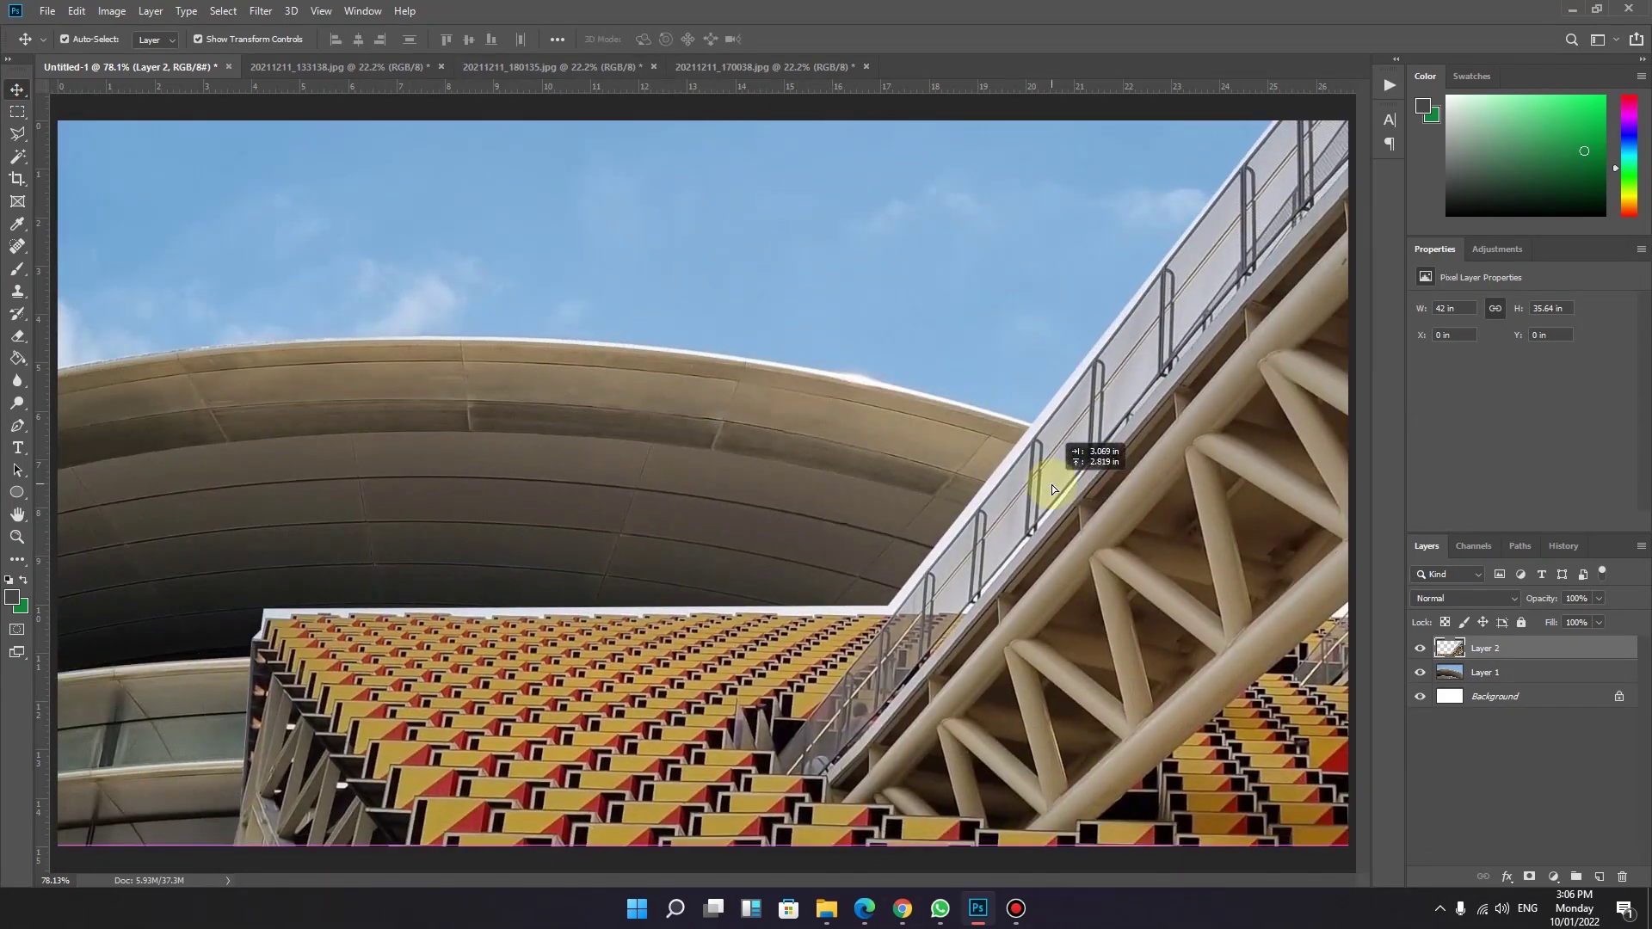
- Trace the whole tower in 20211211_133138.jpg with the freehand Lasso tool, and clear the selection with the Rectangular Marquee tool
{"action": "left_click", "coordinate": [340, 72]}
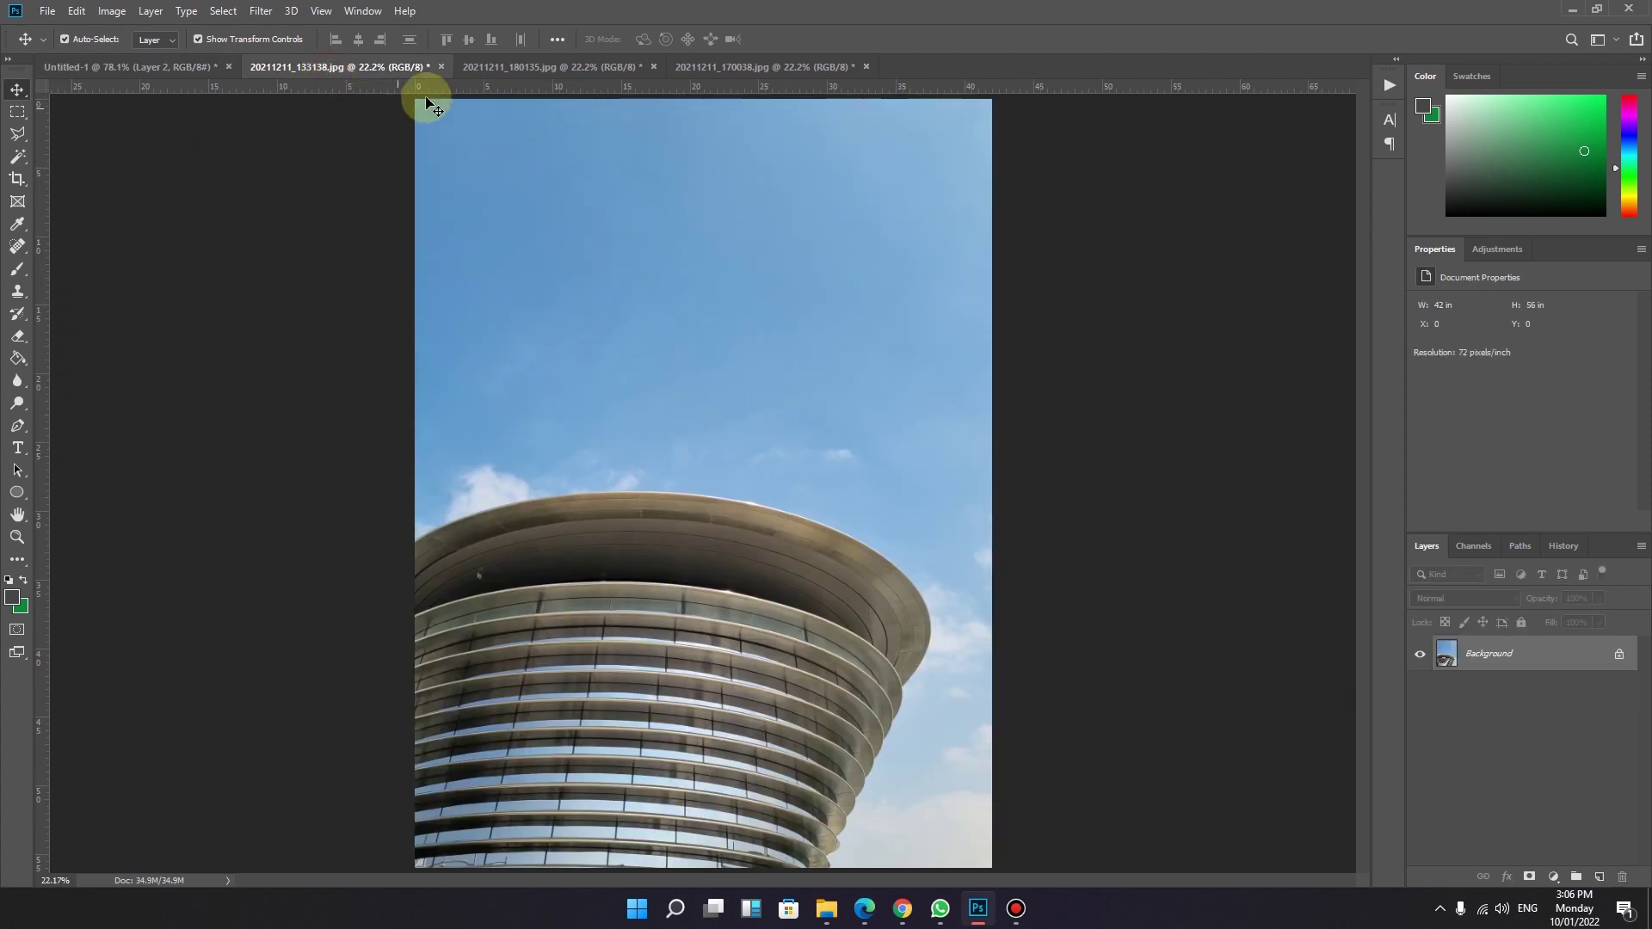
{"action": "left_click", "coordinate": [504, 75]}
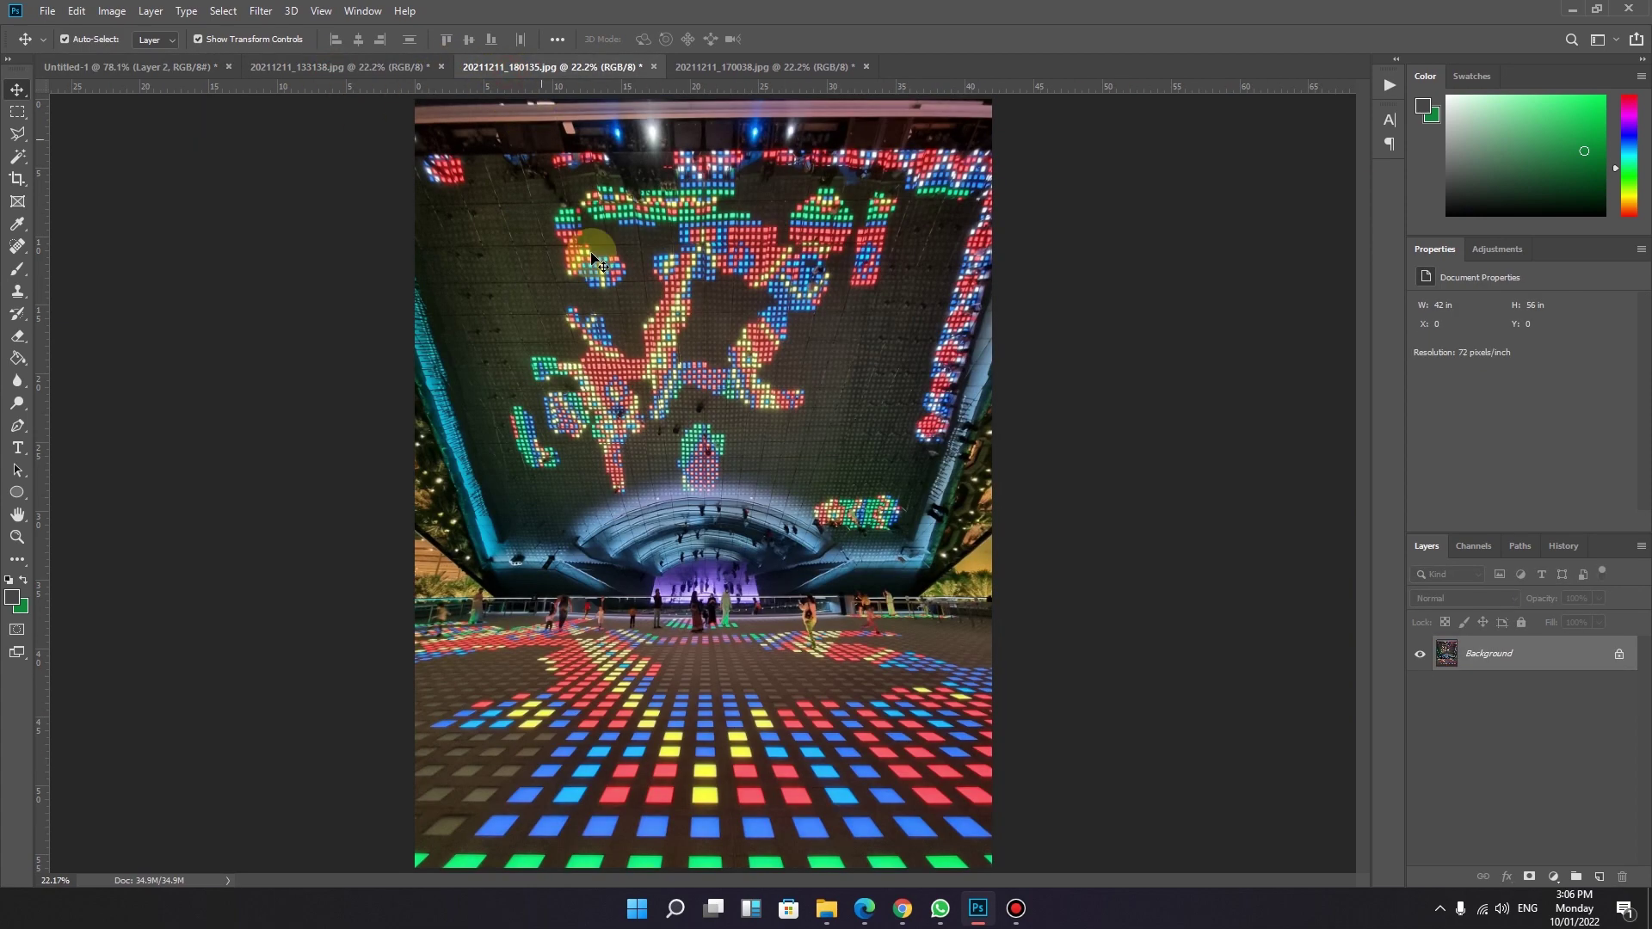
{"action": "left_click", "coordinate": [741, 67]}
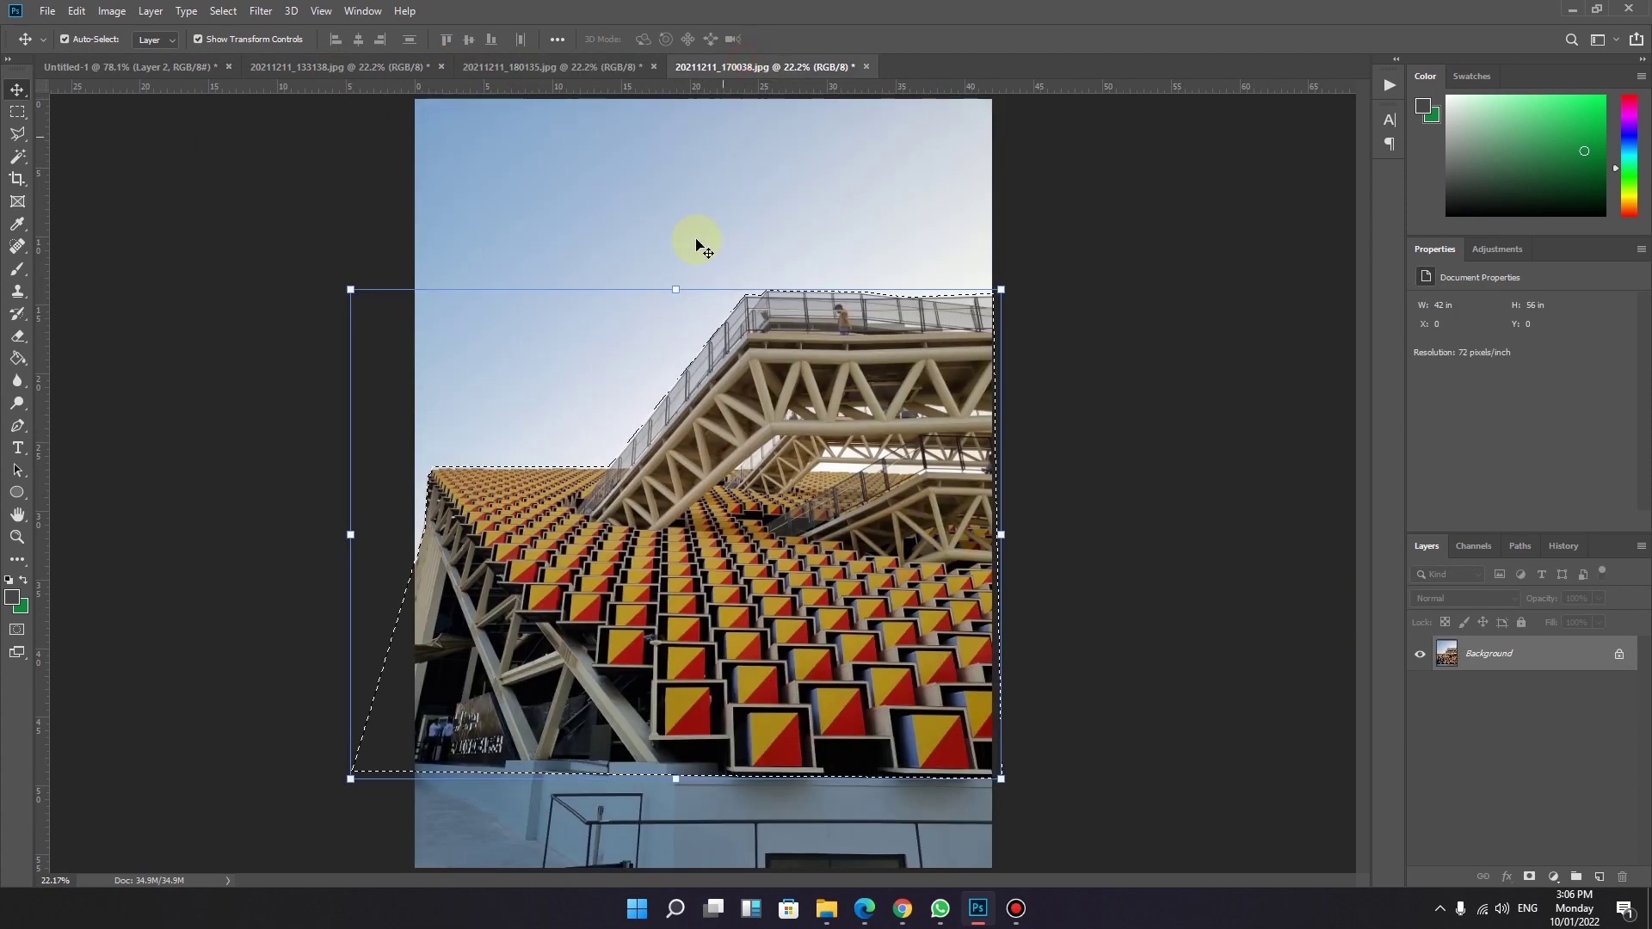
{"action": "left_click", "coordinate": [28, 148]}
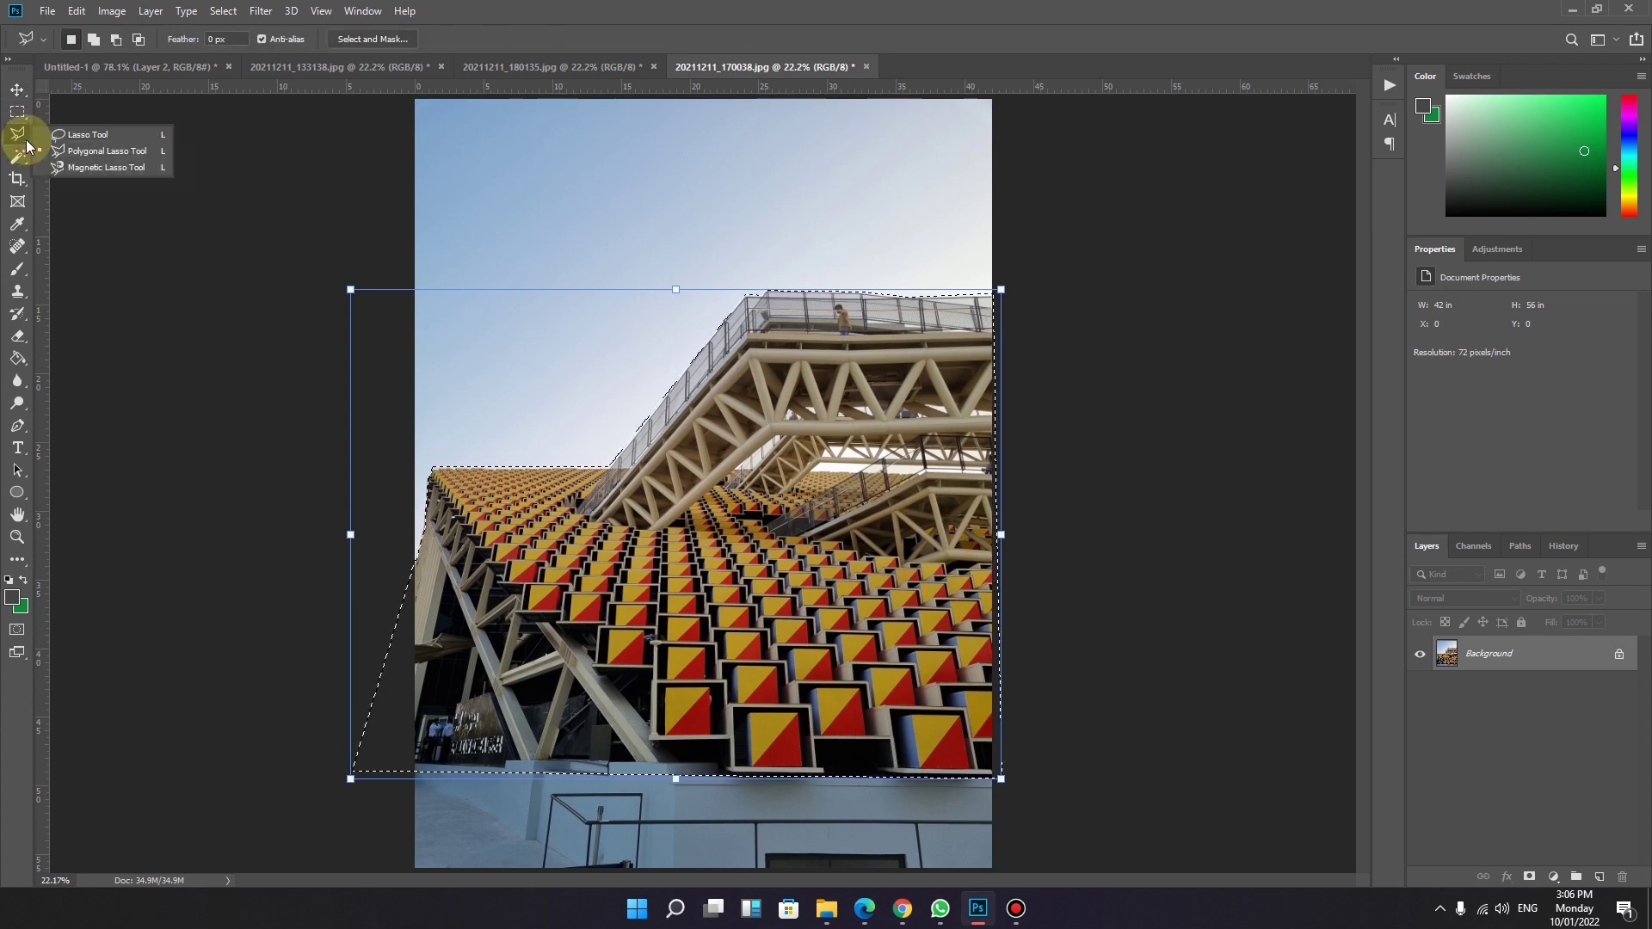
{"action": "left_click", "coordinate": [109, 135]}
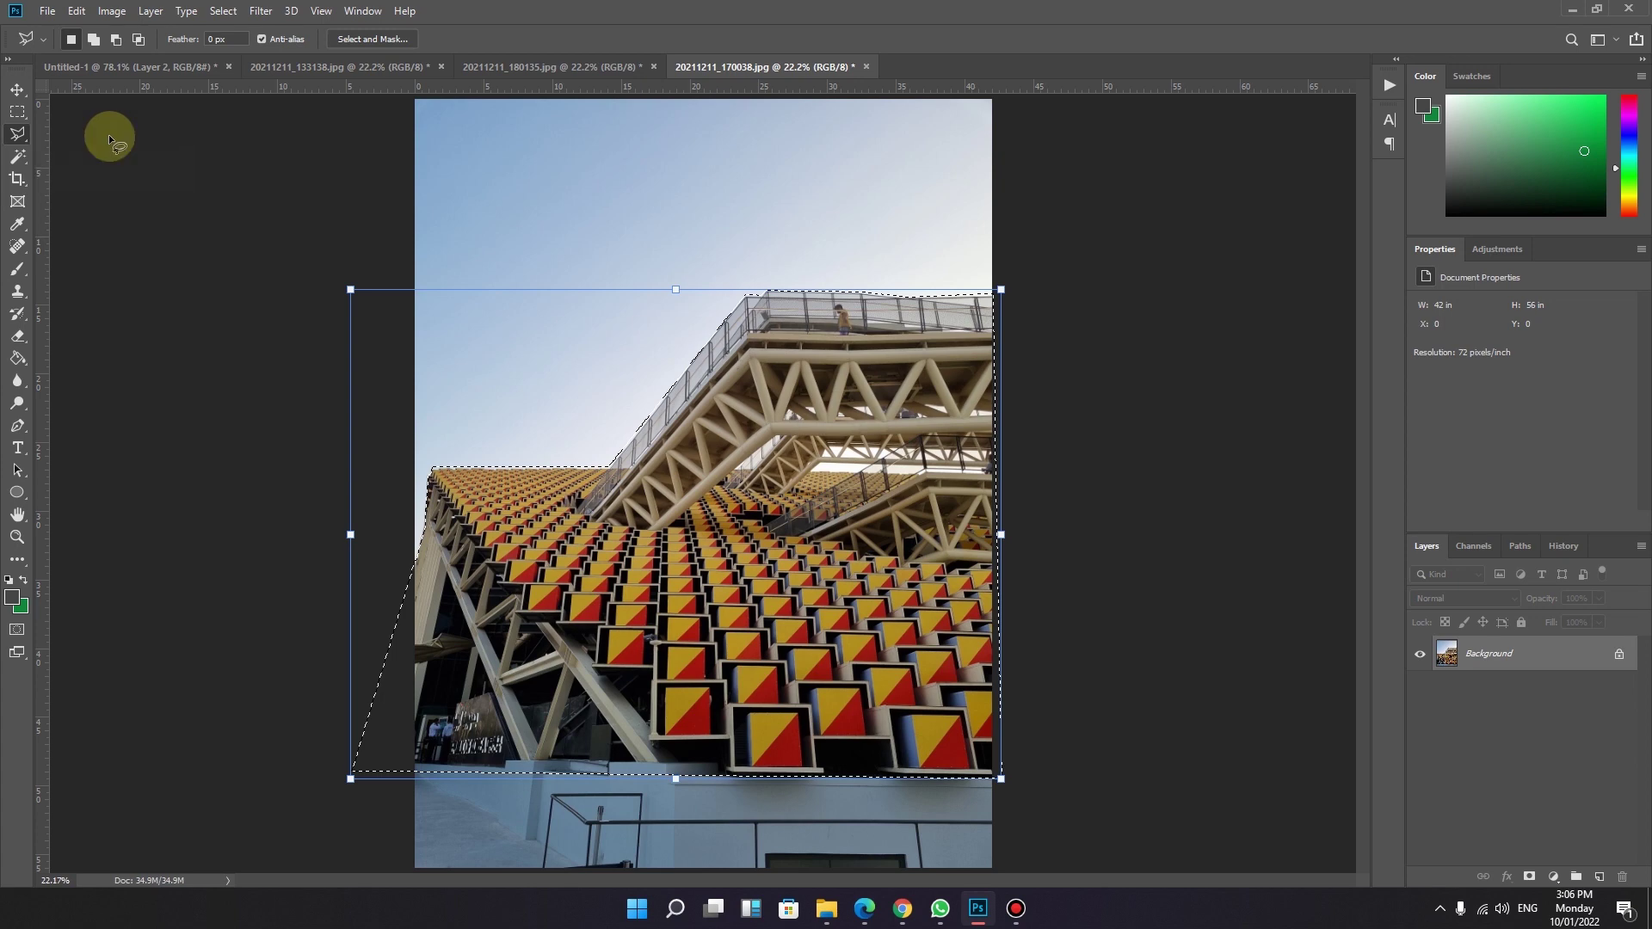
{"action": "left_click", "coordinate": [517, 67]}
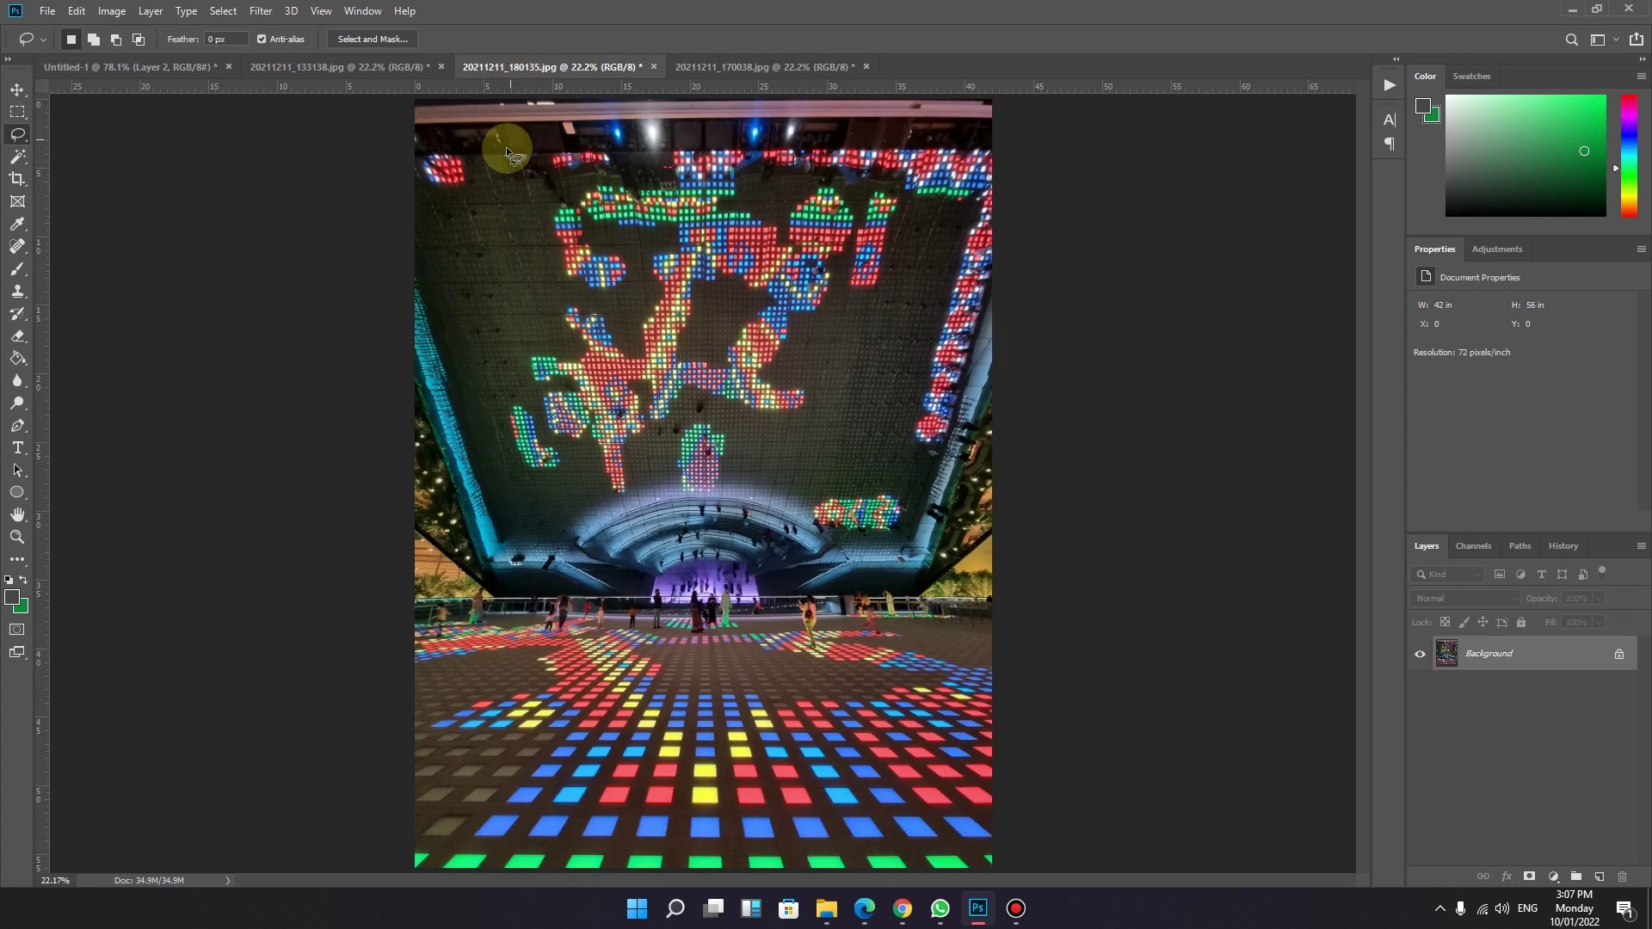
{"action": "left_click", "coordinate": [369, 66]}
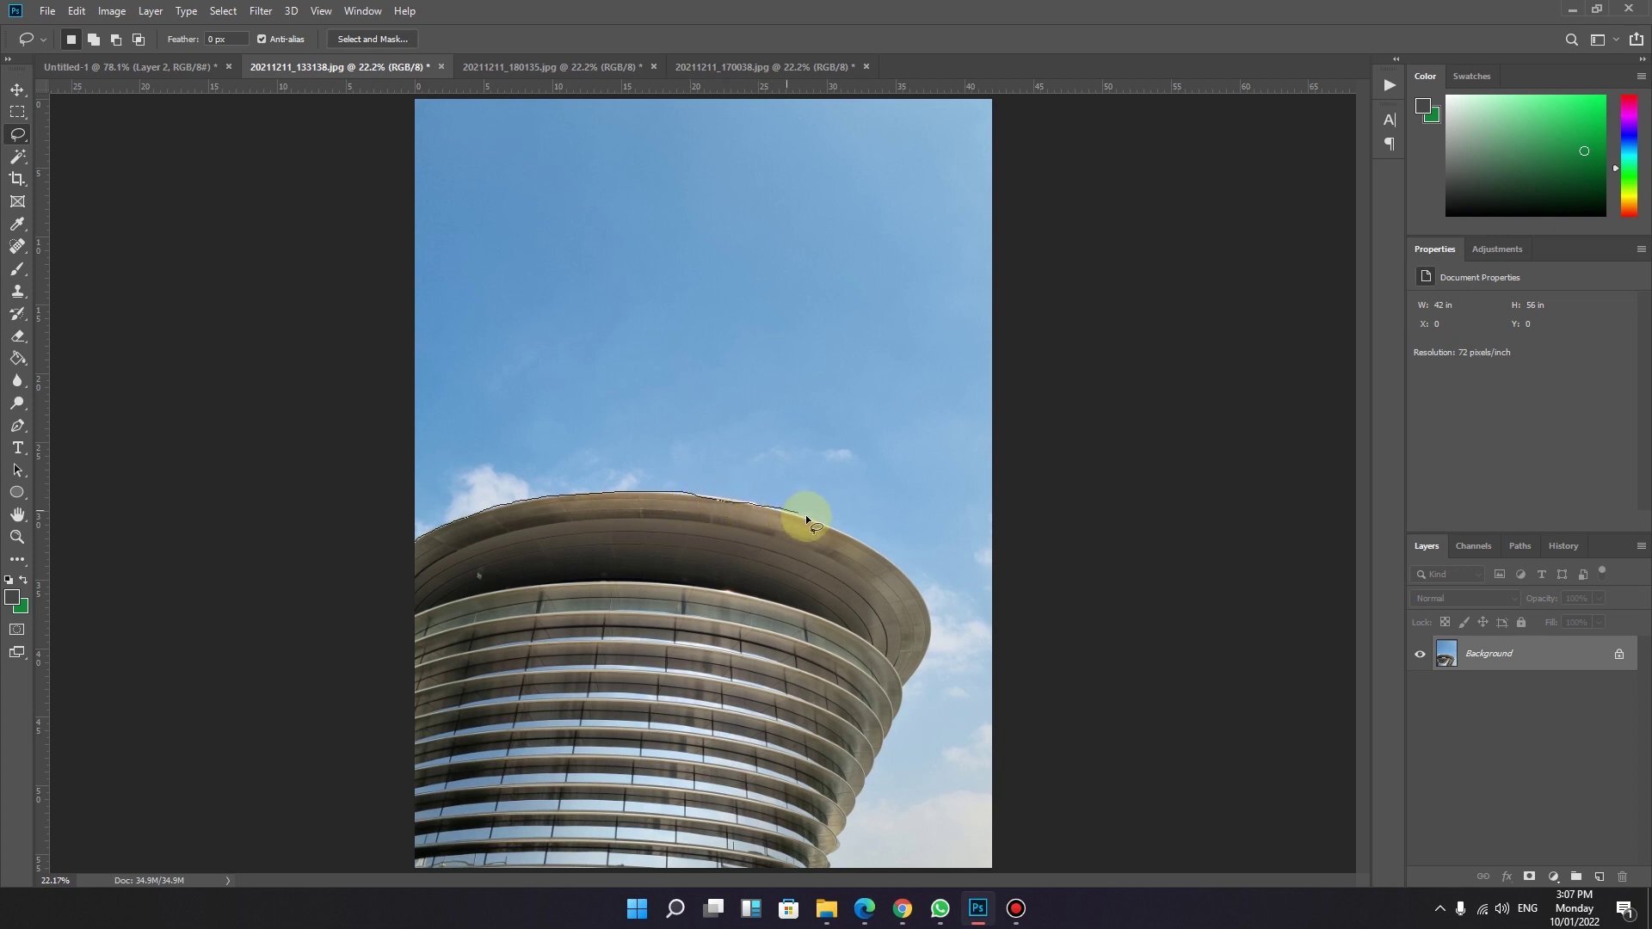
{"action": "left_click_drag", "start_coordinate": [884, 558], "coordinate": [901, 570]}
{"action": "left_click_drag", "start_coordinate": [931, 641], "coordinate": [829, 869]}
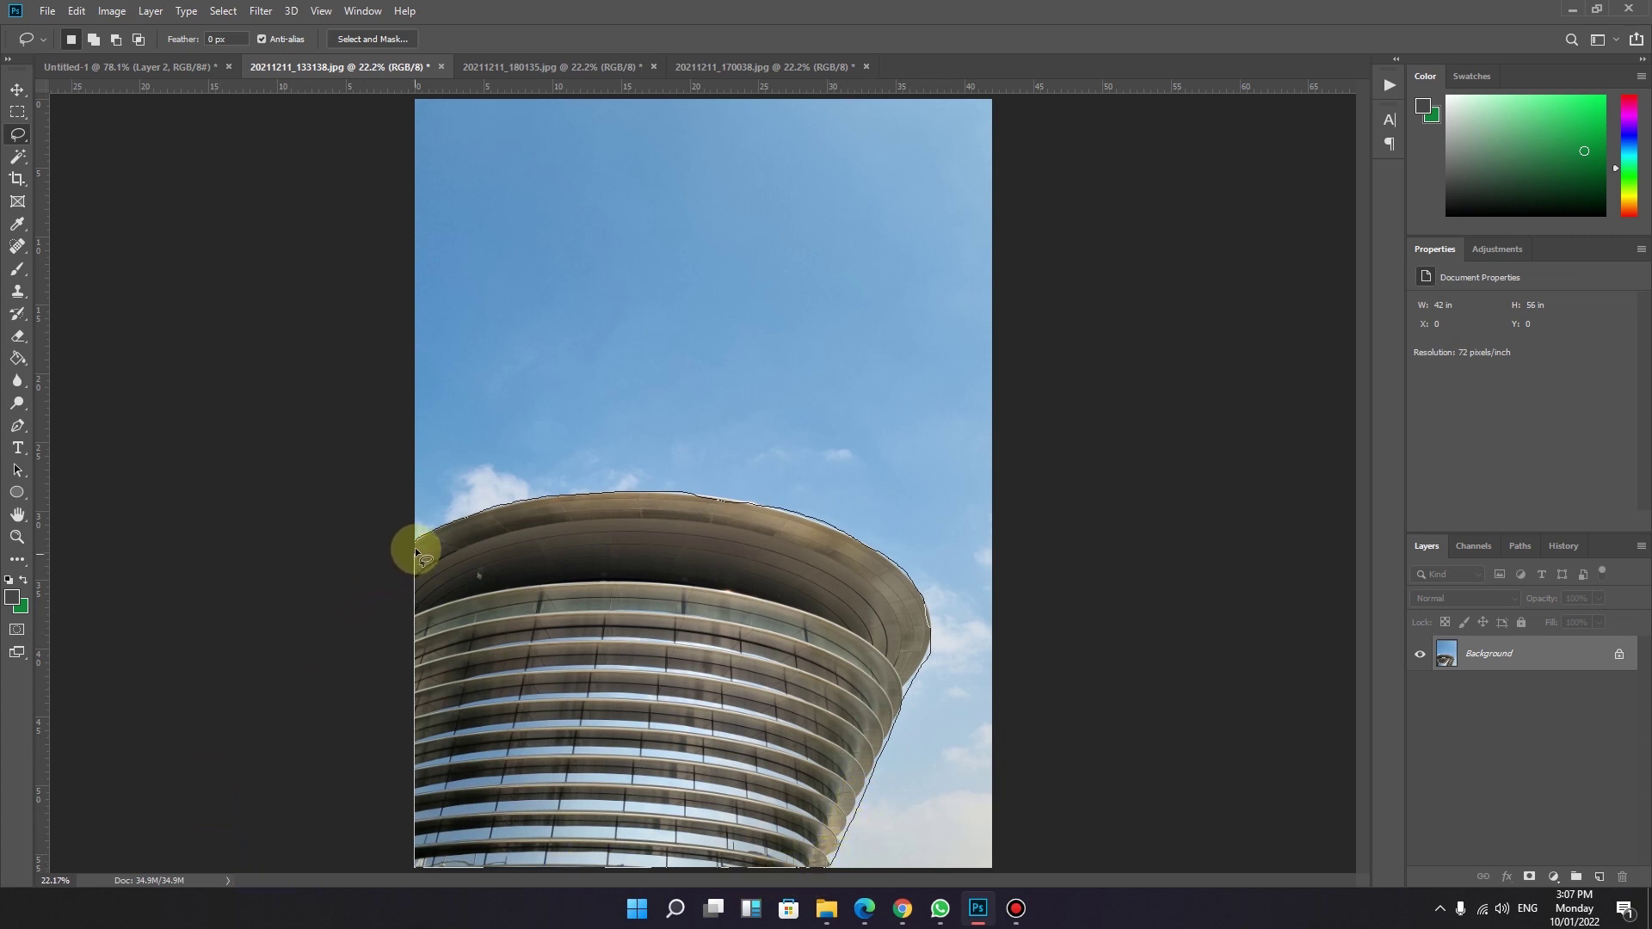
{"action": "left_click_drag", "start_coordinate": [415, 540], "coordinate": [419, 545]}
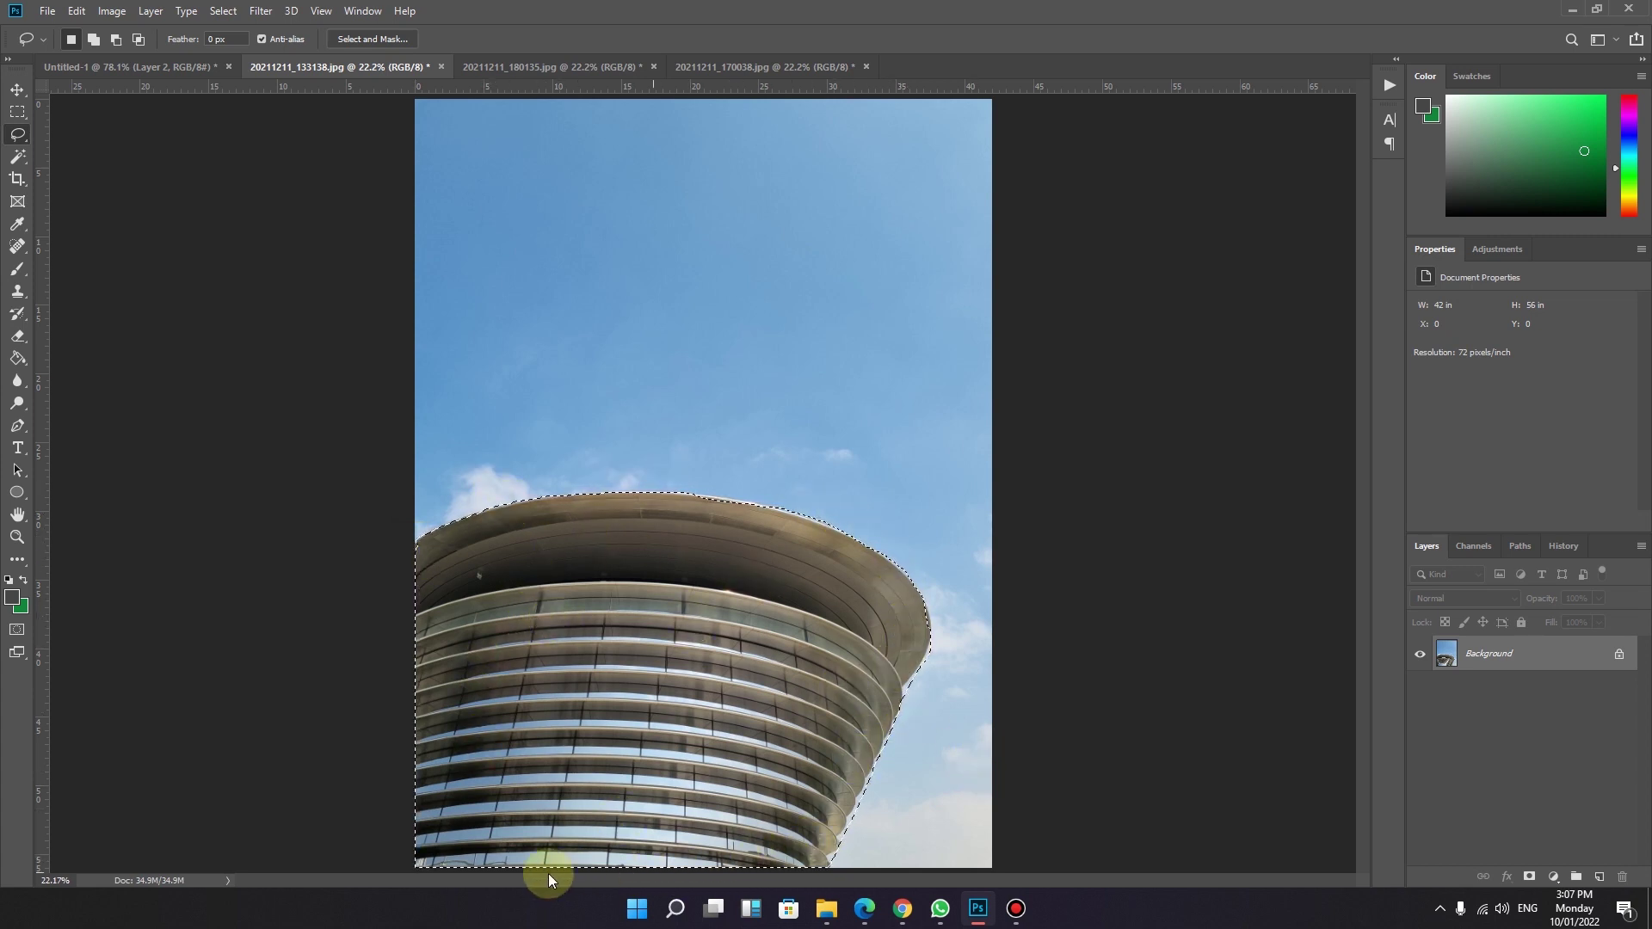
{"action": "left_click", "coordinate": [18, 112]}
{"action": "left_click", "coordinate": [221, 380]}
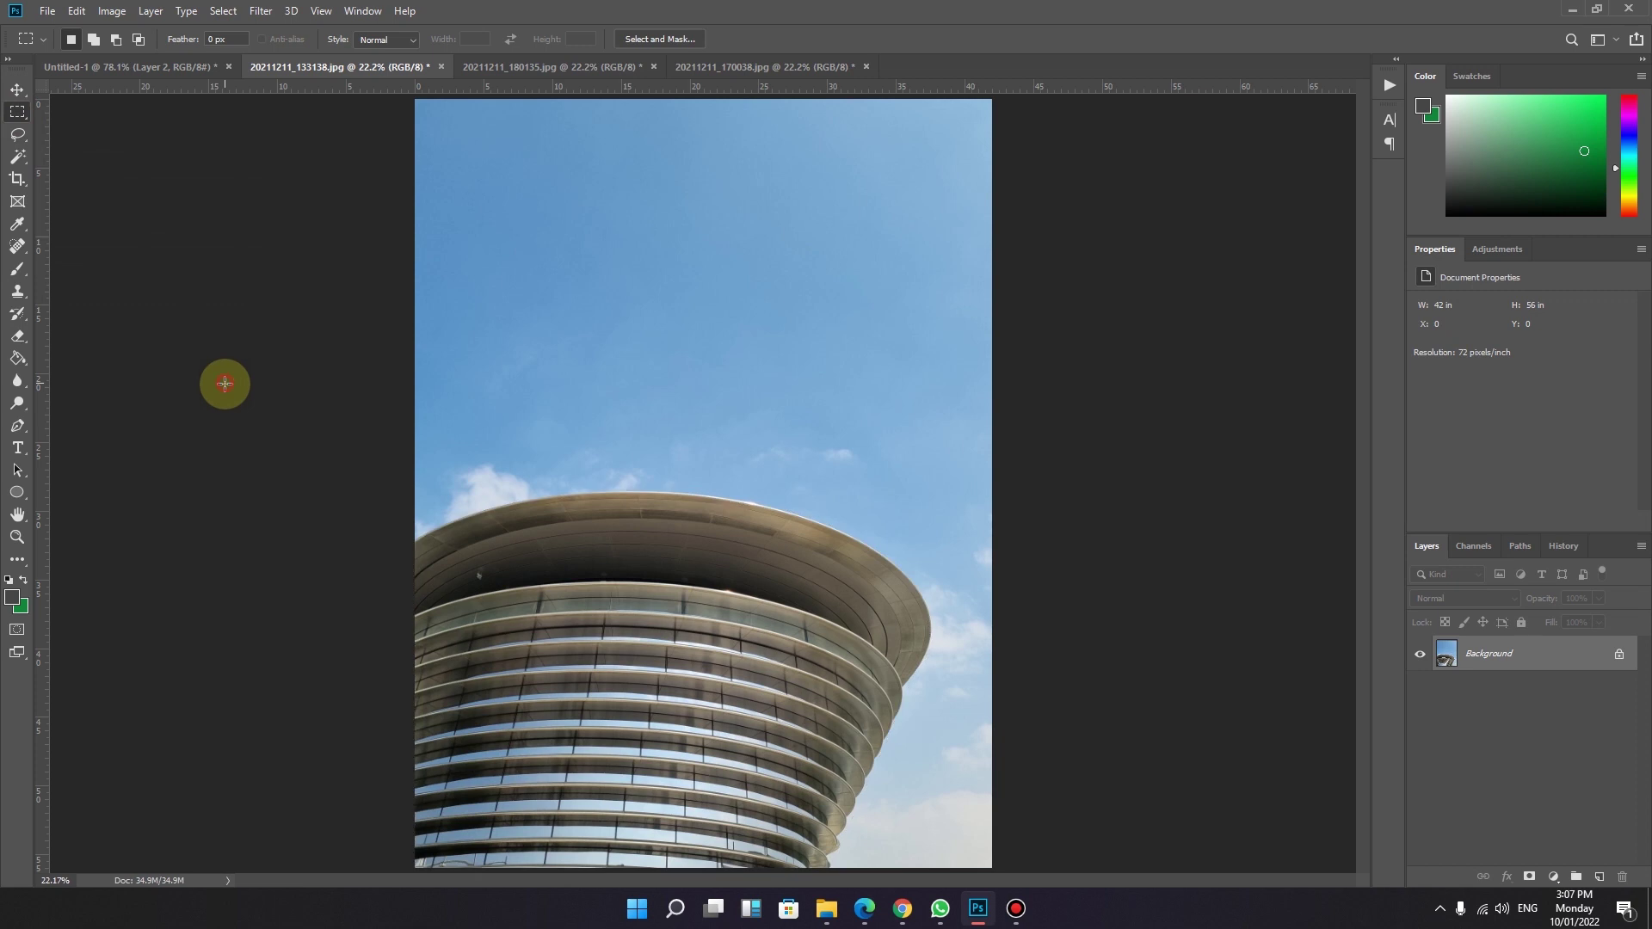
- Trace the tower's outline with the Magnetic Lasso tool and close it into a selection
{"action": "left_click", "coordinate": [18, 138]}
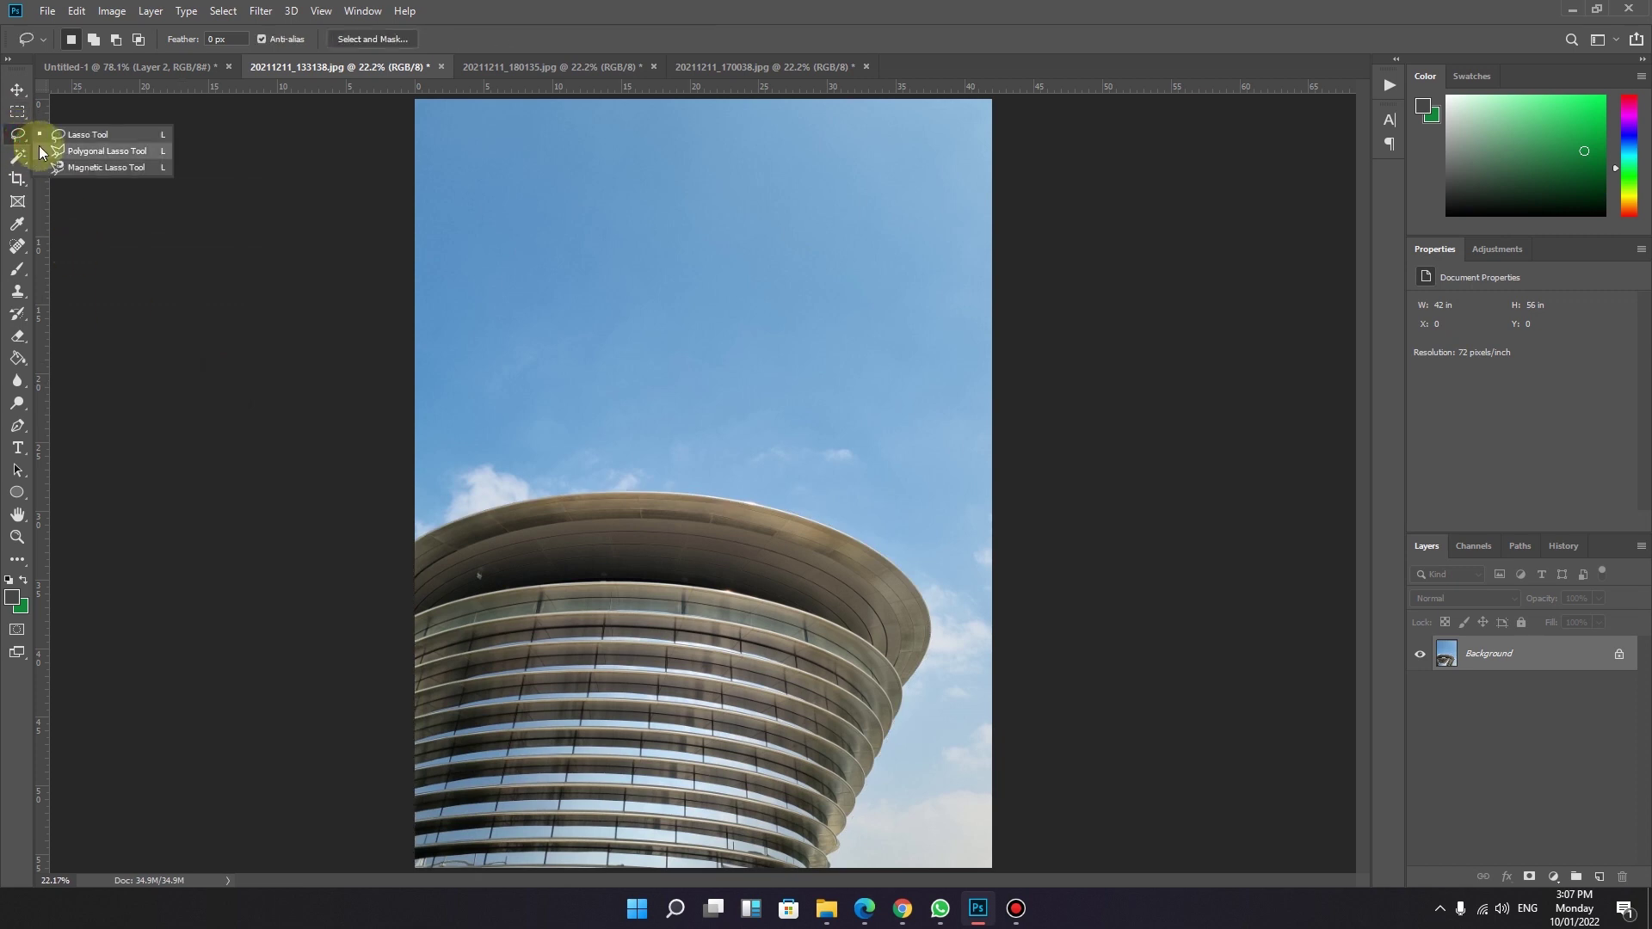
{"action": "left_click", "coordinate": [79, 169]}
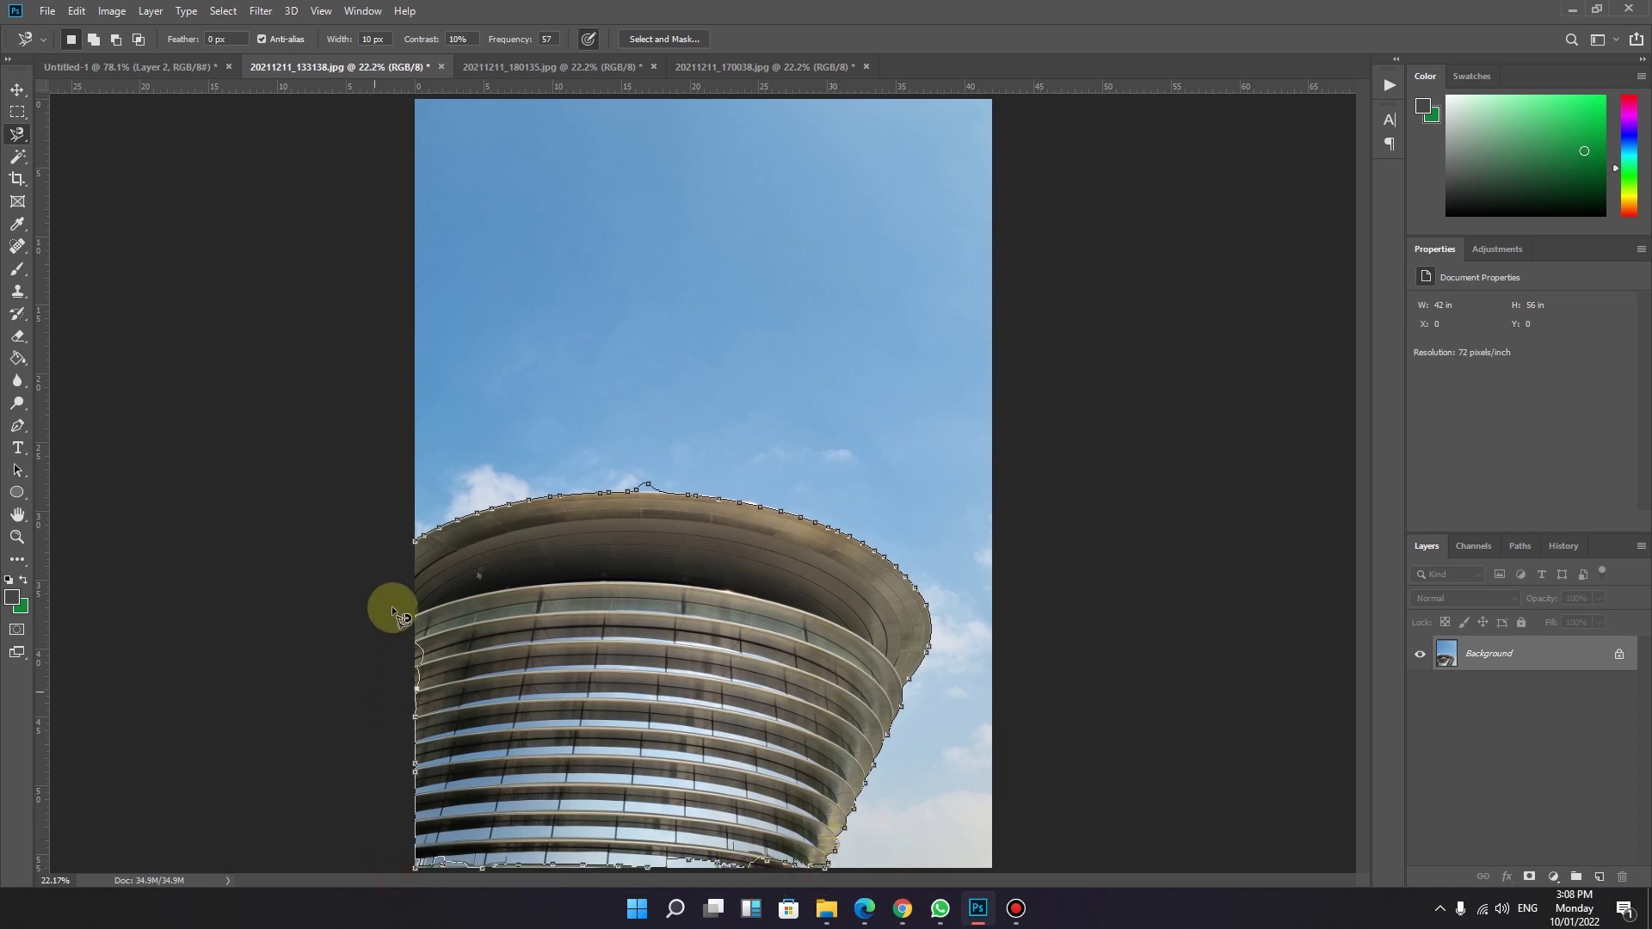
{"action": "left_click", "coordinate": [415, 542]}
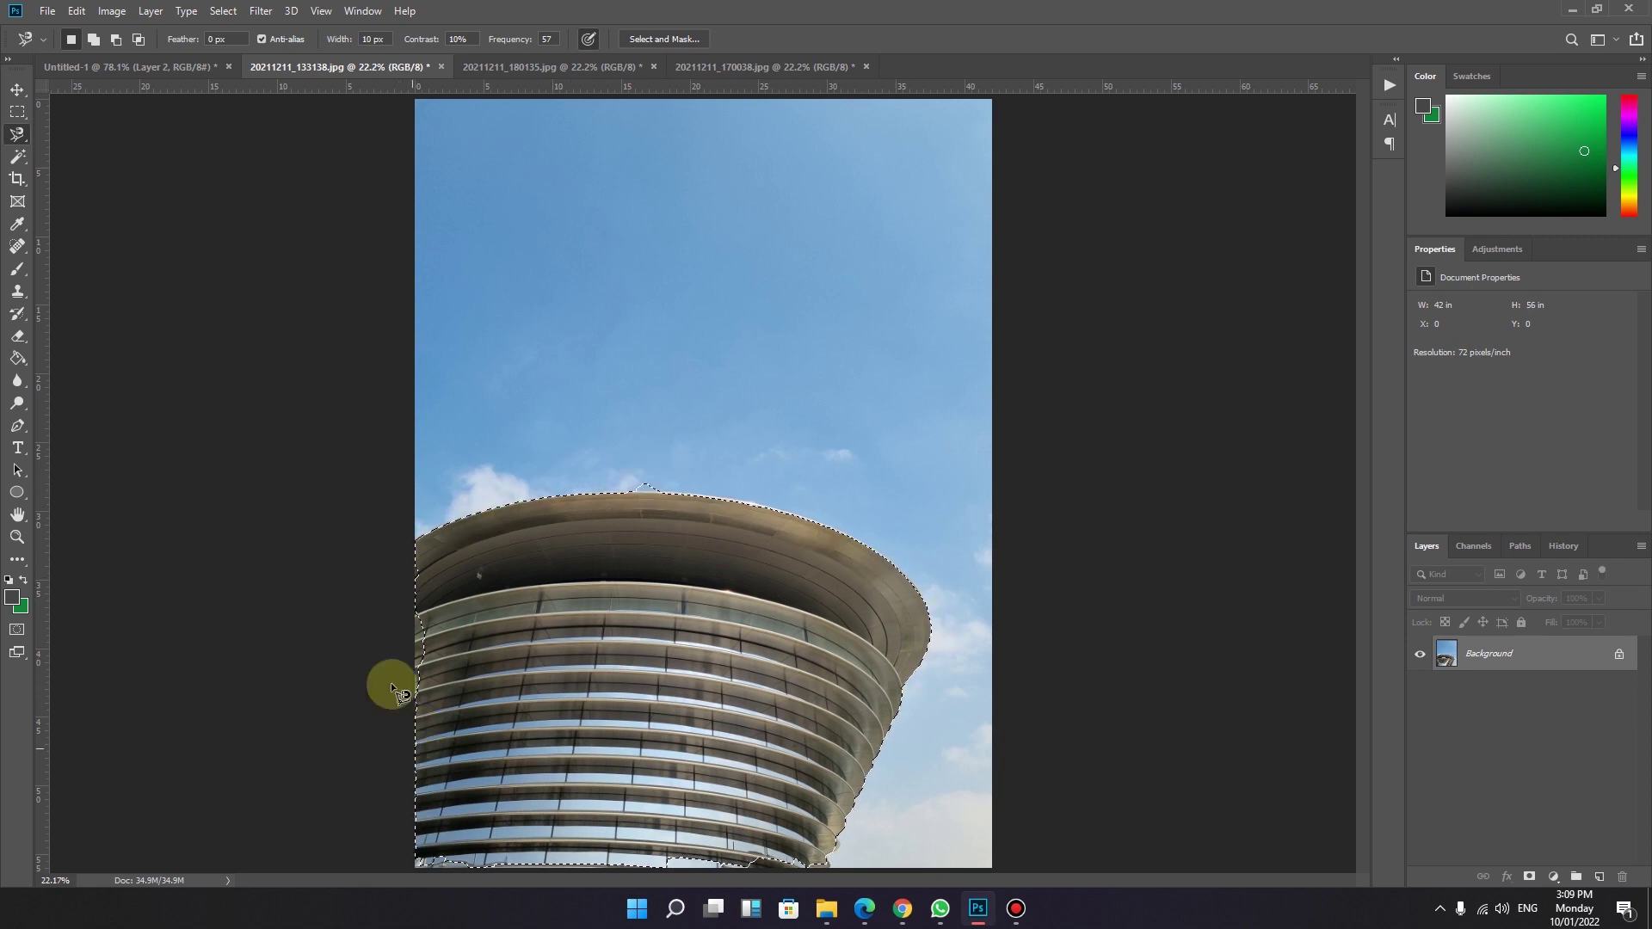
- Add the missed left and bottom edges to the tower selection with the Rectangular Marquee tool, and subtract the stray bump above the roof
{"action": "left_click", "coordinate": [15, 114]}
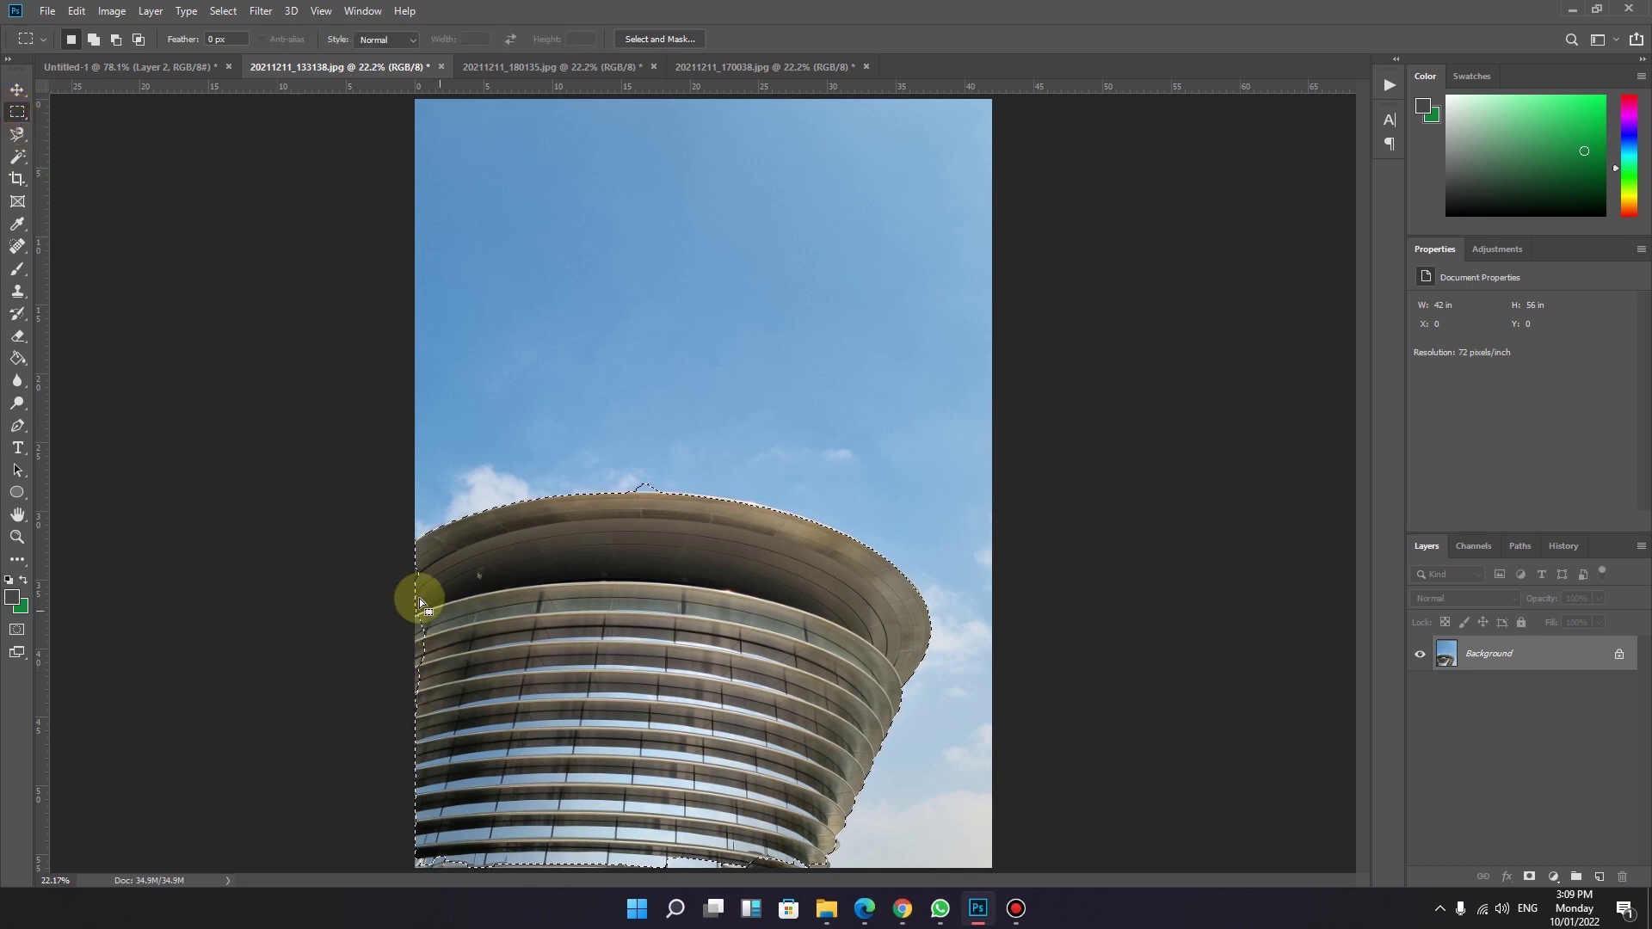
{"action": "key", "text": "shift"}
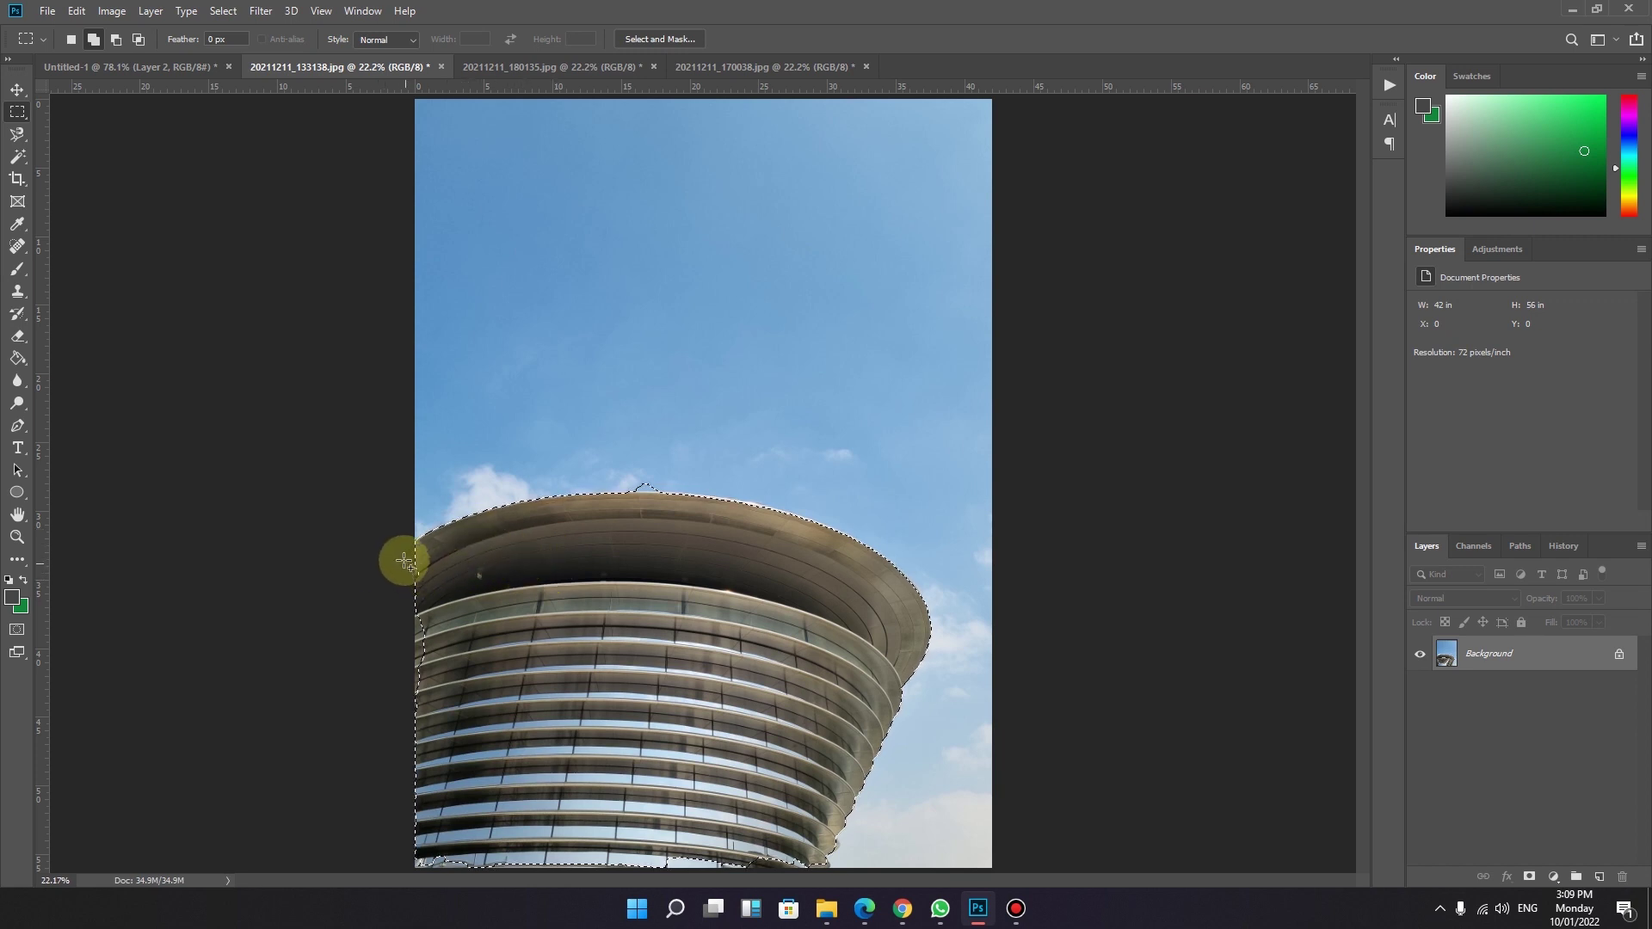
{"action": "left_click_drag", "start_coordinate": [387, 546], "coordinate": [828, 899]}
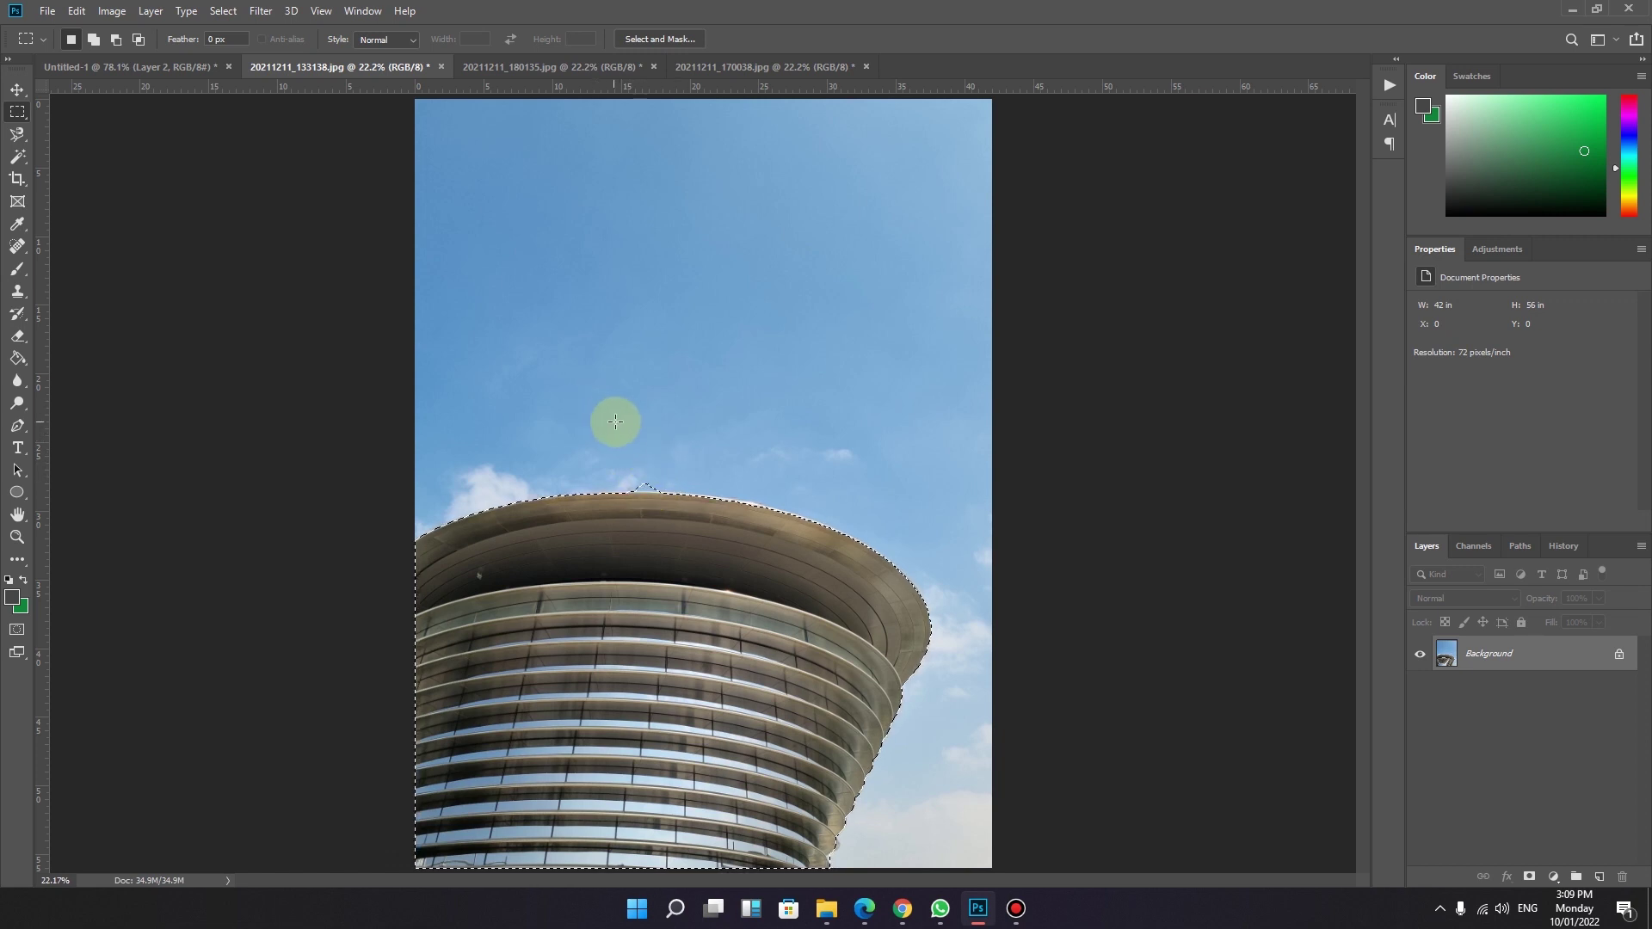
{"action": "key", "text": "shift"}
{"action": "key", "text": "alt"}
{"action": "left_click_drag", "start_coordinate": [614, 421], "coordinate": [697, 496]}
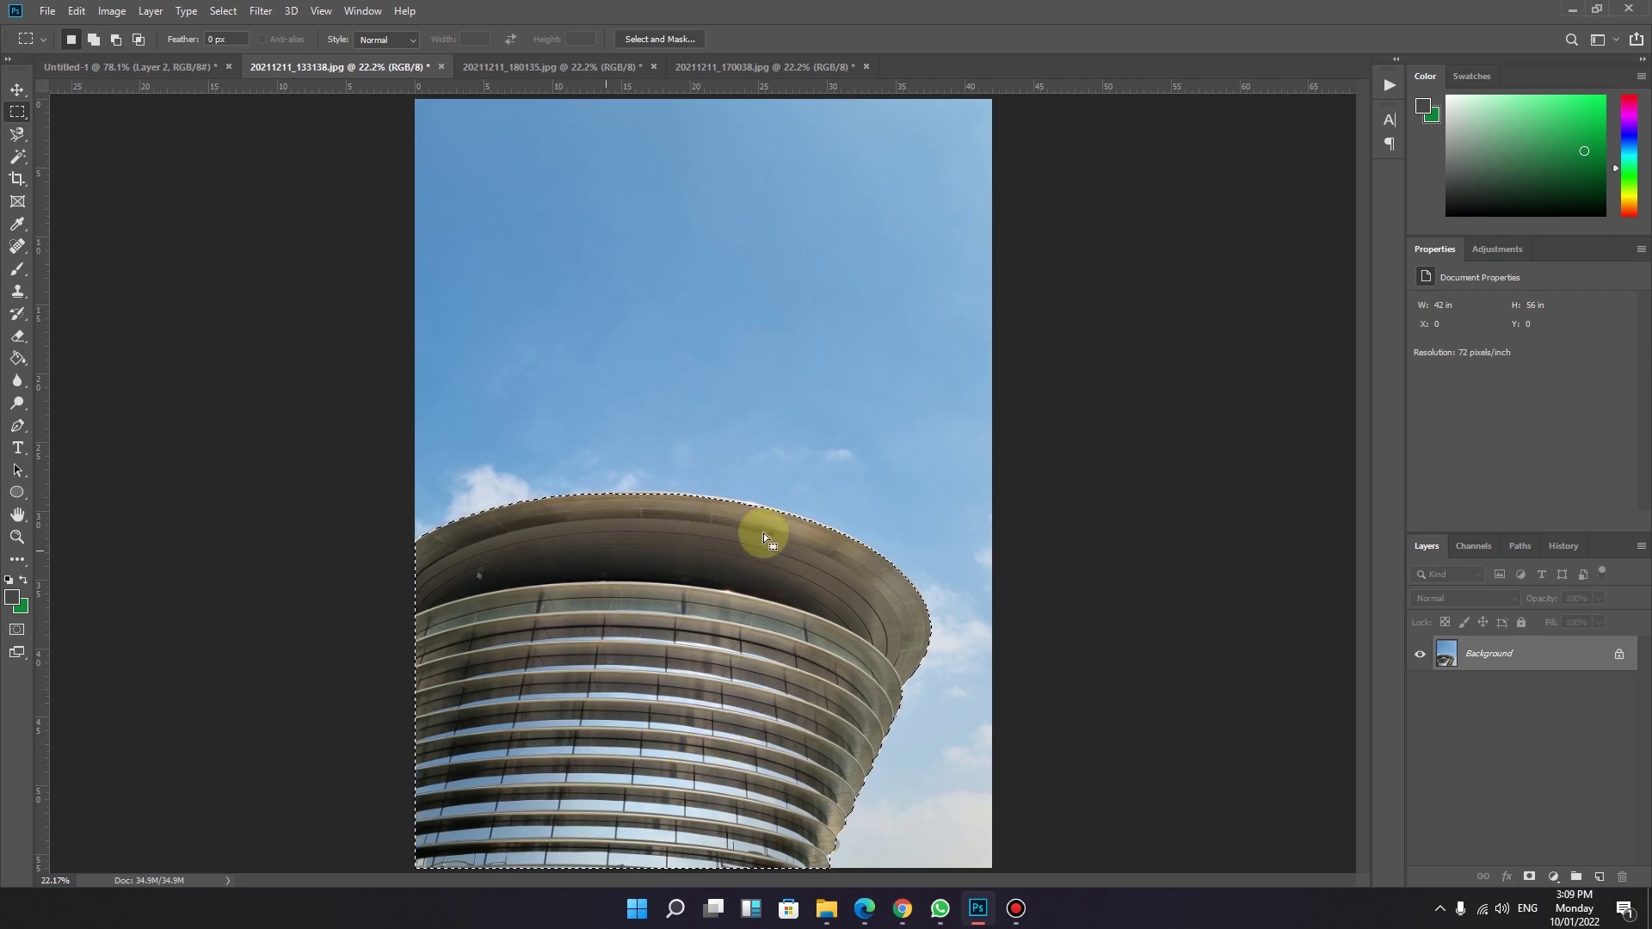
- Select a red floor tile in 20211211_180135.jpg with the Magic Wand tool, and turn off its Contiguous option
{"action": "left_click", "coordinate": [14, 135]}
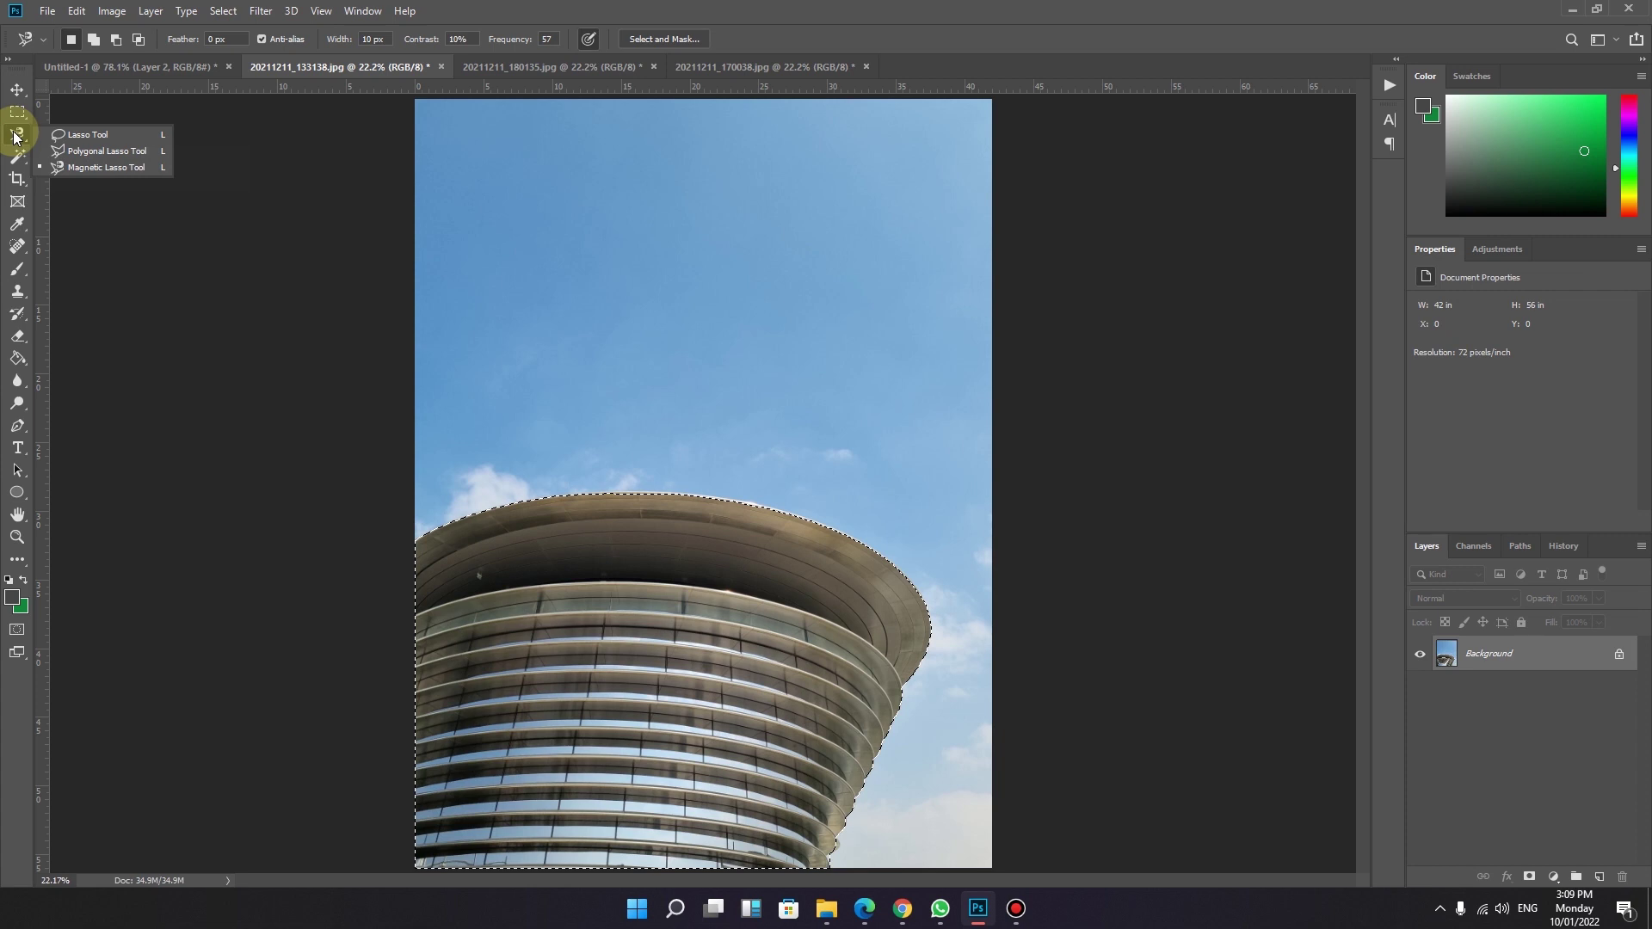
{"action": "left_click", "coordinate": [17, 115]}
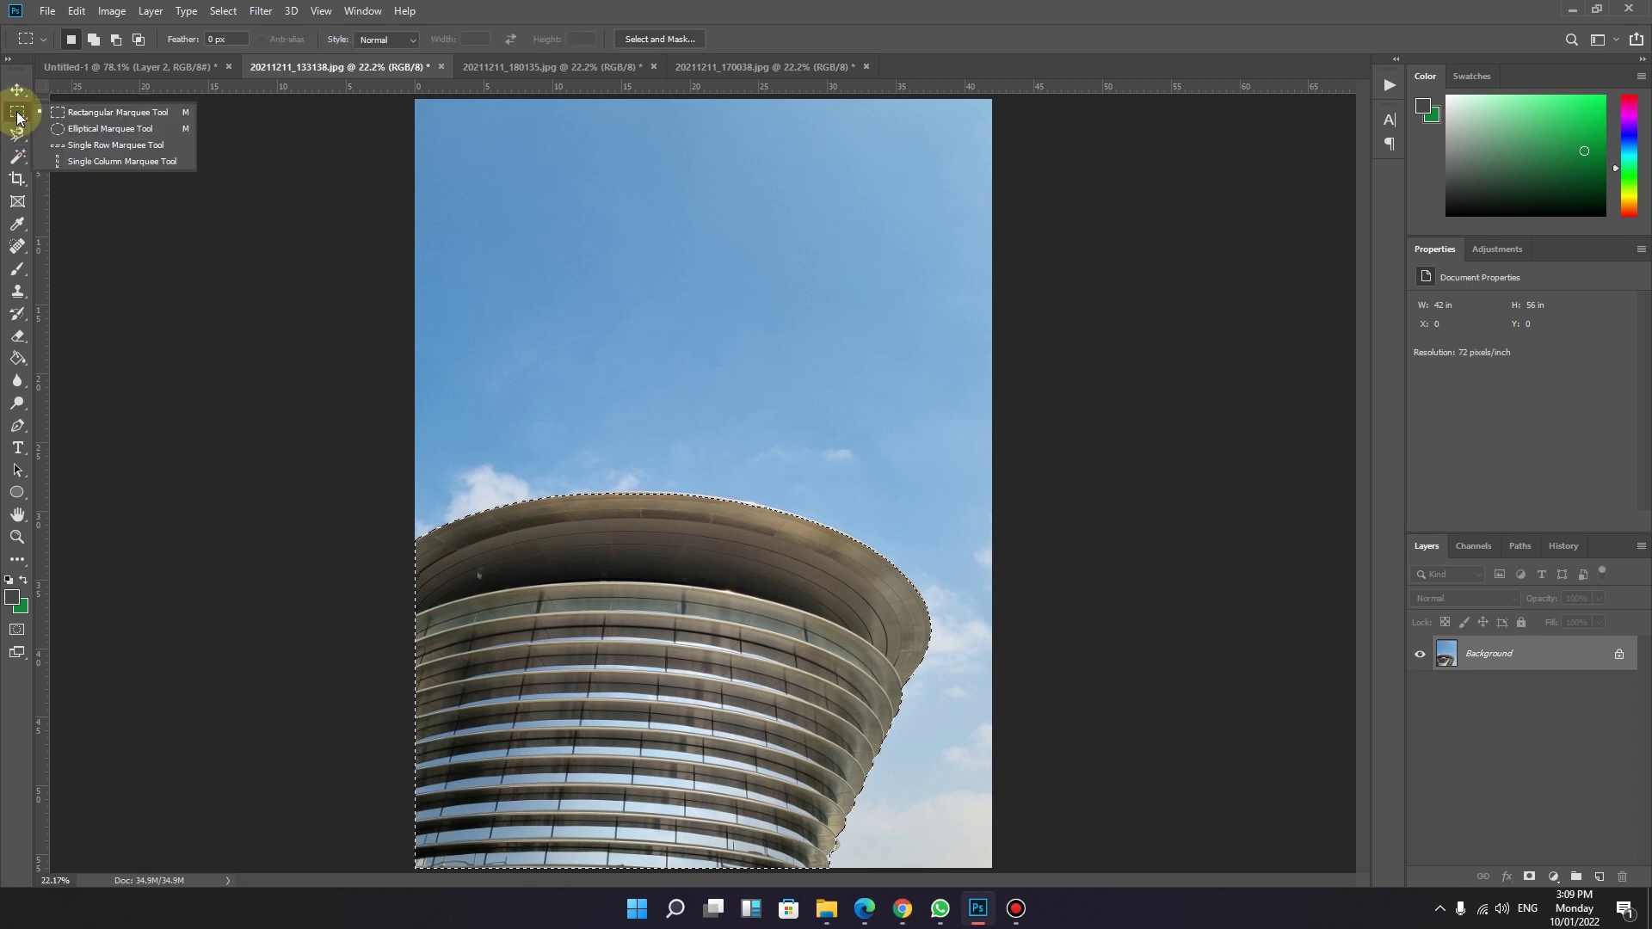
{"action": "left_click", "coordinate": [19, 159]}
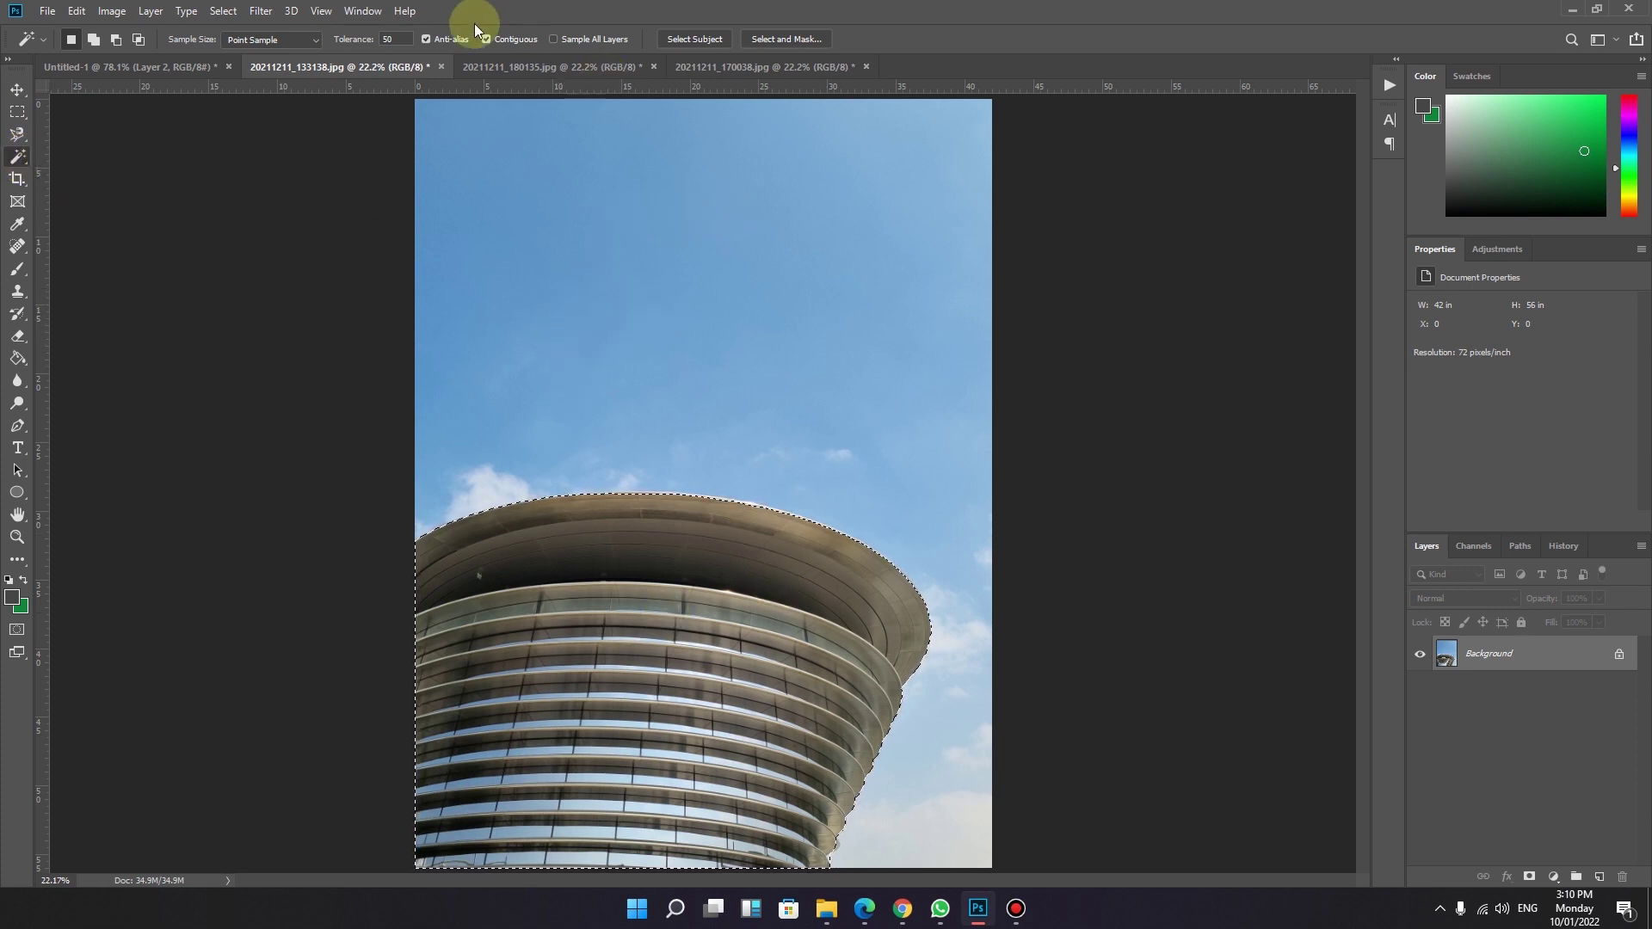
{"action": "left_click", "coordinate": [530, 67]}
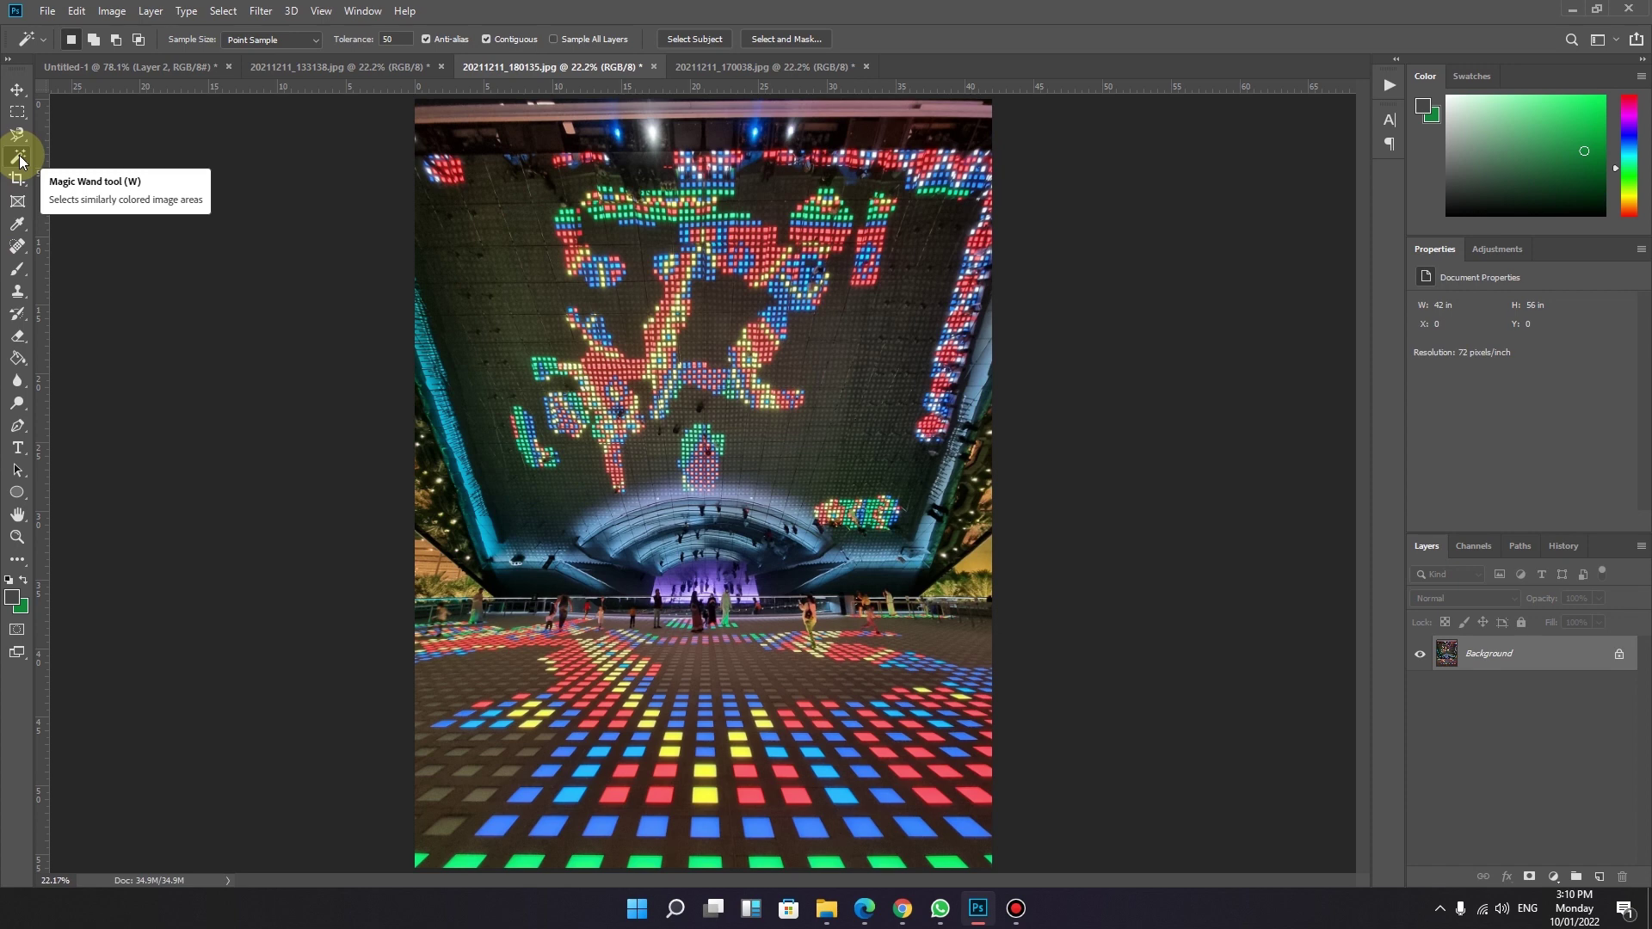
{"action": "left_click", "coordinate": [609, 795]}
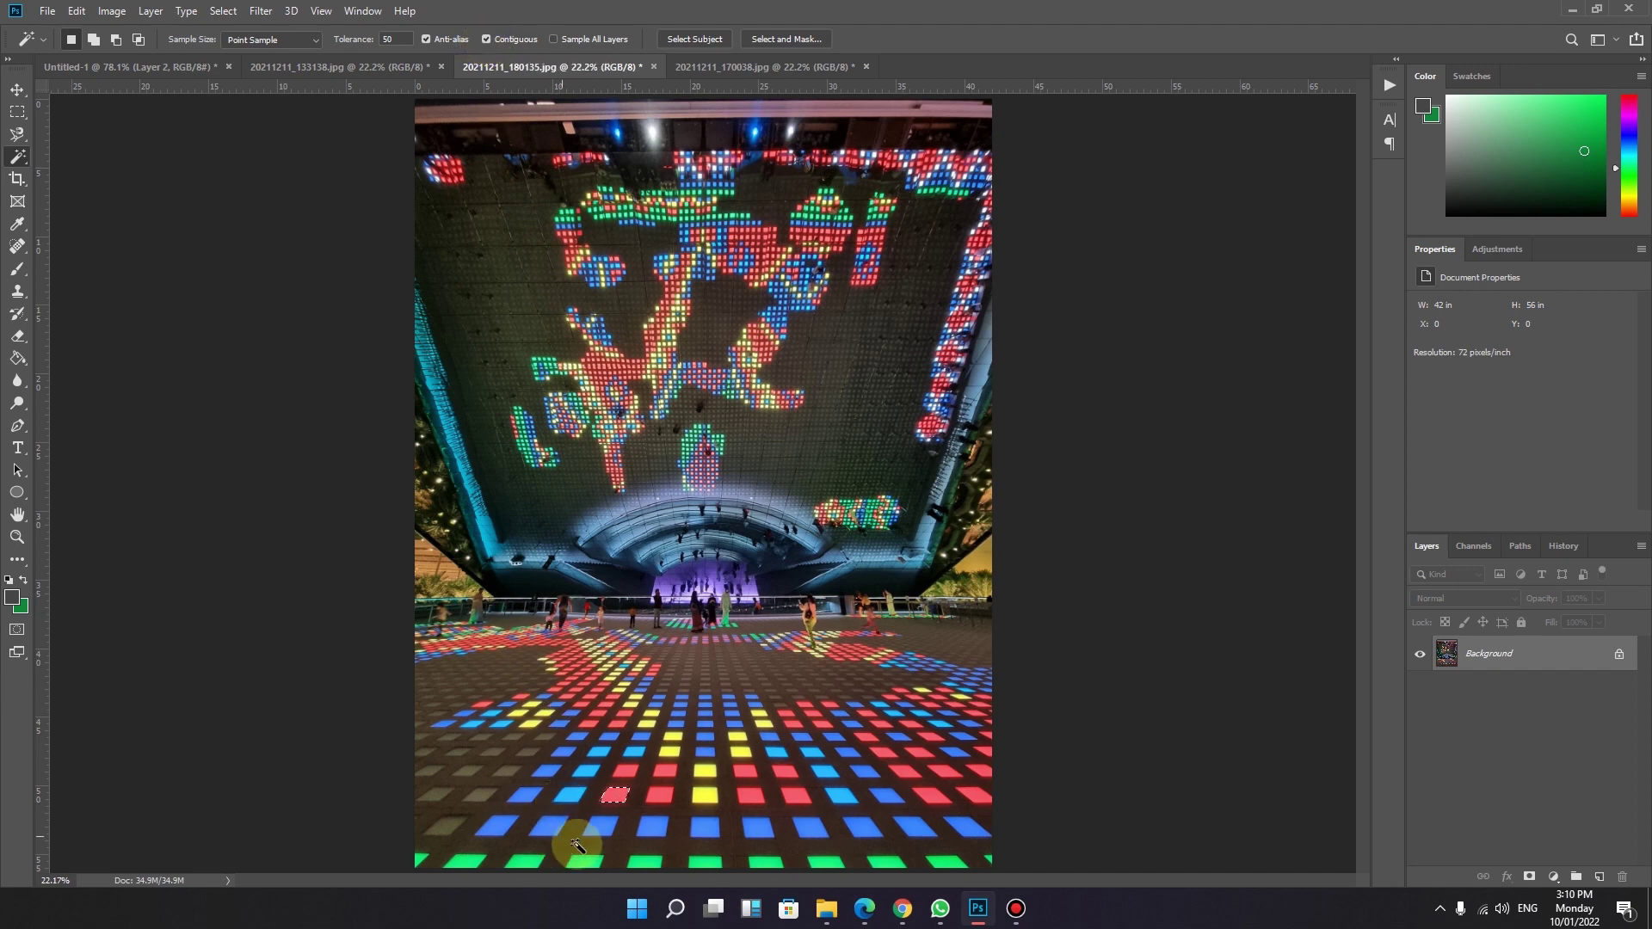
{"action": "left_click", "coordinate": [487, 39]}
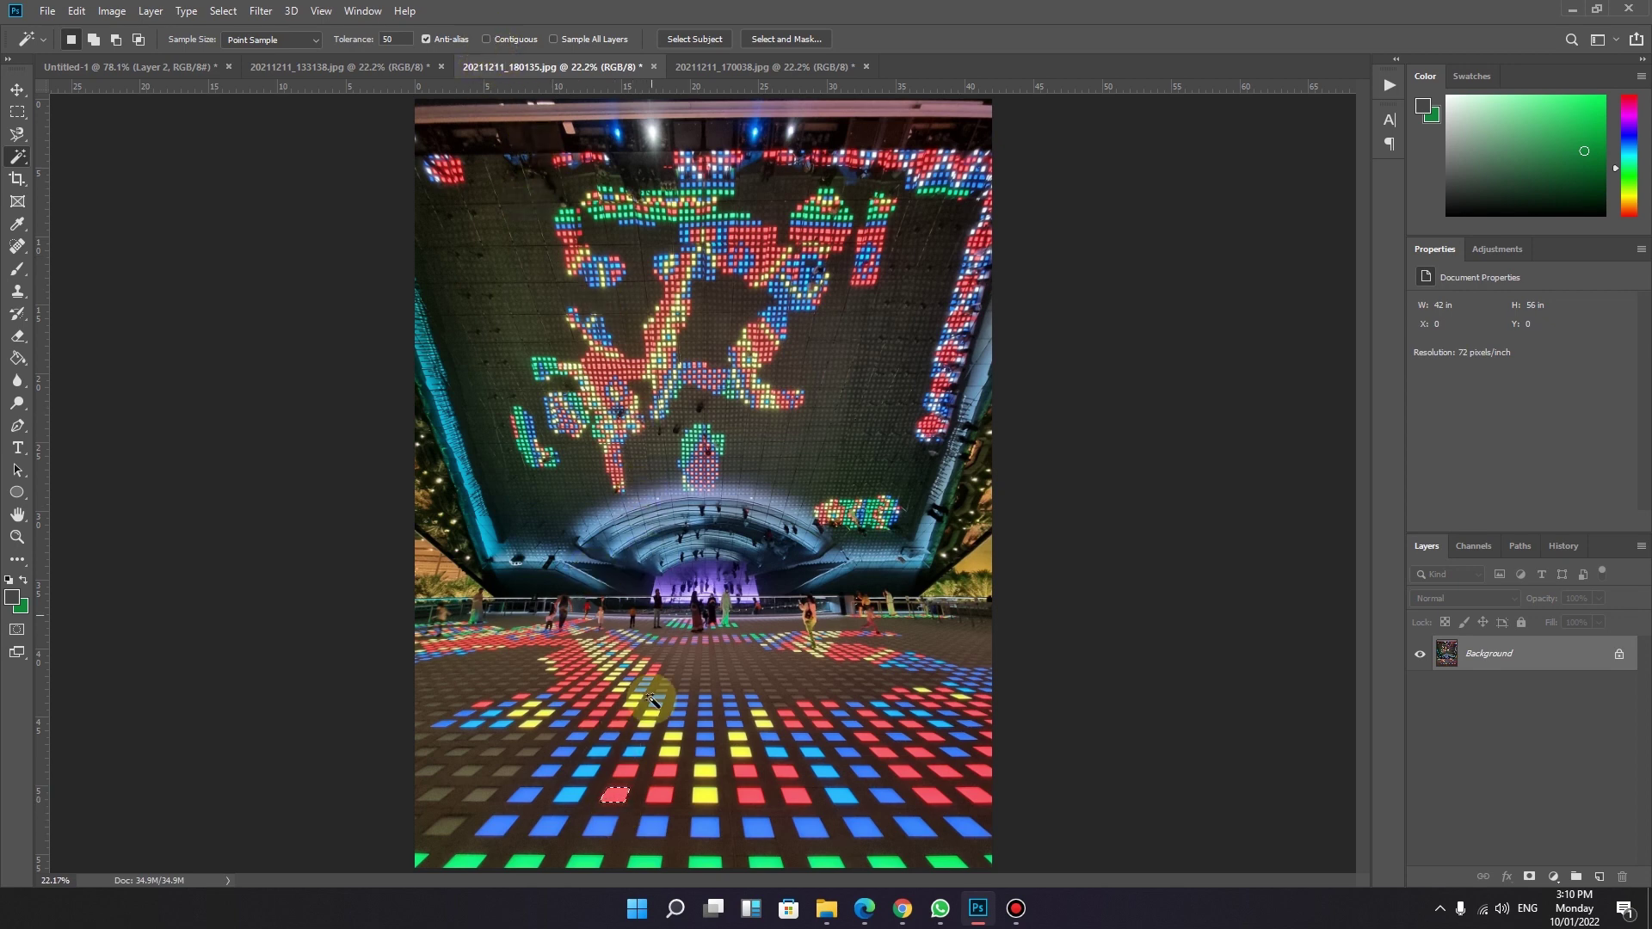
- Select the red tiles across 20211211_180135.jpg with the Magic Wand, and reselect them with the Tolerance set to 90
{"action": "left_click", "coordinate": [660, 806]}
{"action": "left_click", "coordinate": [660, 795]}
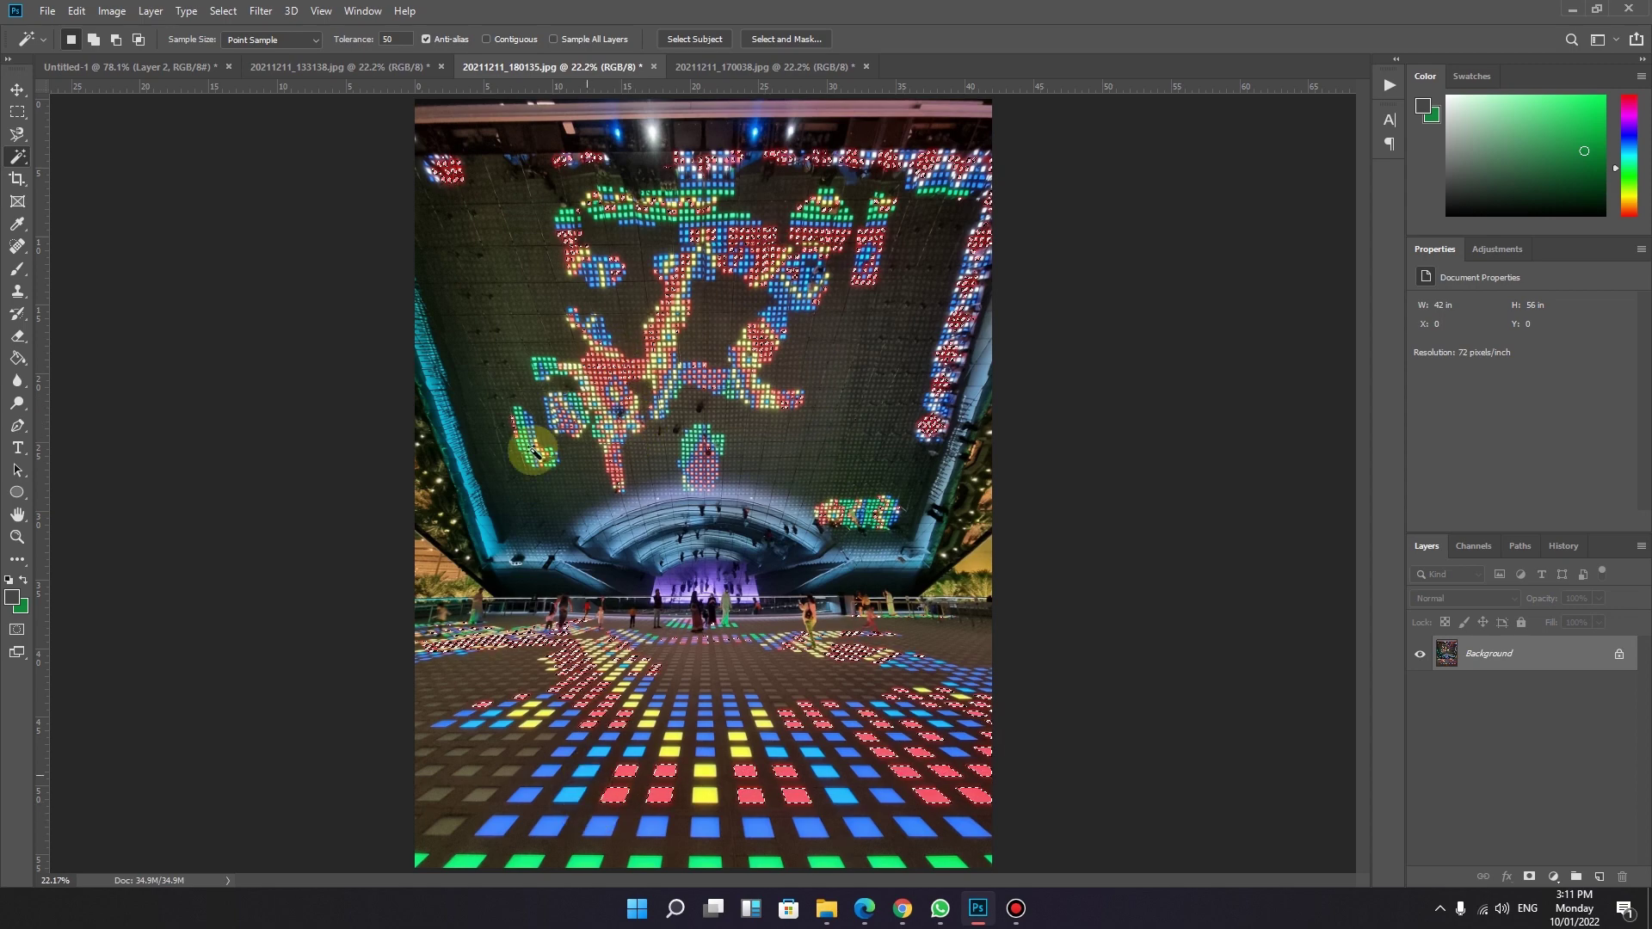
{"action": "left_click_drag", "start_coordinate": [396, 39], "coordinate": [379, 43]}
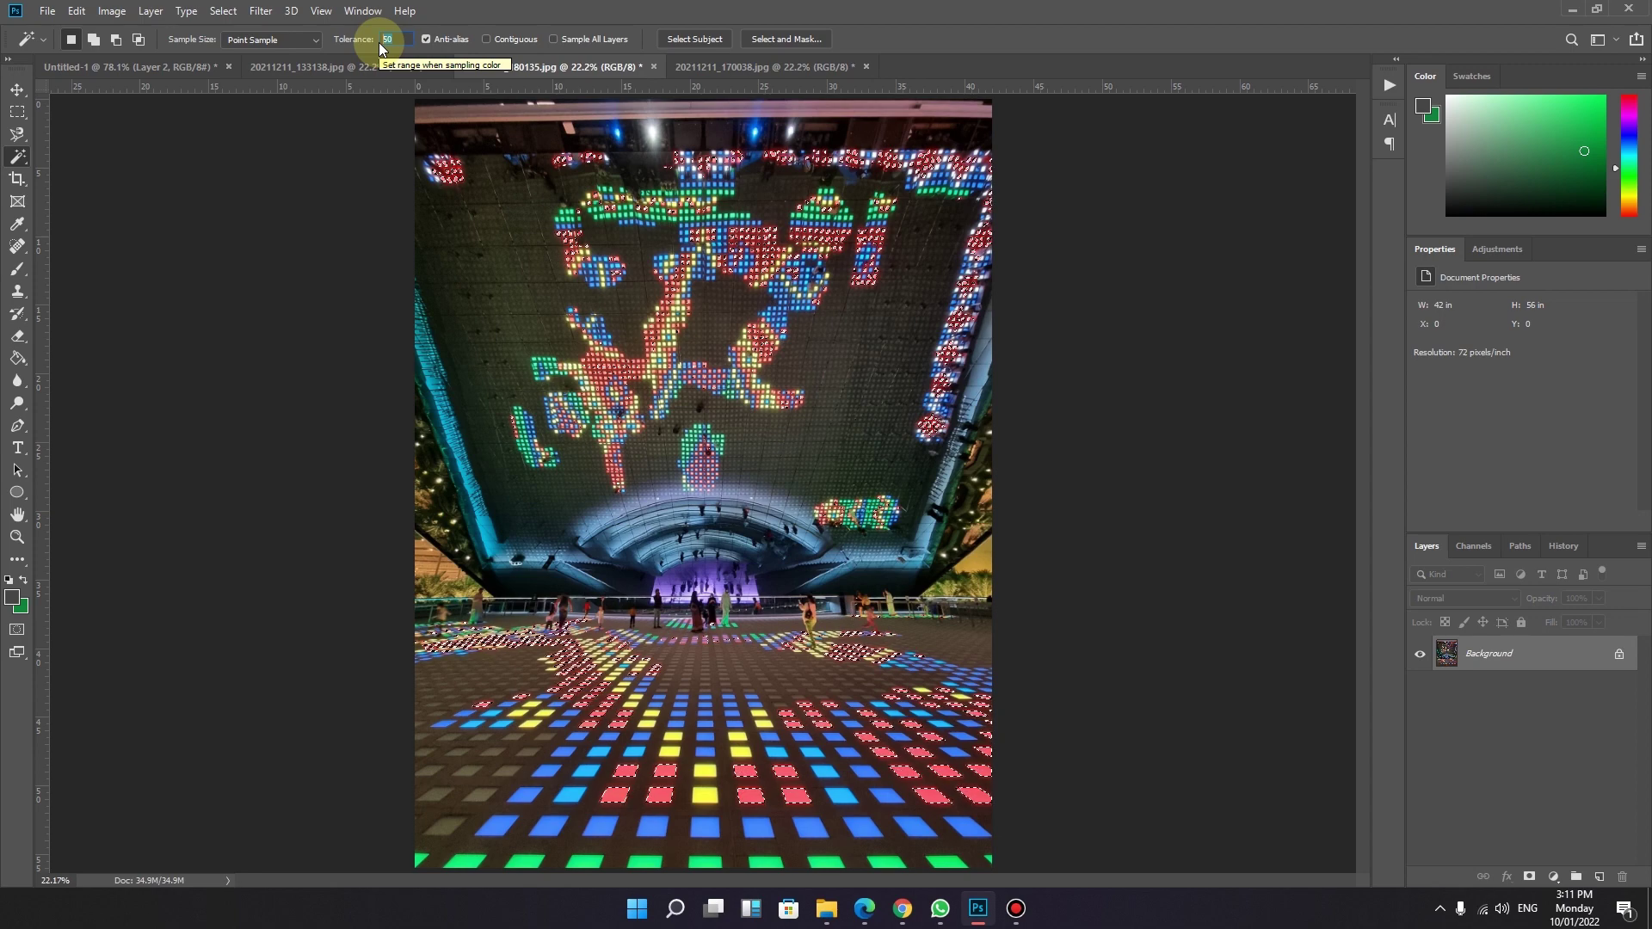
{"action": "type", "text": "90"}
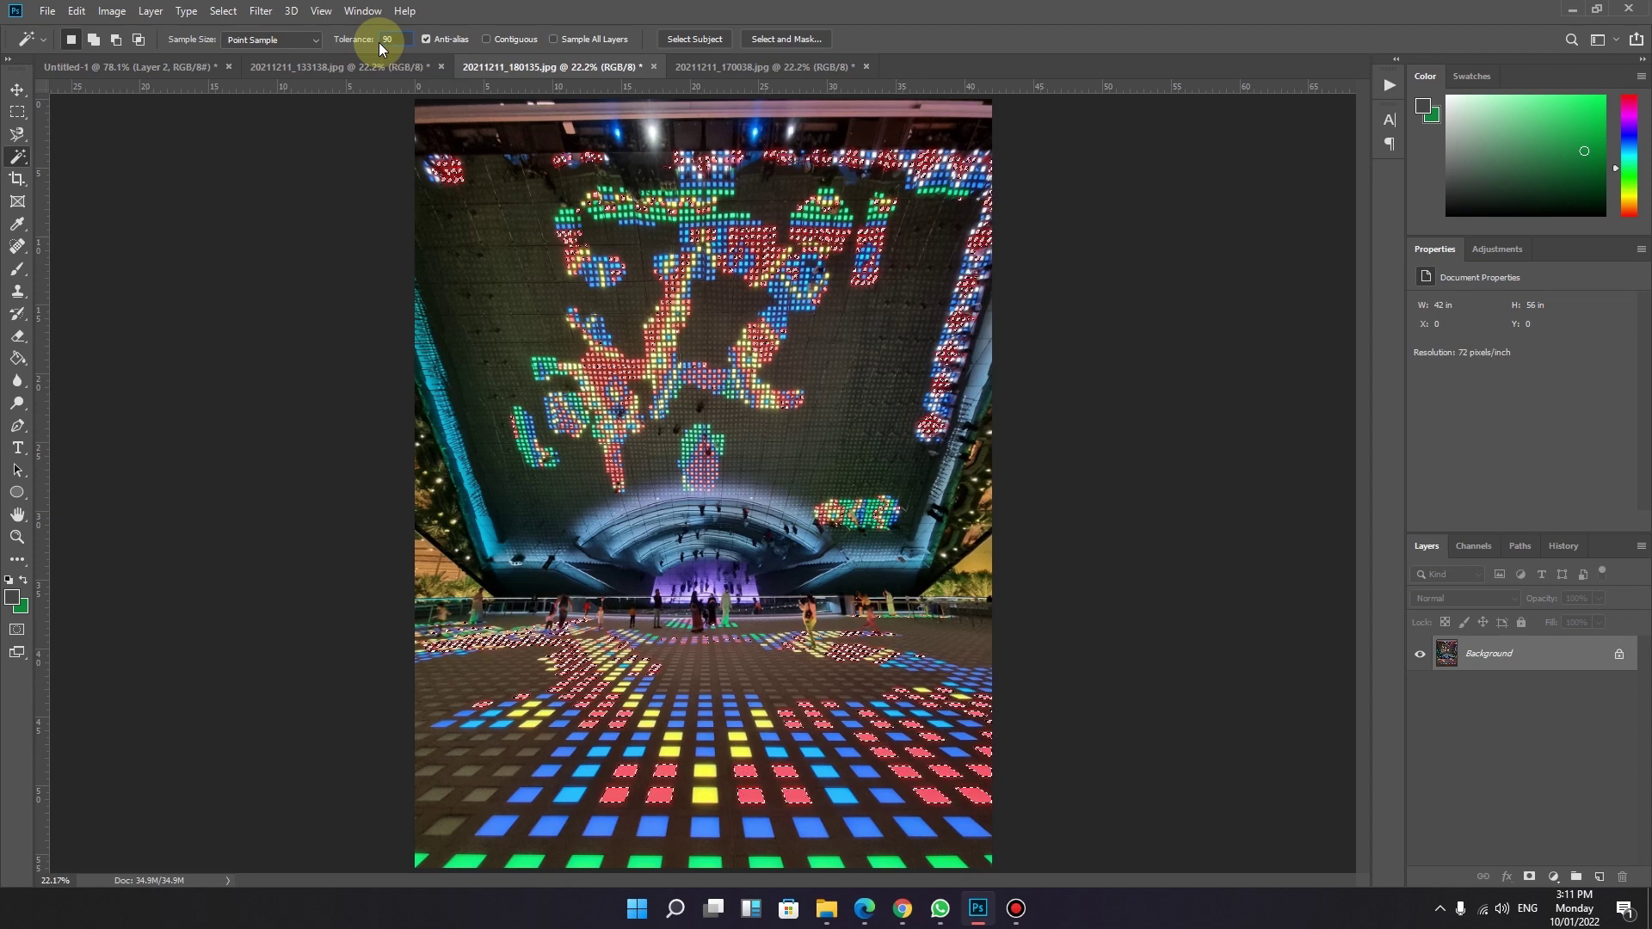
{"action": "left_click", "coordinate": [616, 794]}
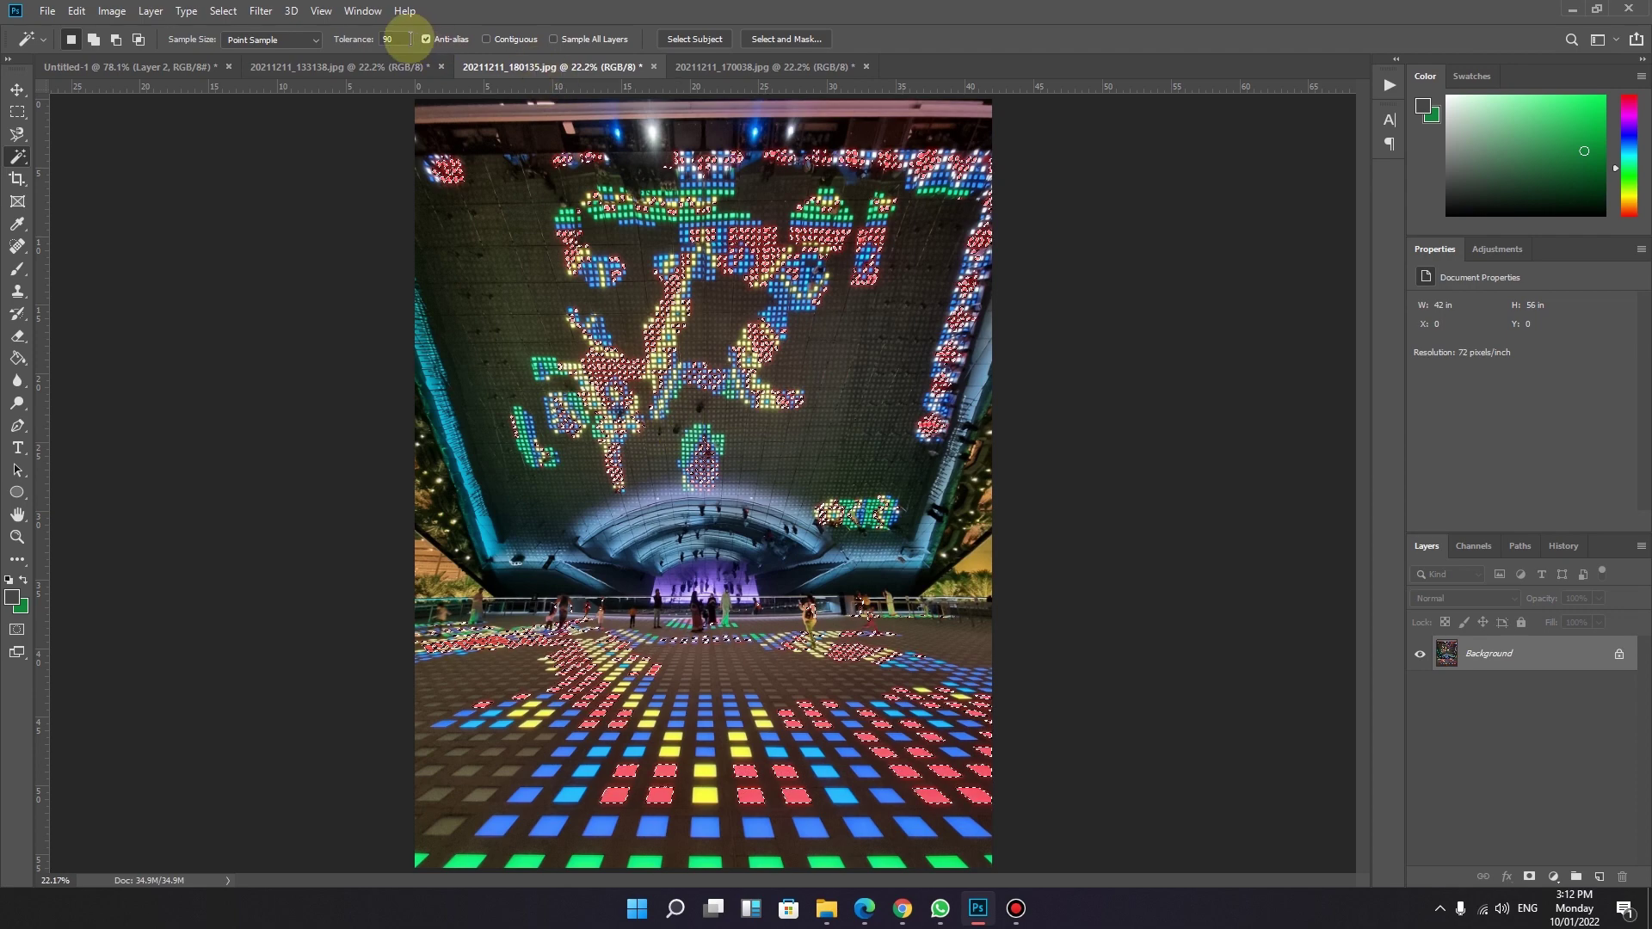
- Set the Magic Wand's Tolerance to 10 and reselect the red floor tiles
{"action": "left_click", "coordinate": [352, 44]}
{"action": "type", "text": "10"}
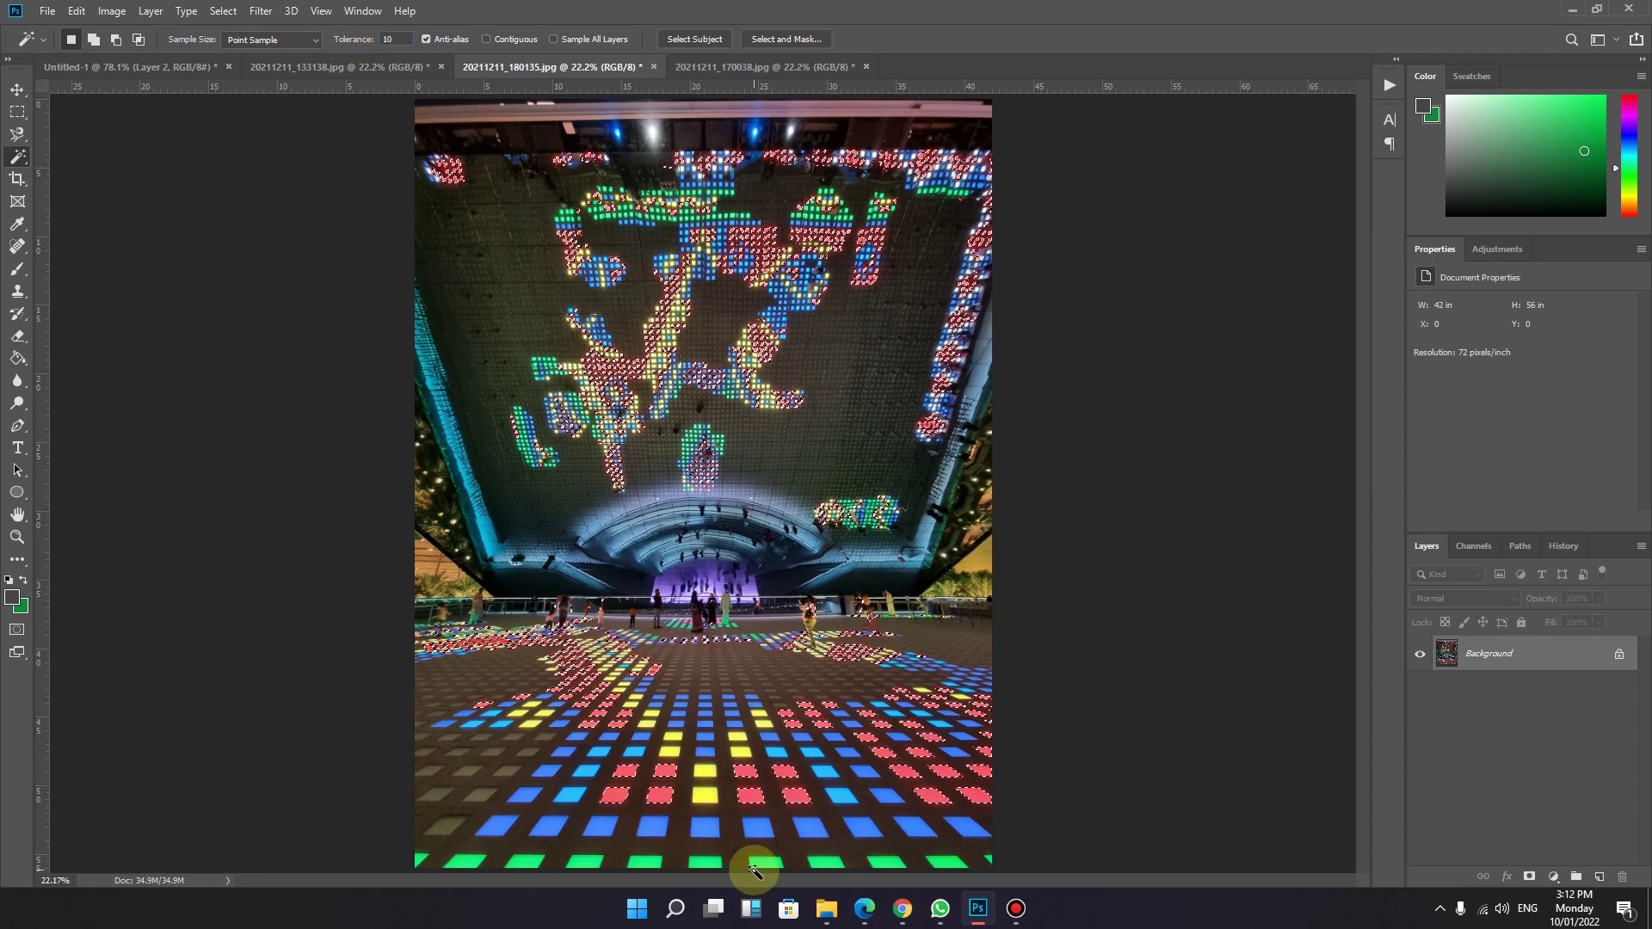
{"action": "left_click", "coordinate": [614, 803]}
{"action": "left_click", "coordinate": [616, 803]}
{"action": "left_click", "coordinate": [941, 803]}
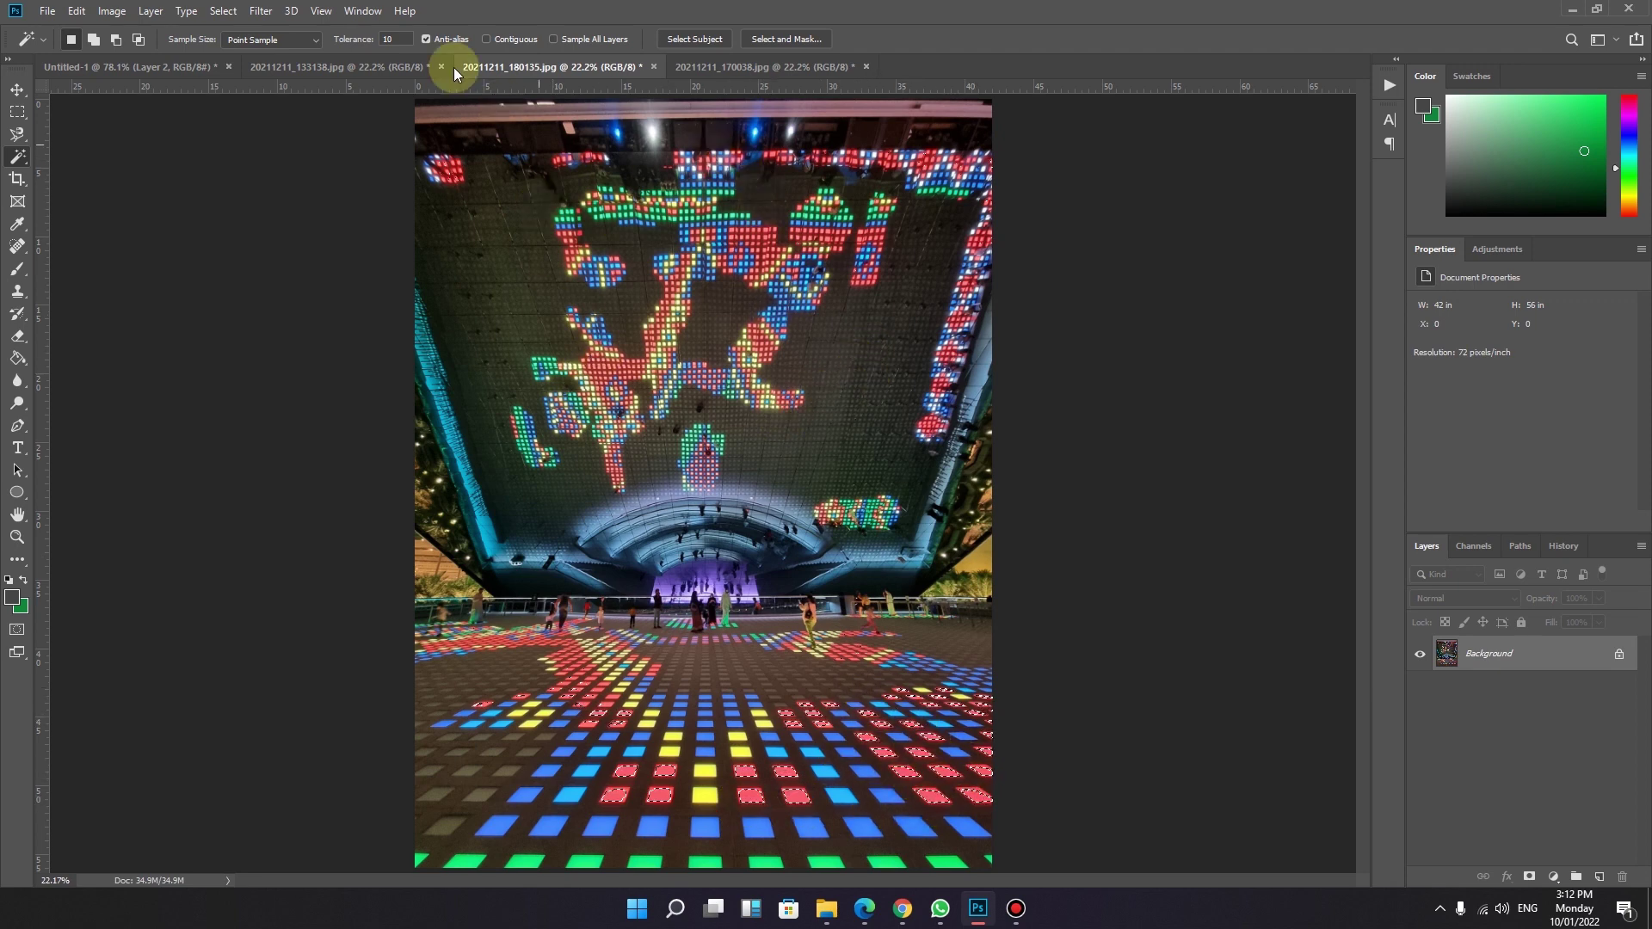
- Clear the existing selections in 20211211_170038.jpg and 20211211_133138.jpg with the Rectangular Marquee tool
{"action": "right_click", "coordinate": [22, 164]}
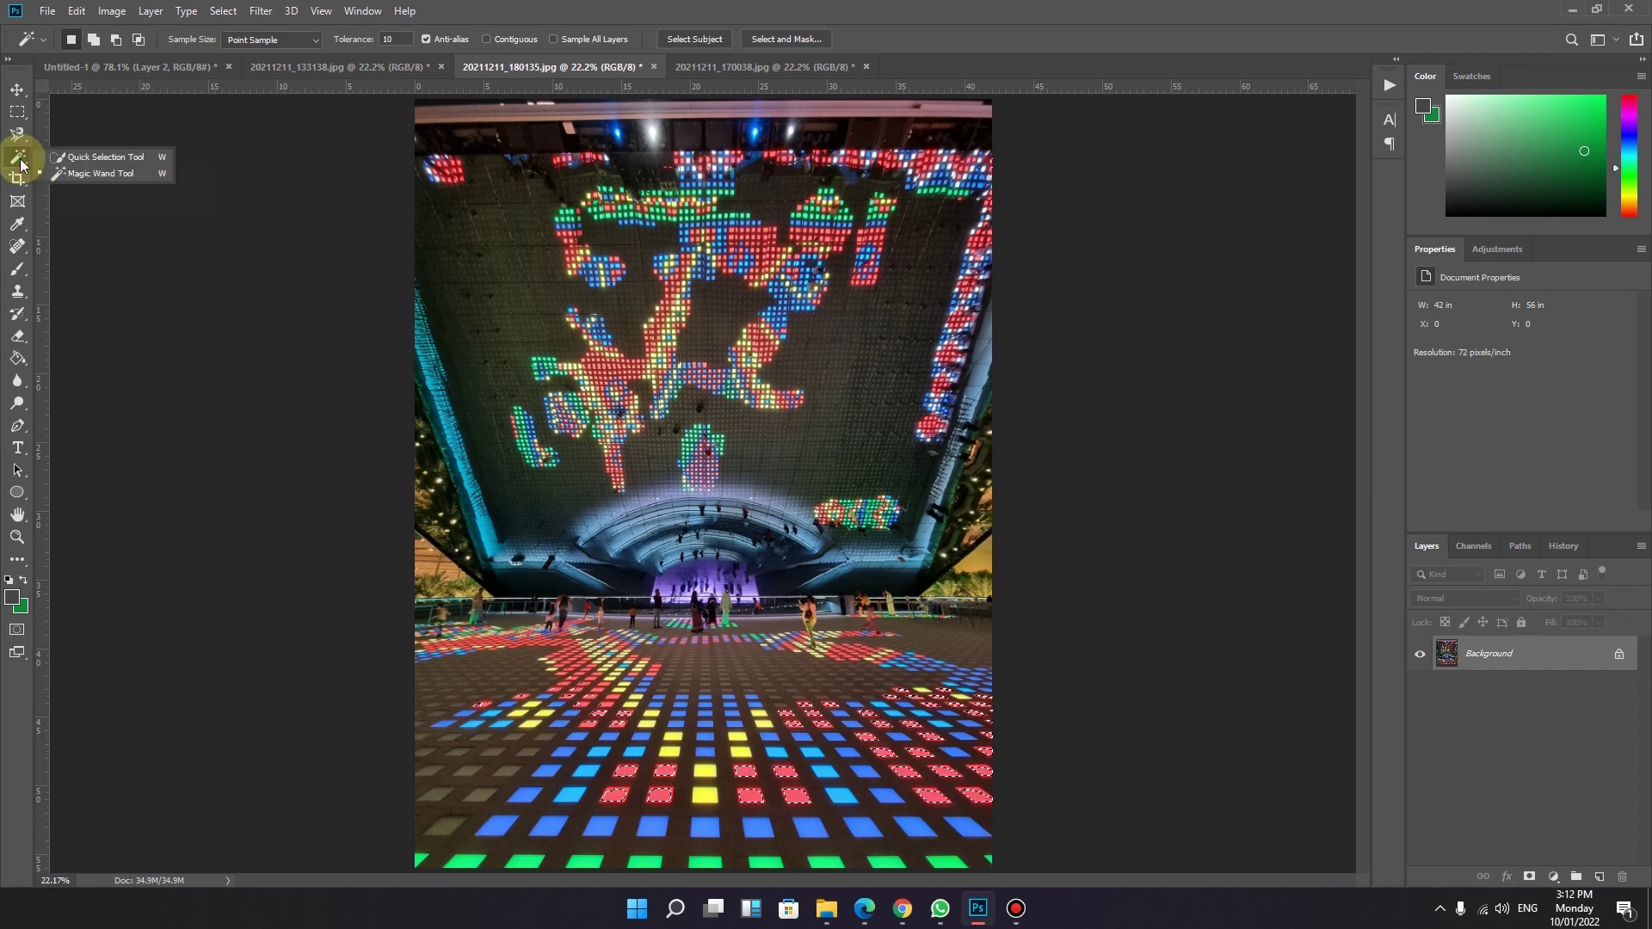
{"action": "left_click", "coordinate": [299, 71]}
{"action": "left_click", "coordinate": [555, 71]}
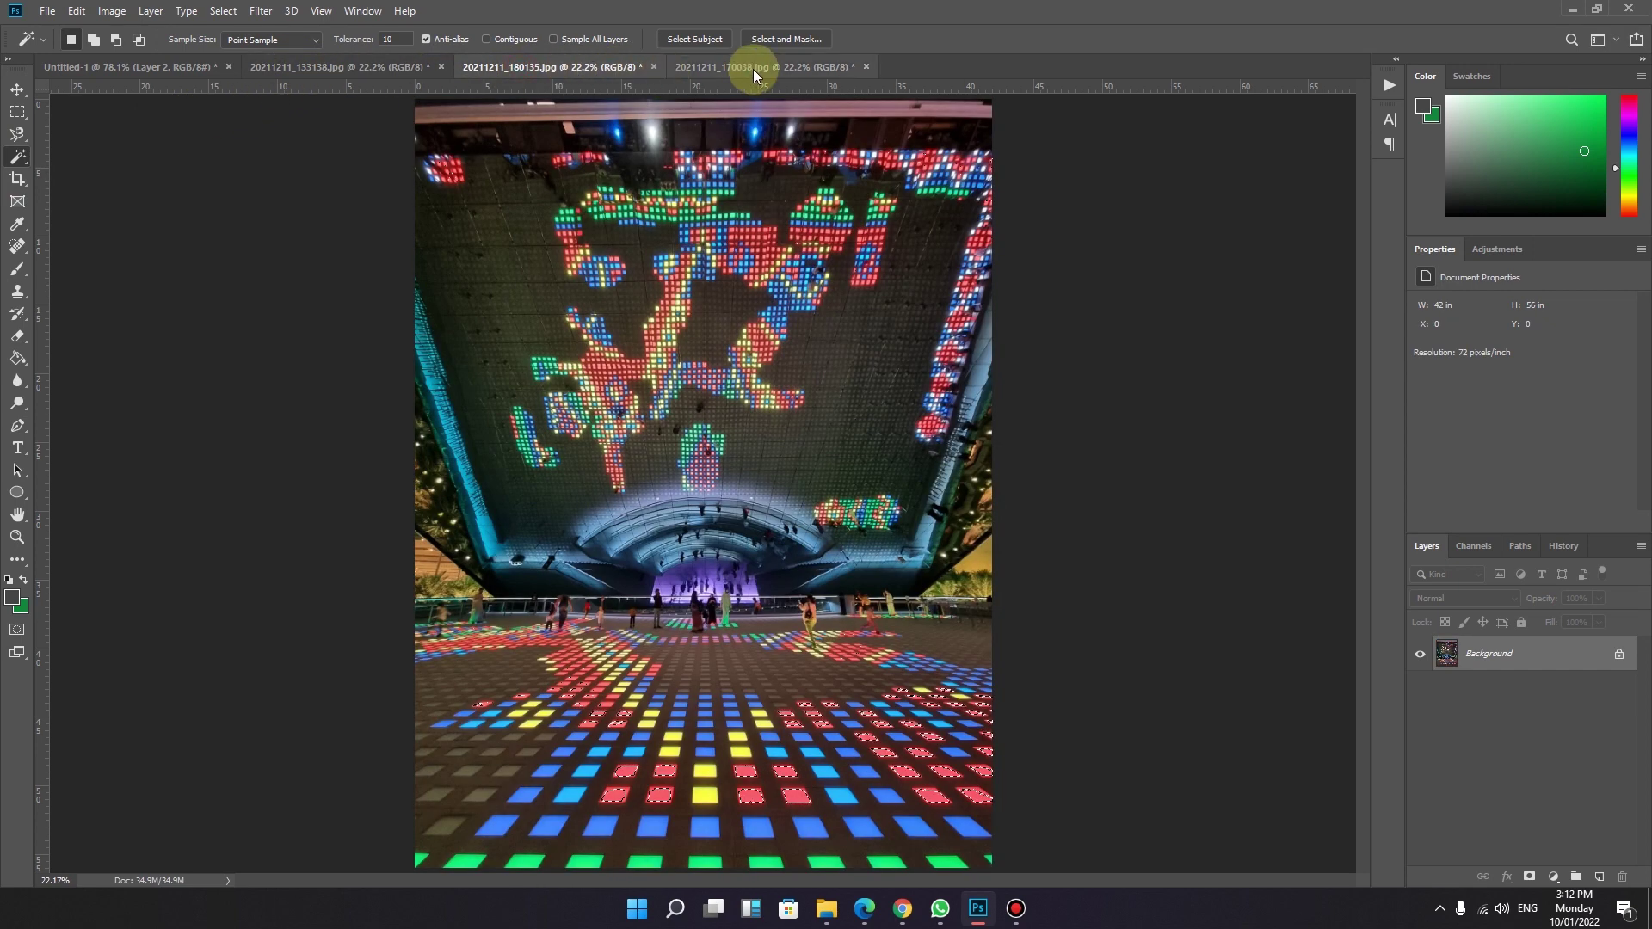
{"action": "left_click", "coordinate": [756, 69]}
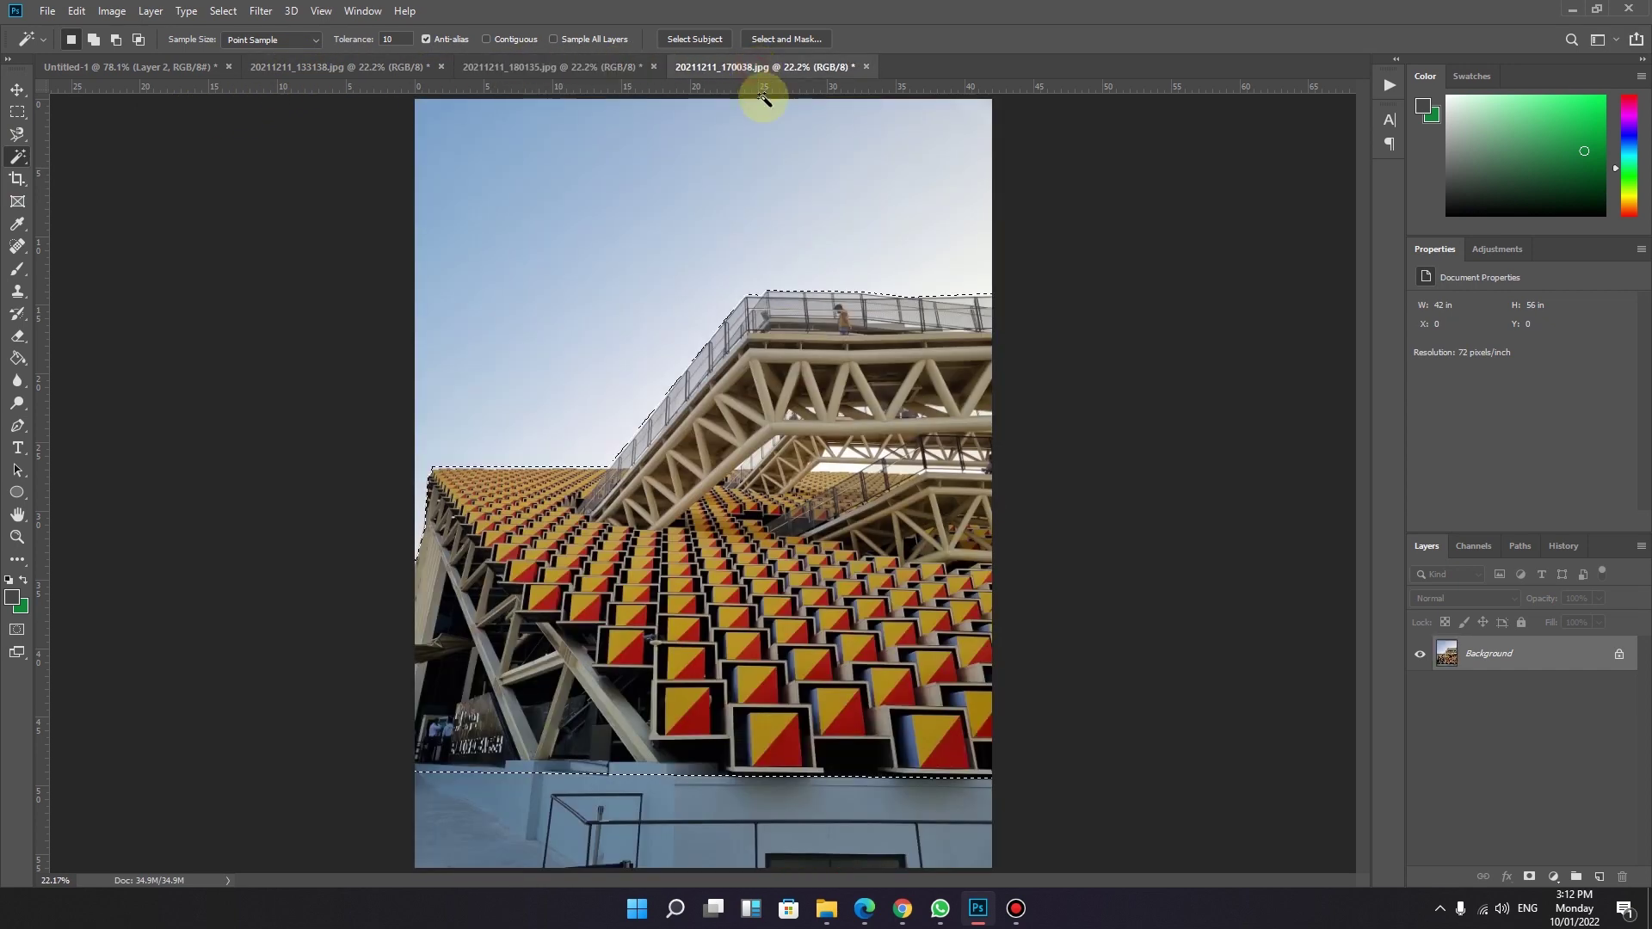
{"action": "left_click", "coordinate": [17, 111]}
{"action": "left_click", "coordinate": [511, 293]}
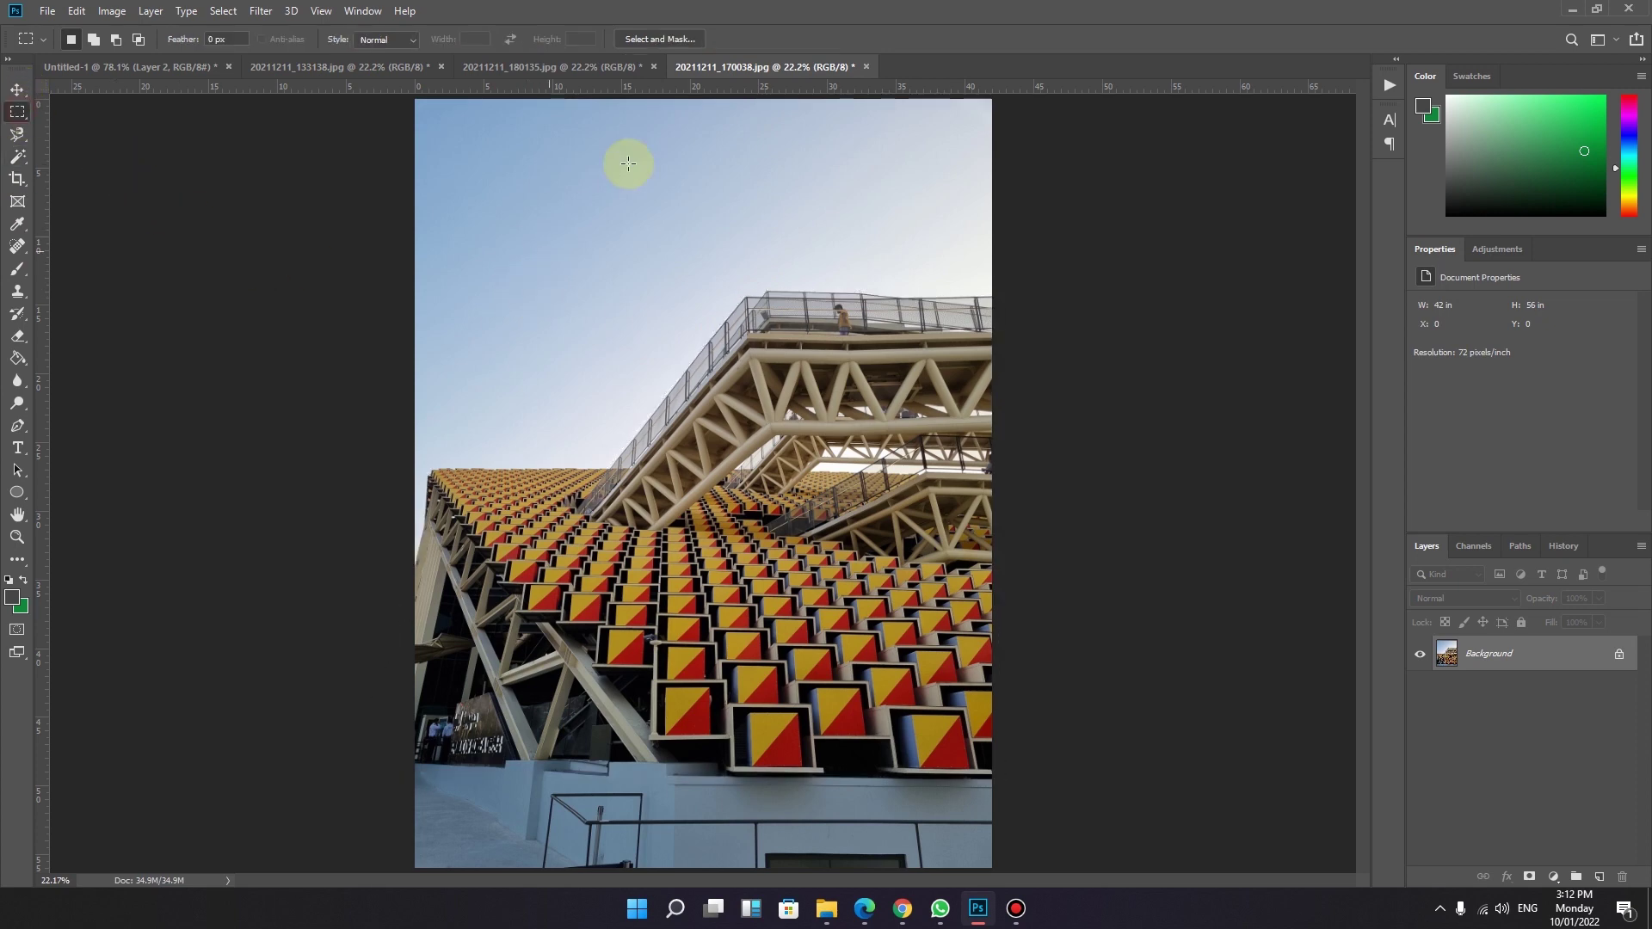
{"action": "left_click", "coordinate": [553, 67]}
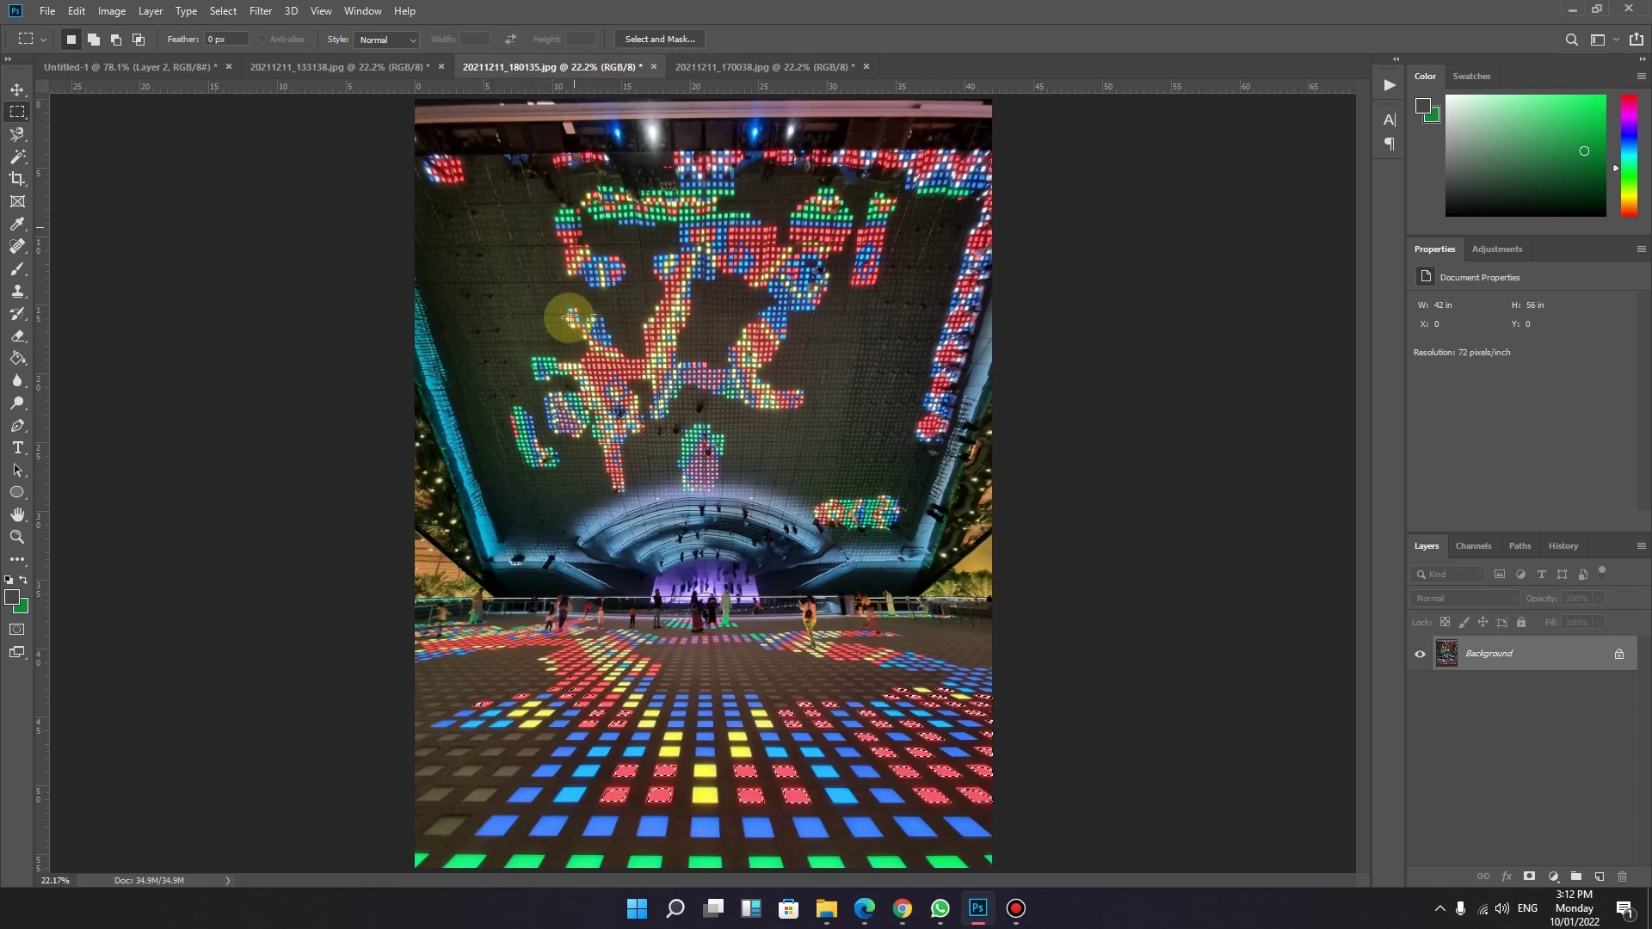
{"action": "left_click", "coordinate": [327, 68]}
{"action": "left_click", "coordinate": [106, 187]}
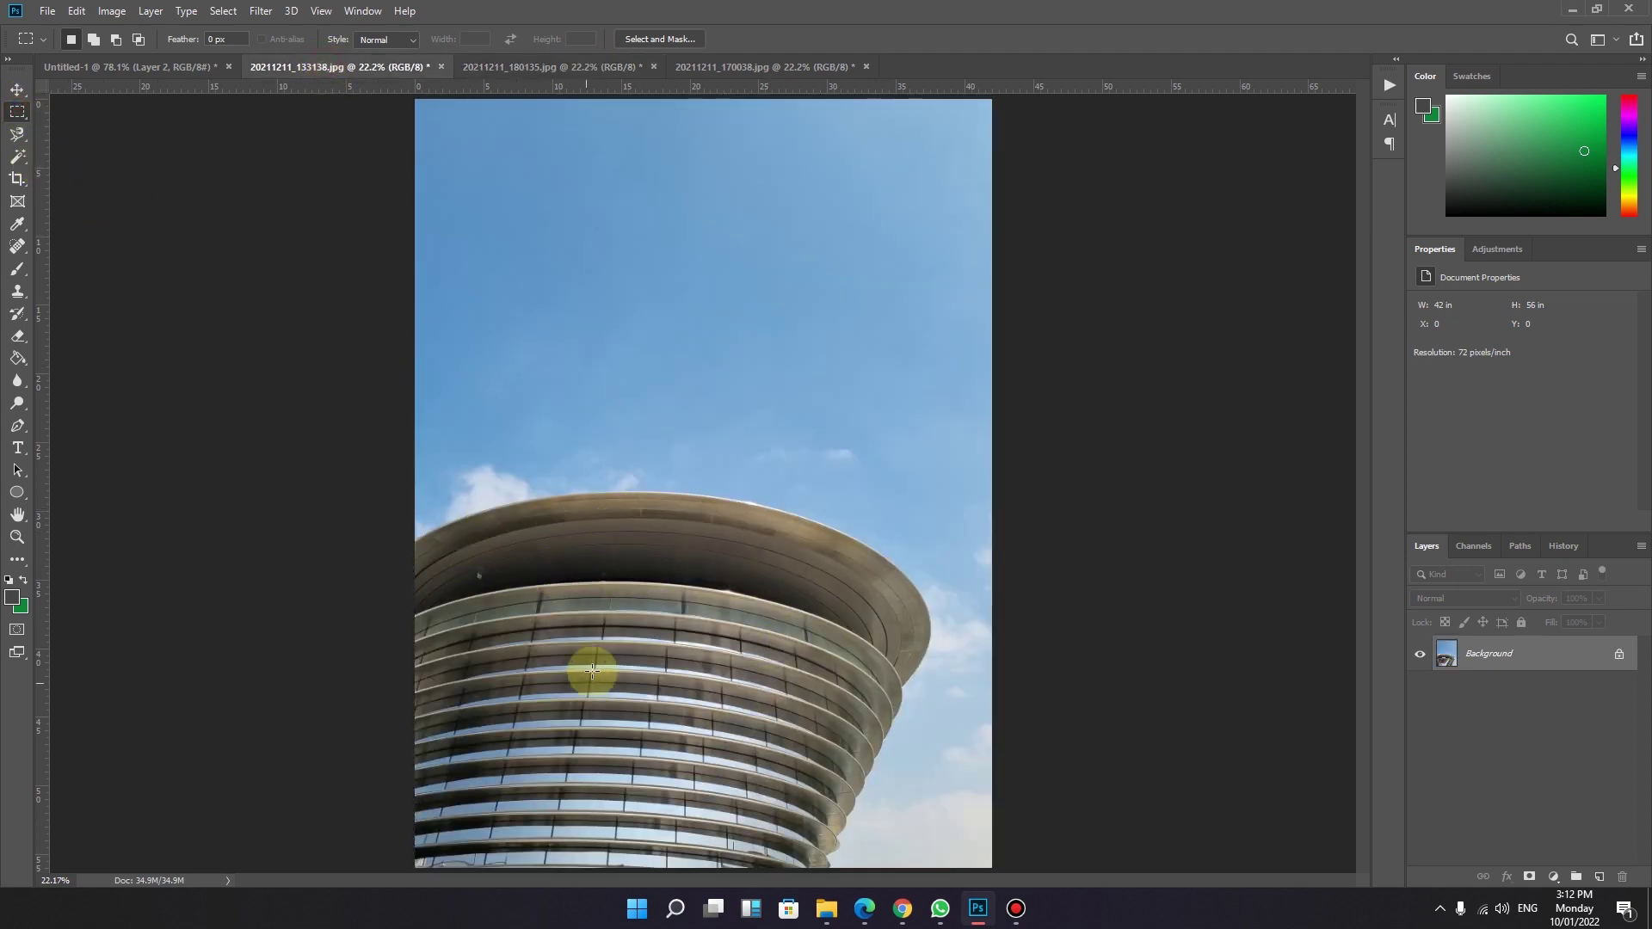
{"action": "left_click", "coordinate": [551, 67]}
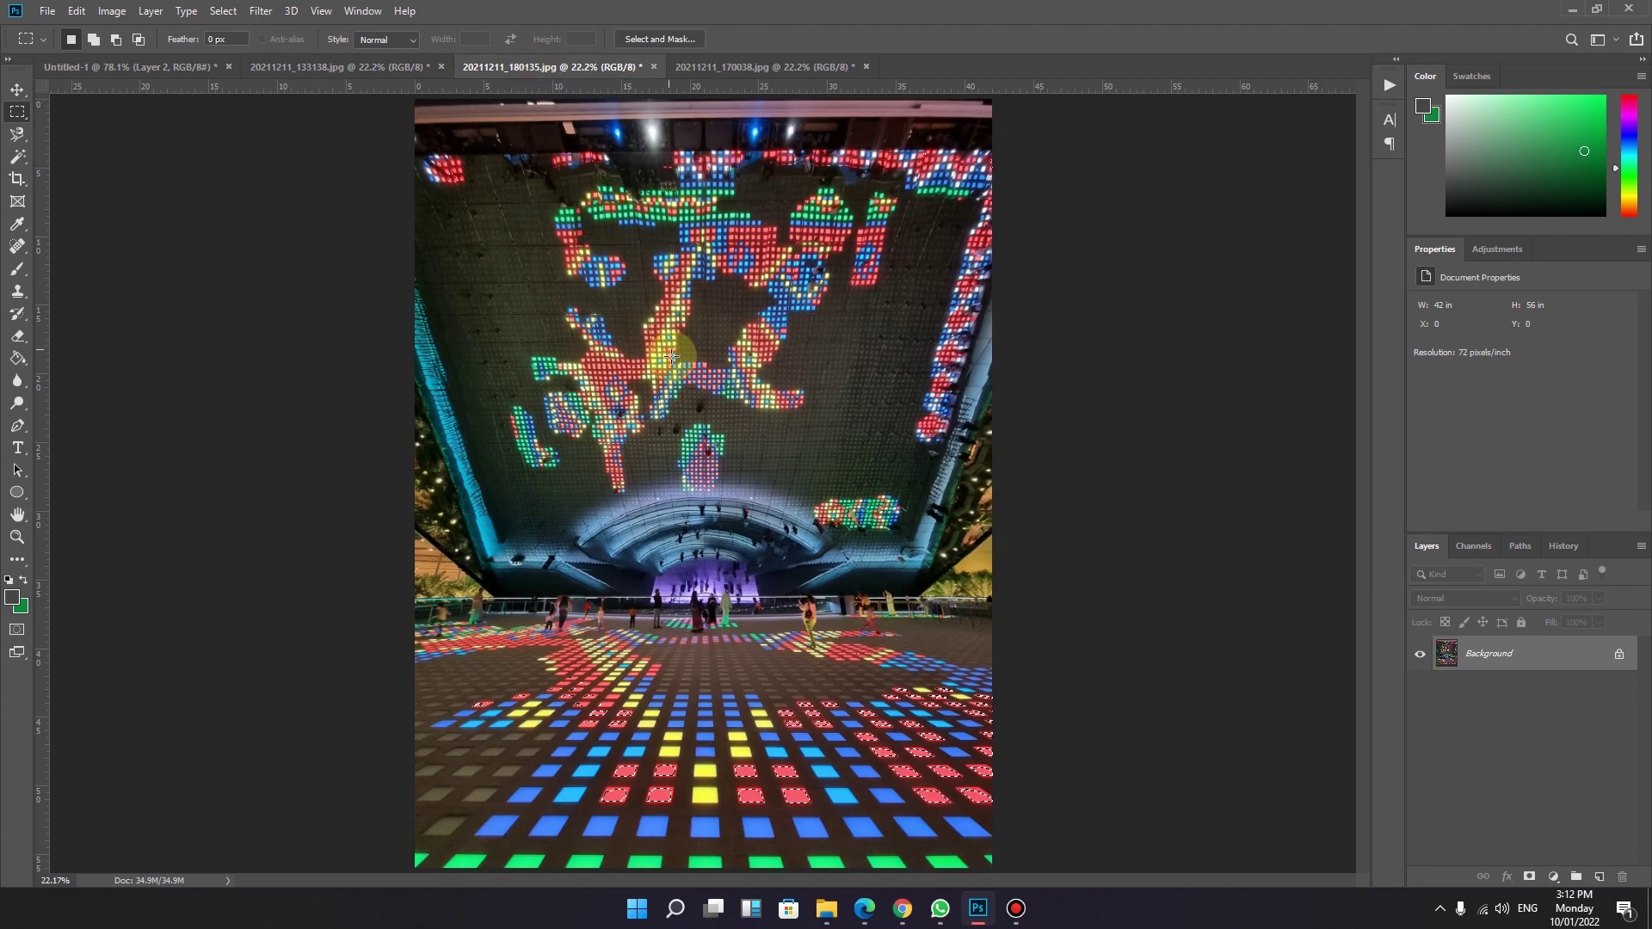
- Select the whole field of red and yellow boxes in 20211211_170038.jpg with the Quick Selection tool
{"action": "left_click", "coordinate": [752, 67]}
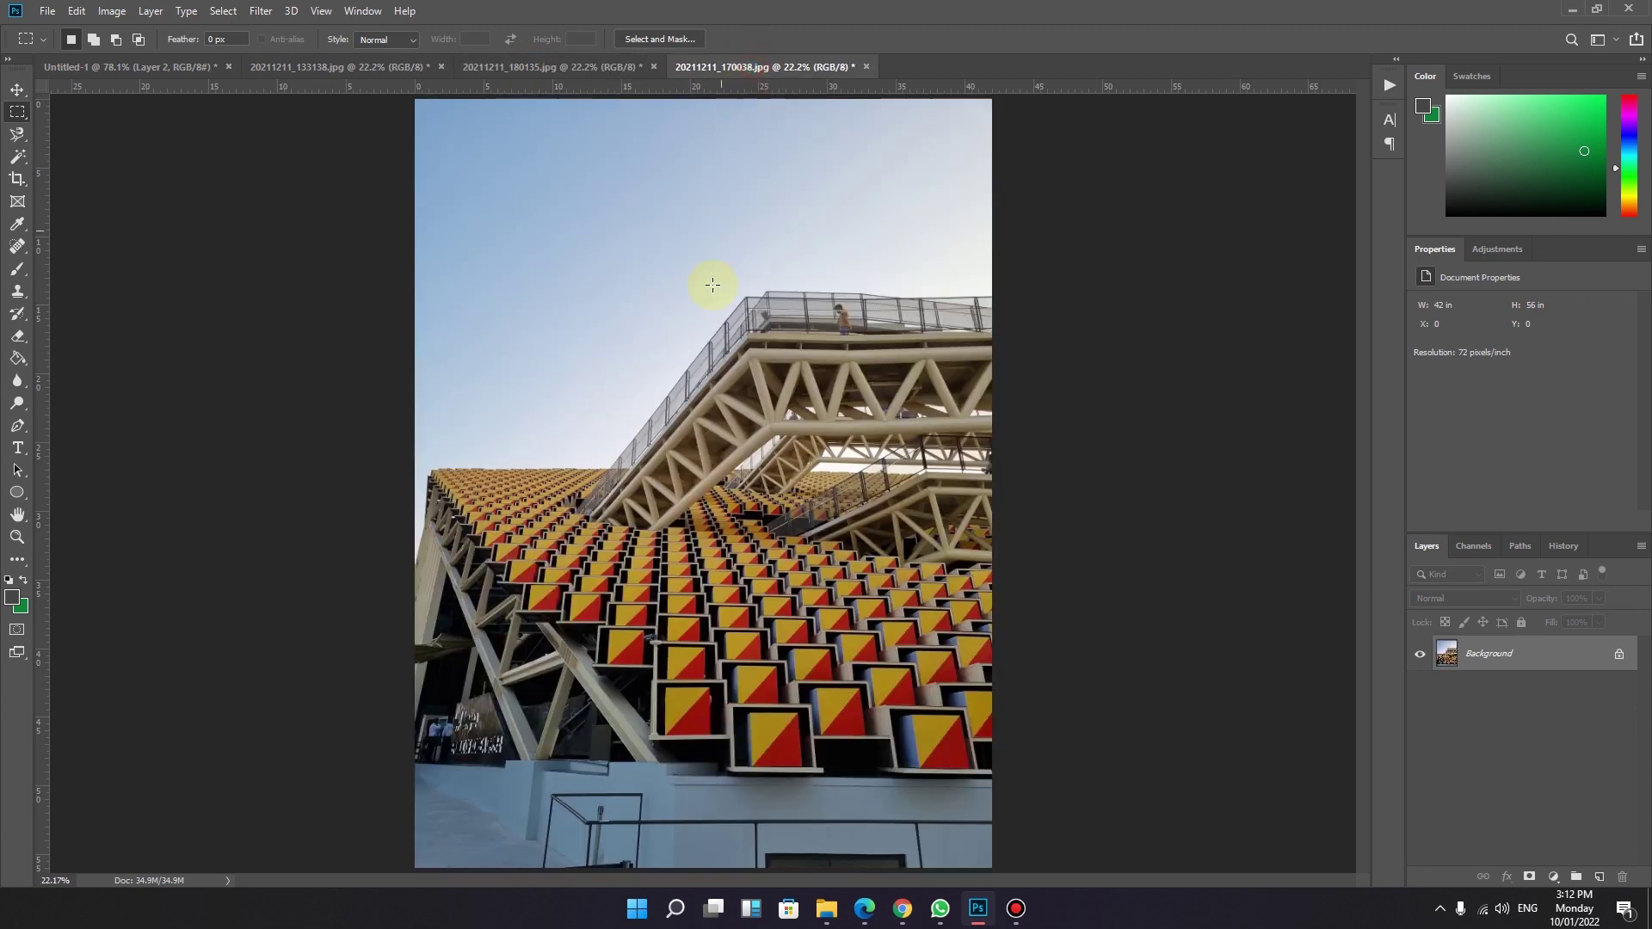
{"action": "left_click", "coordinate": [22, 153]}
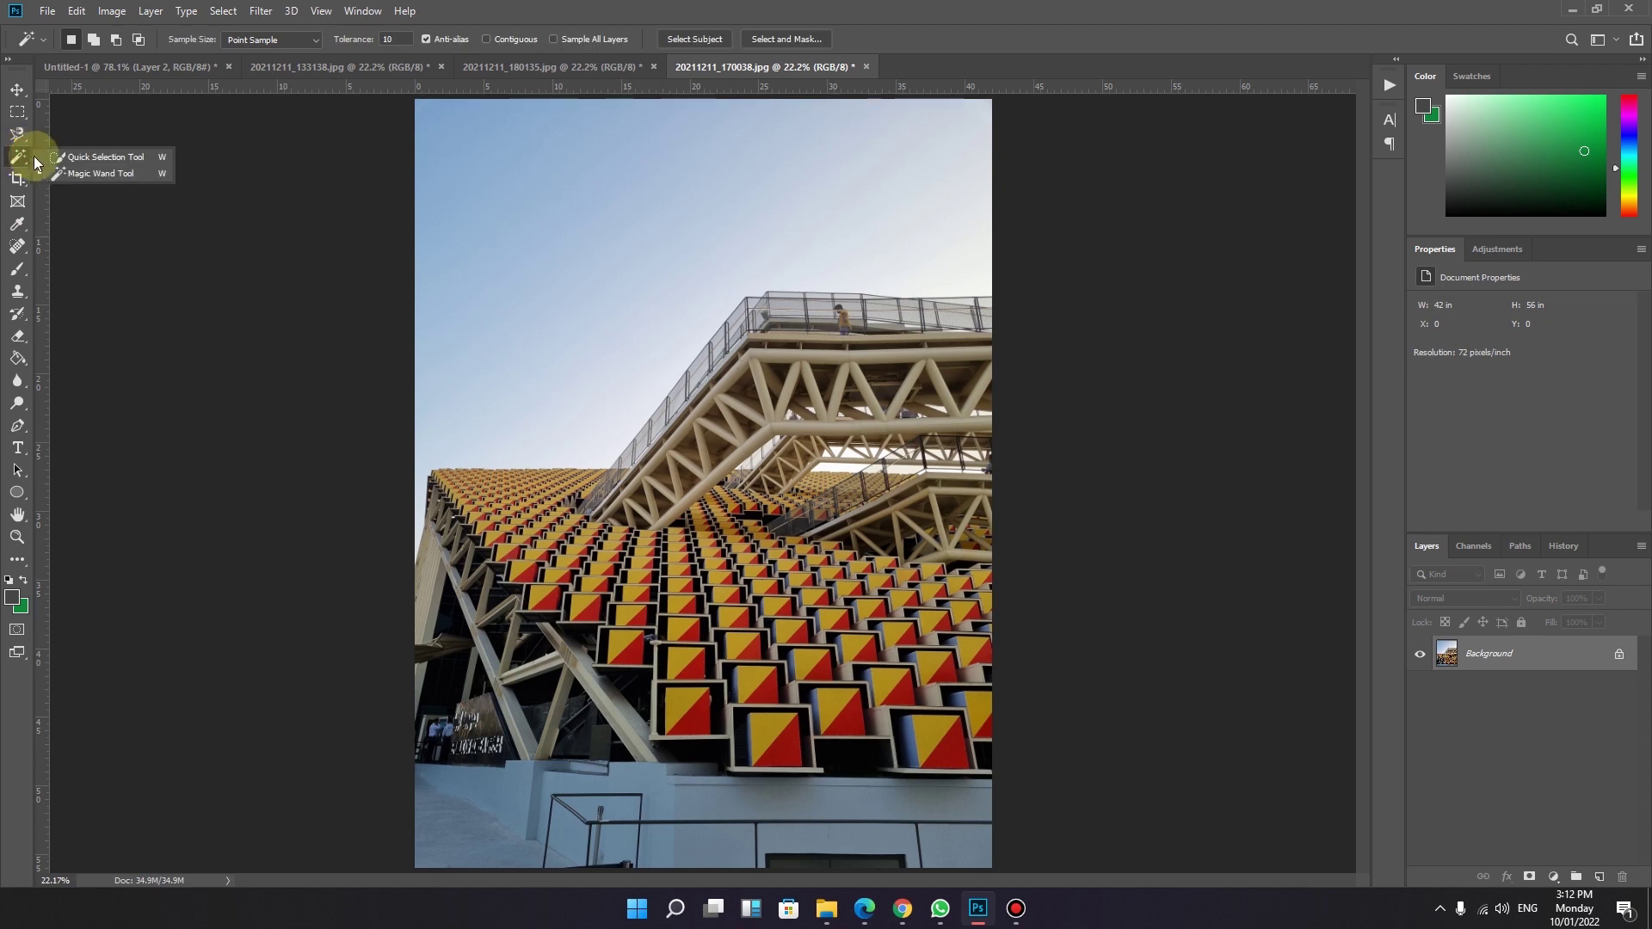
{"action": "left_click", "coordinate": [96, 159]}
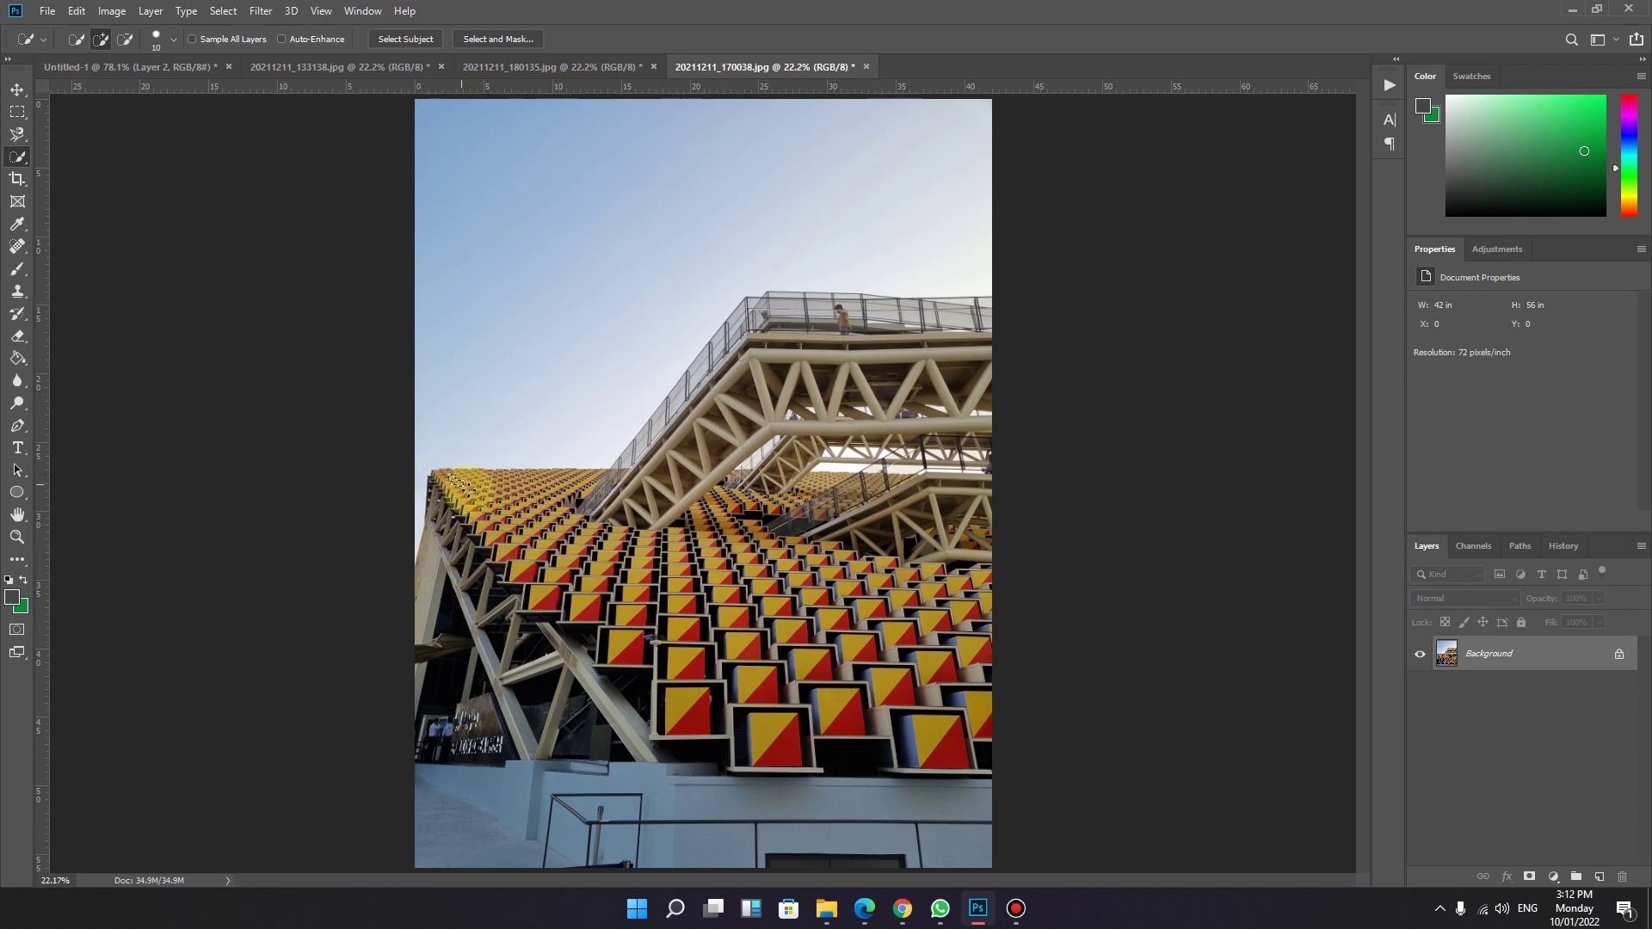
{"action": "left_click_drag", "start_coordinate": [509, 527], "coordinate": [526, 551]}
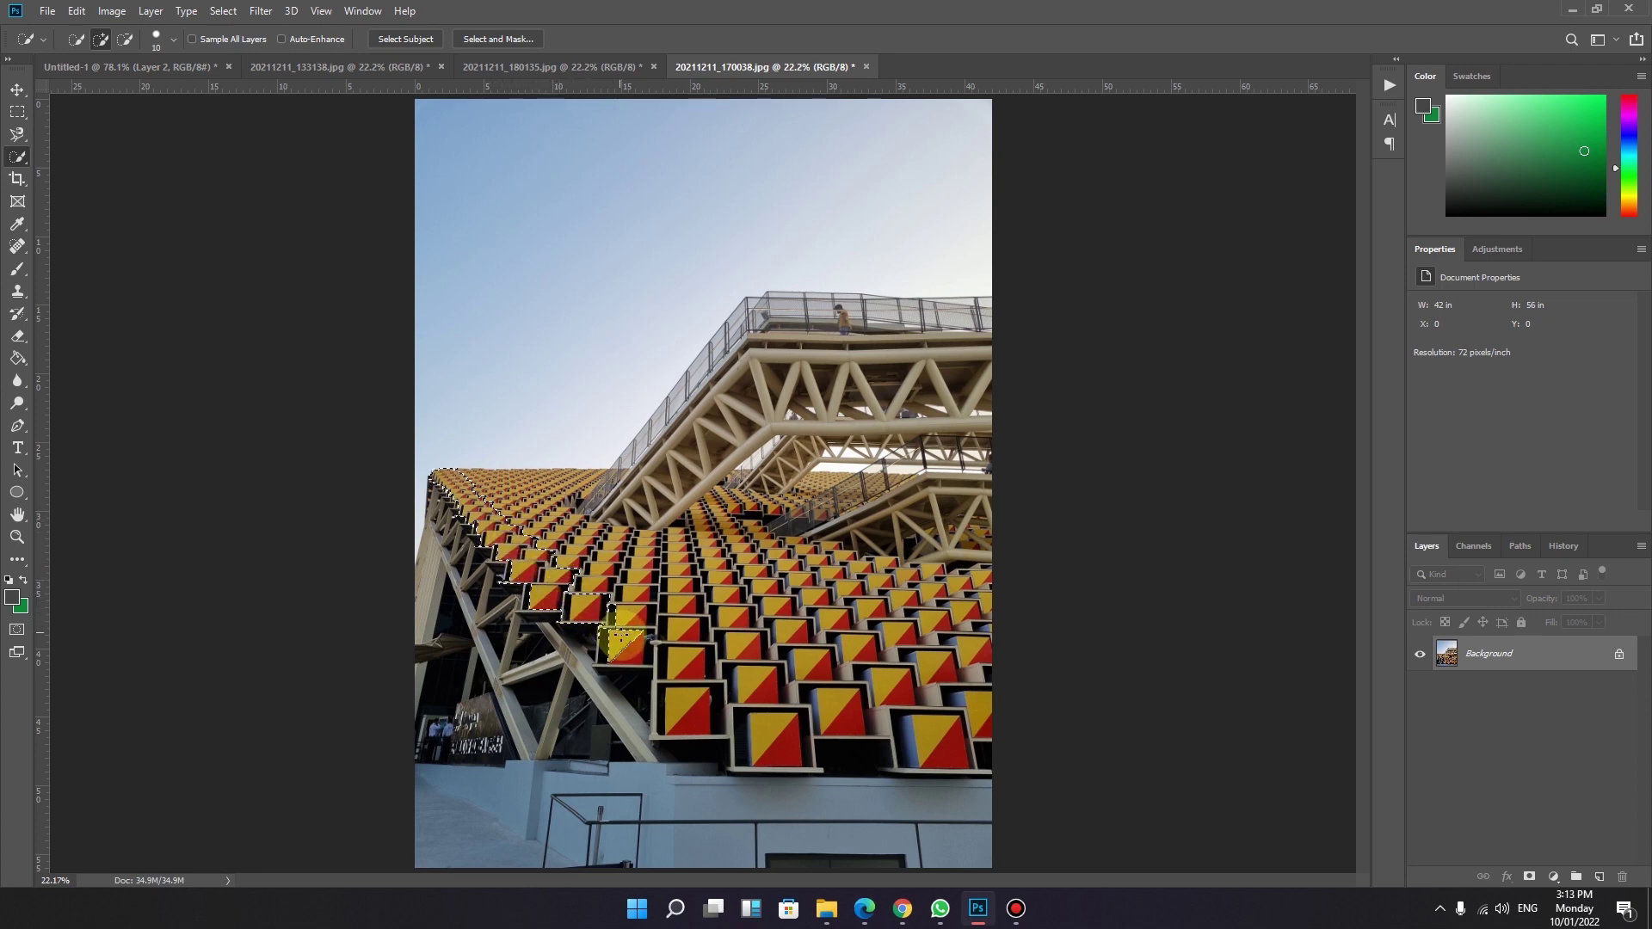
{"action": "mouse_move", "coordinate": [645, 660]}
{"action": "left_mouse_down"}
{"action": "mouse_move", "coordinate": [736, 734]}
{"action": "mouse_move", "coordinate": [878, 748]}
{"action": "mouse_move", "coordinate": [979, 713]}
{"action": "mouse_move", "coordinate": [975, 656]}
{"action": "left_mouse_up"}
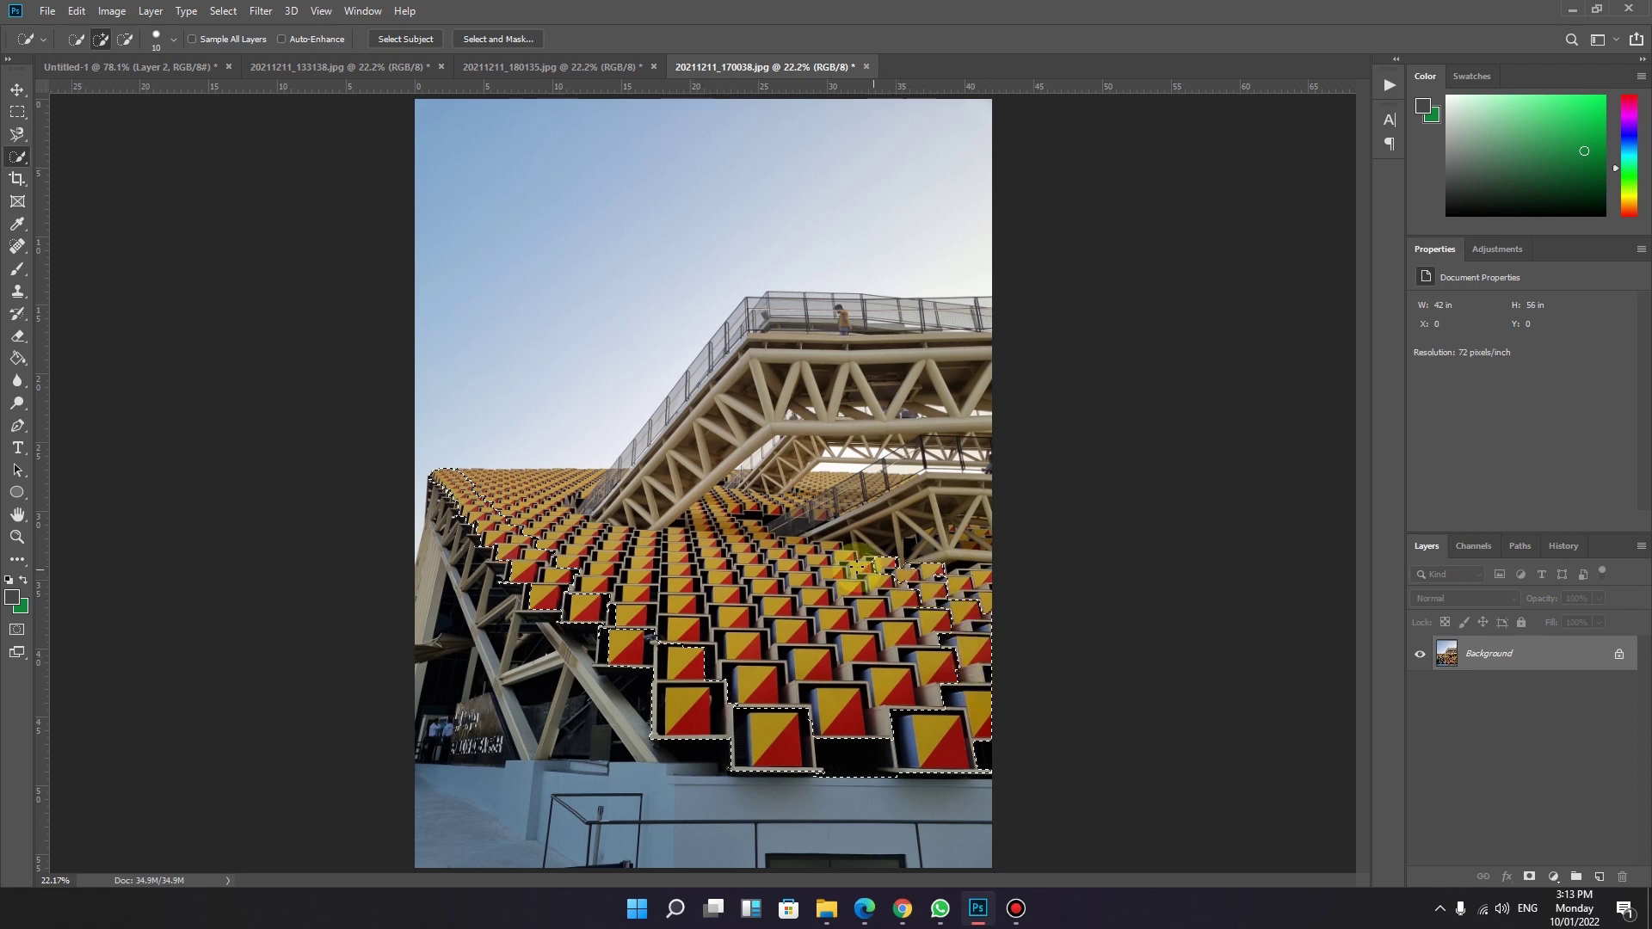
{"action": "left_click_drag", "start_coordinate": [800, 550], "coordinate": [628, 478]}
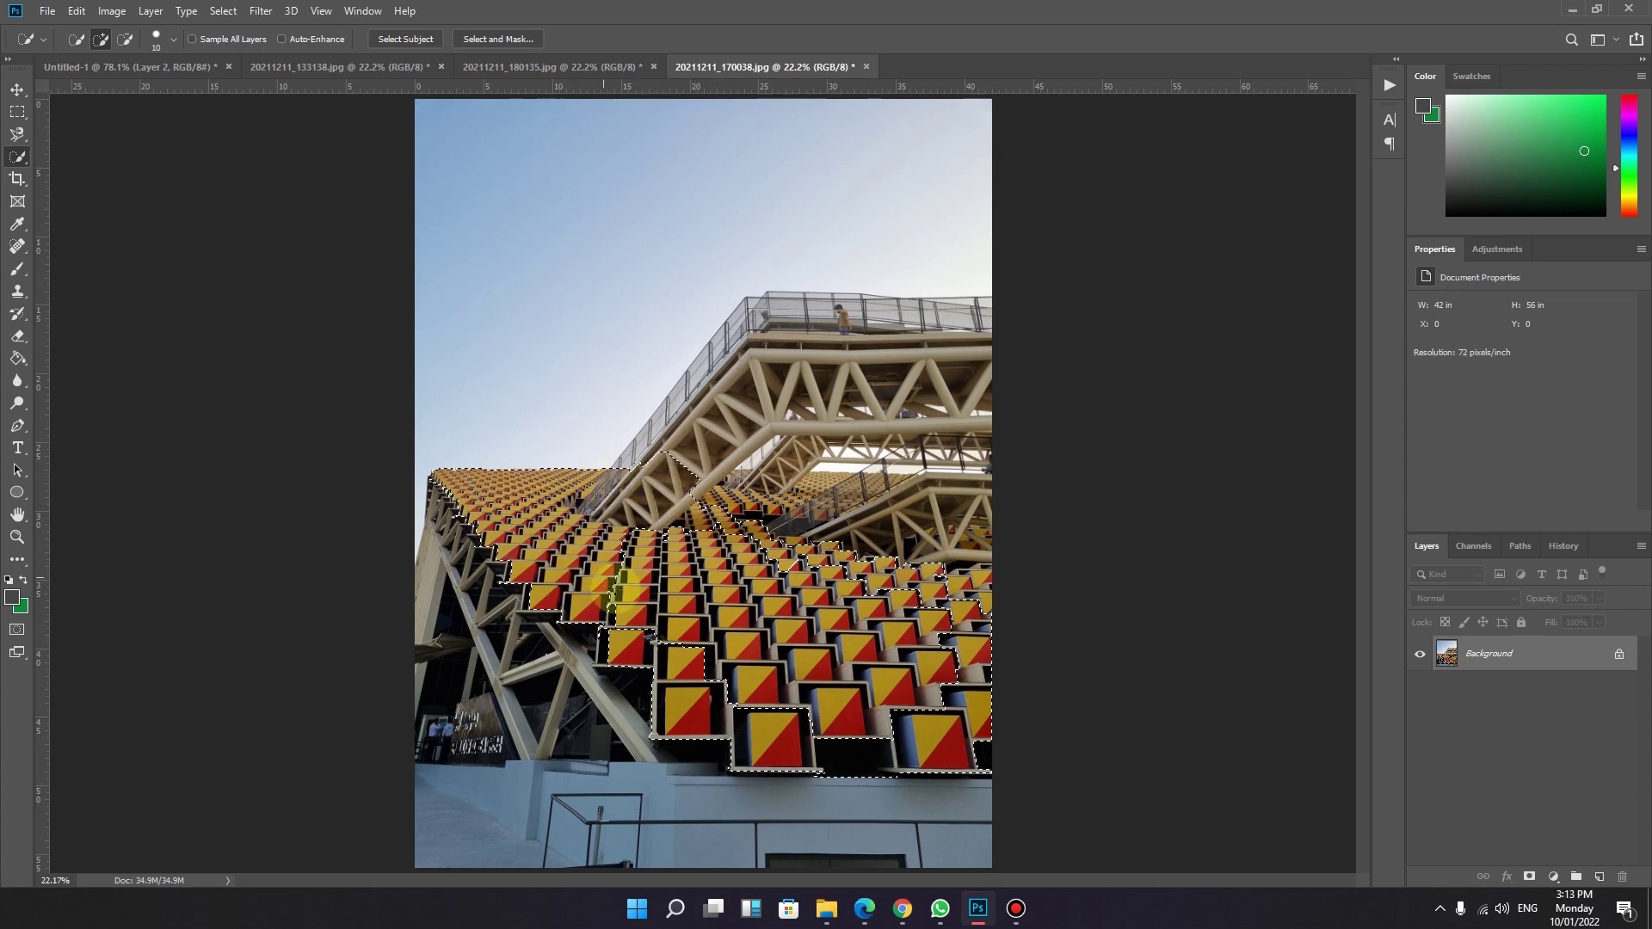
{"action": "mouse_move", "coordinate": [721, 651]}
{"action": "left_mouse_down"}
{"action": "mouse_move", "coordinate": [807, 697]}
{"action": "mouse_move", "coordinate": [886, 688]}
{"action": "mouse_move", "coordinate": [944, 641]}
{"action": "left_mouse_up"}
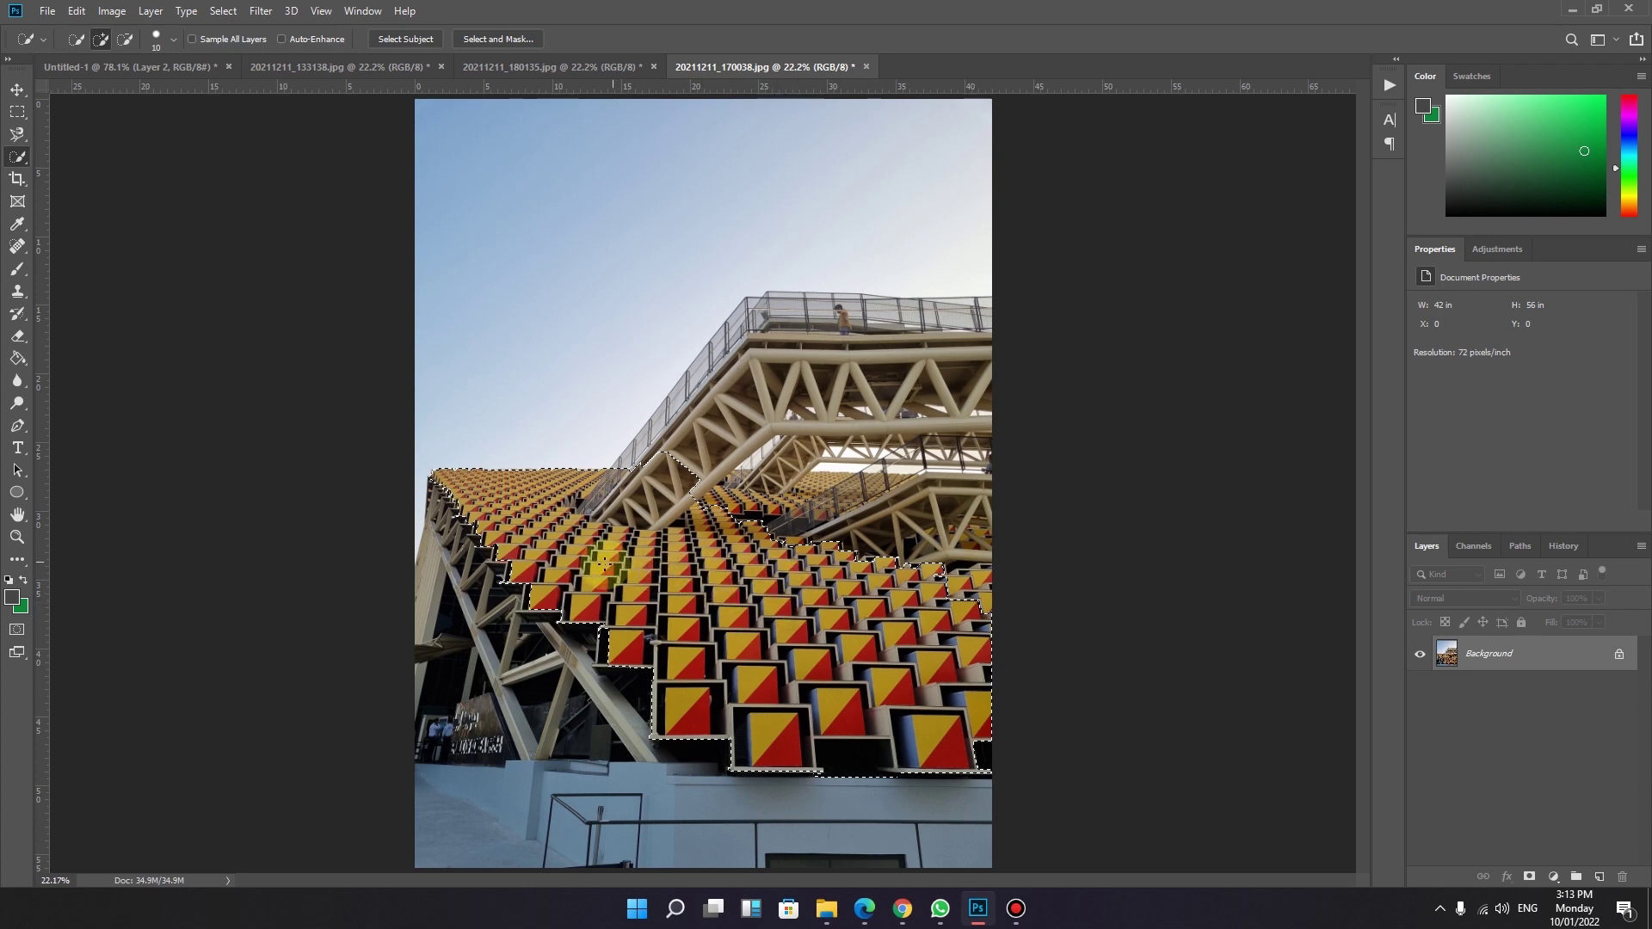
- Review the marquee, lasso and quick selection tool variants, and clear the selection around the boxes with the Rectangular Marquee tool
{"action": "left_click", "coordinate": [16, 115]}
{"action": "right_click", "coordinate": [18, 117]}
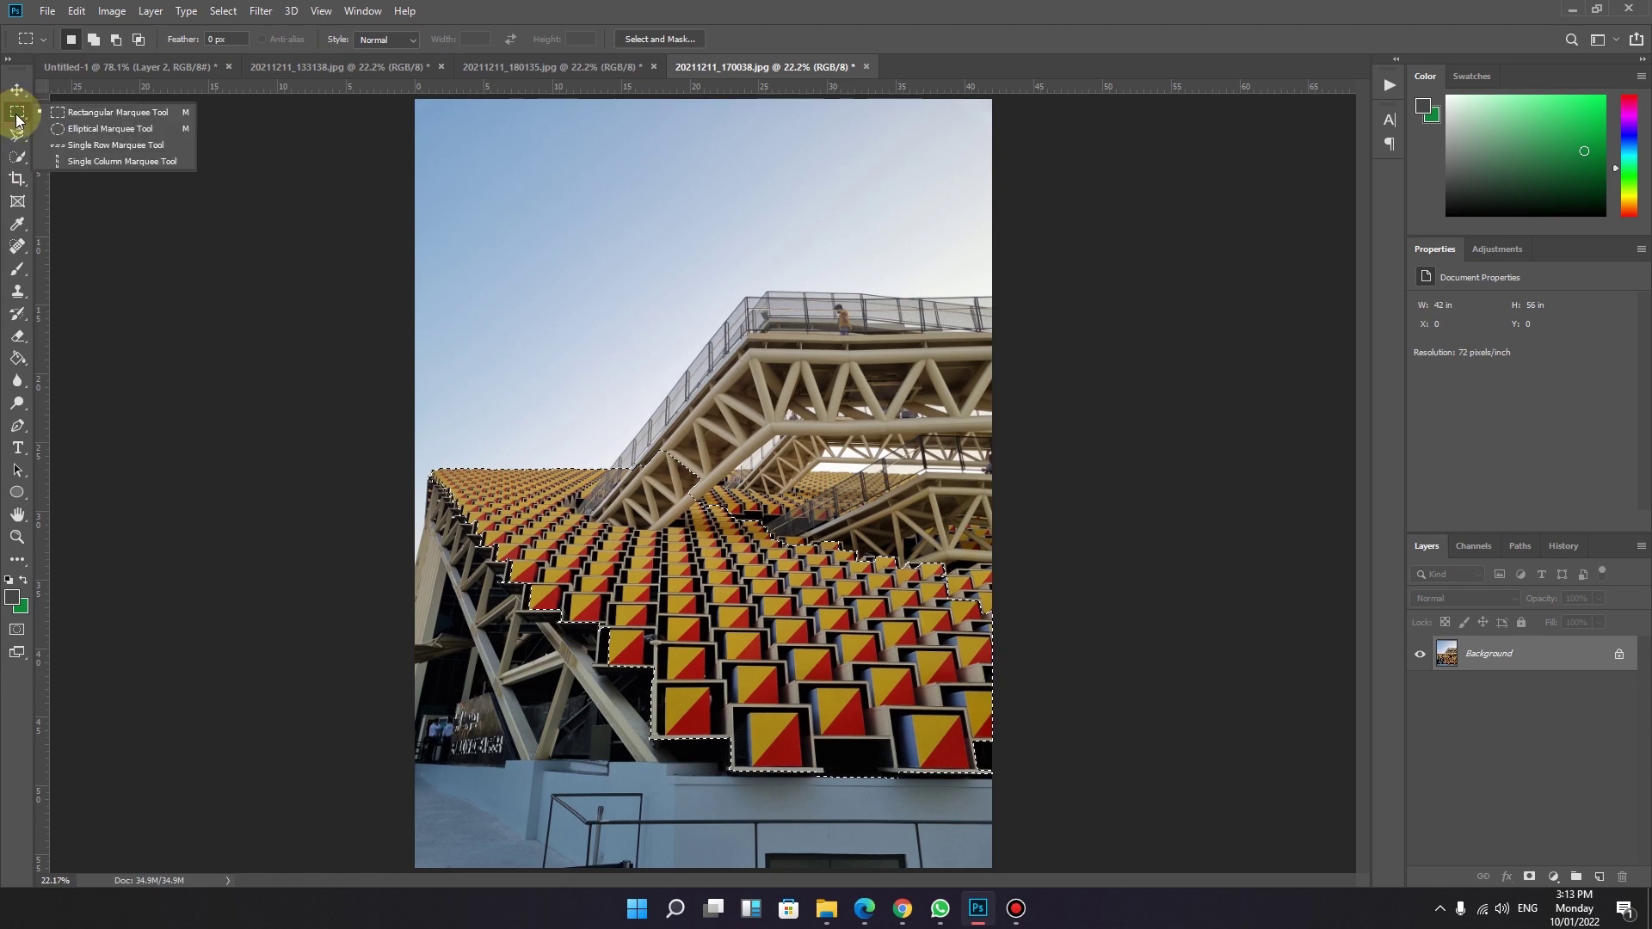
{"action": "left_click", "coordinate": [16, 136]}
{"action": "right_click", "coordinate": [15, 137]}
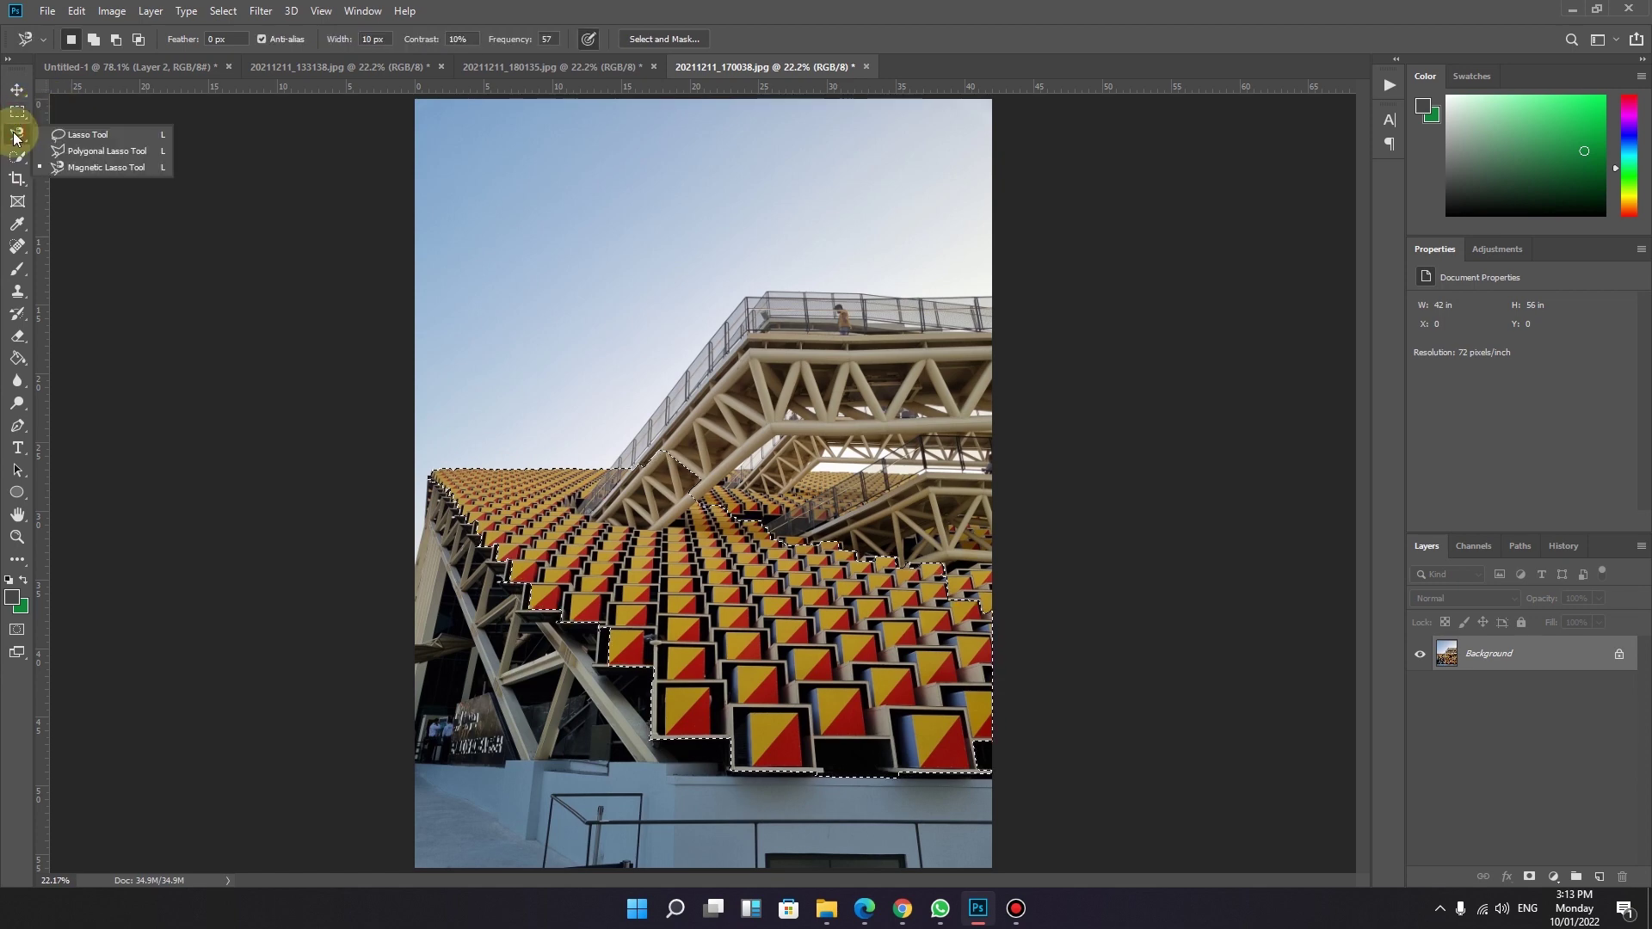
{"action": "left_click", "coordinate": [16, 160]}
{"action": "right_click", "coordinate": [18, 163]}
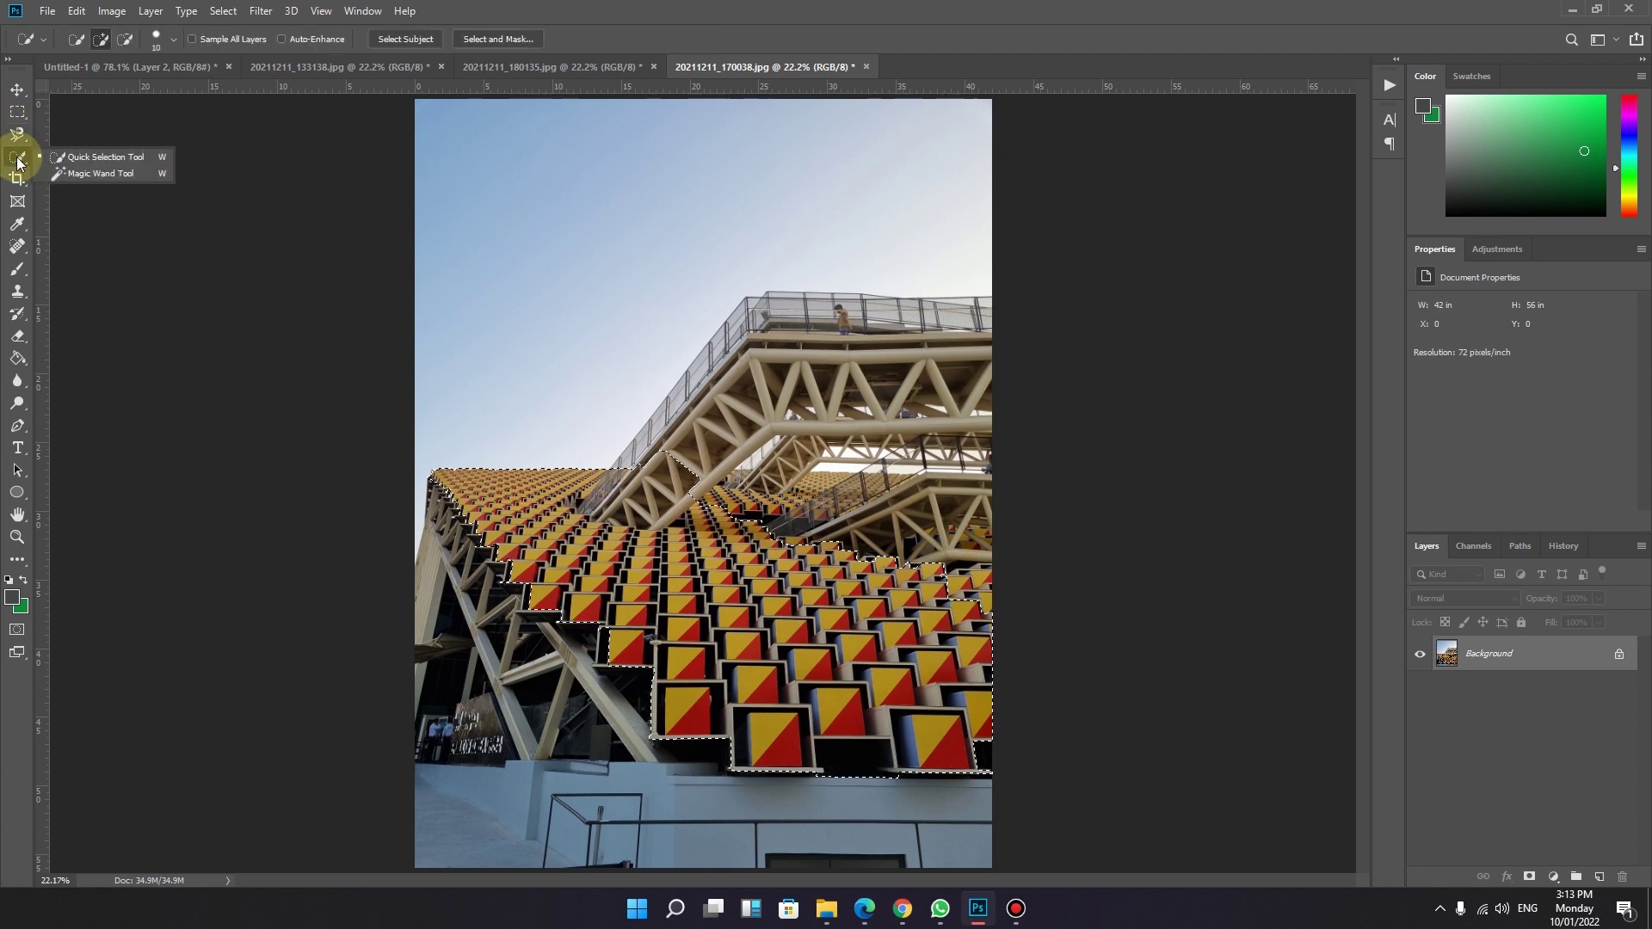
{"action": "left_click", "coordinate": [17, 112]}
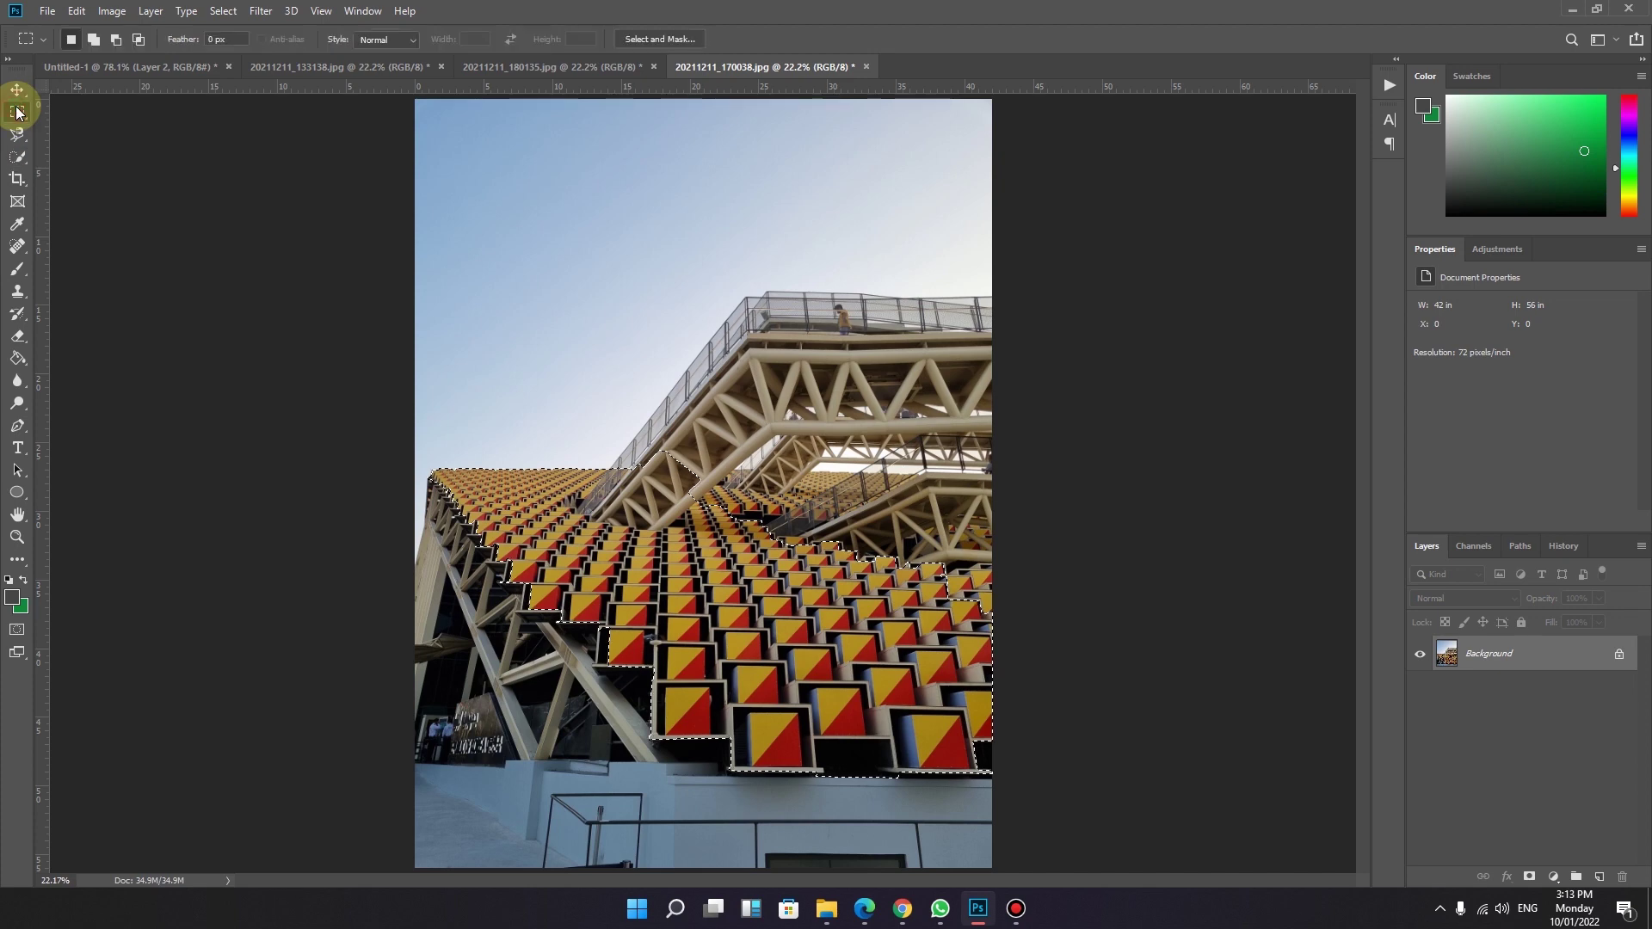
{"action": "left_click", "coordinate": [321, 261]}
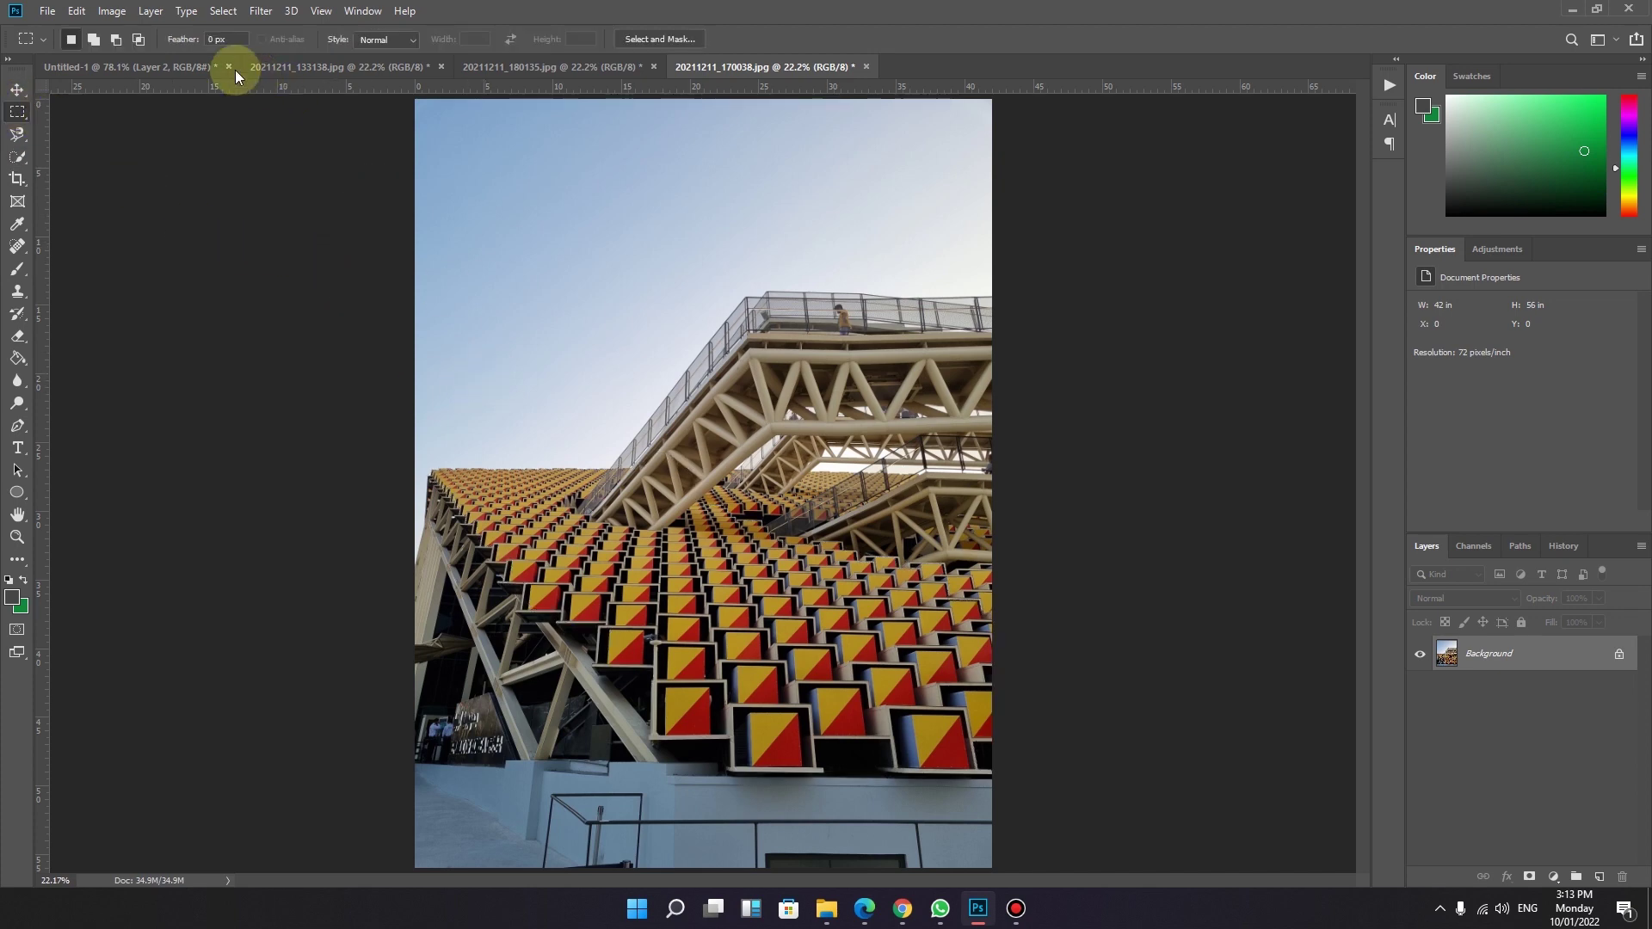
{"action": "left_click_drag", "start_coordinate": [519, 207], "coordinate": [743, 368]}
{"action": "left_click_drag", "start_coordinate": [876, 325], "coordinate": [697, 469]}
{"action": "left_click_drag", "start_coordinate": [554, 210], "coordinate": [712, 390]}
{"action": "left_click_drag", "start_coordinate": [804, 358], "coordinate": [720, 442]}
{"action": "left_click", "coordinate": [657, 461]}
{"action": "left_click_drag", "start_coordinate": [565, 219], "coordinate": [715, 399]}
- Build a rectangular sky selection with its lower-right corner cut out by adding and subtracting overlapping rectangles
{"action": "left_click_drag", "start_coordinate": [503, 204], "coordinate": [723, 436]}
{"action": "left_click_drag", "start_coordinate": [844, 377], "coordinate": [676, 550]}
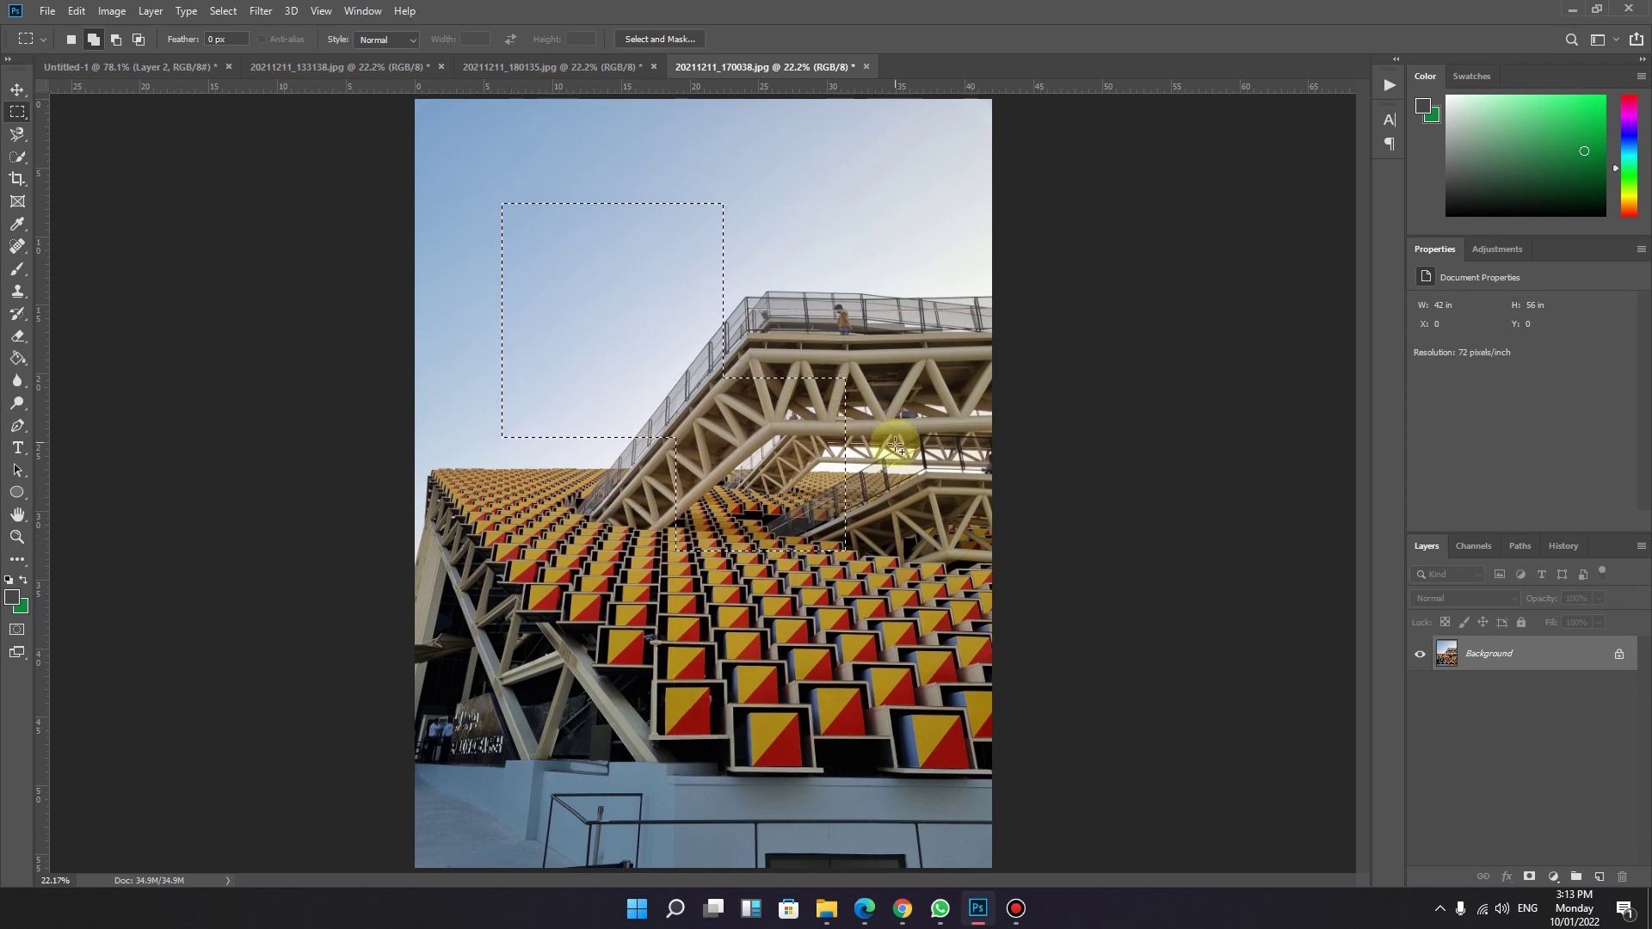
{"action": "left_click_drag", "start_coordinate": [902, 600], "coordinate": [662, 367]}
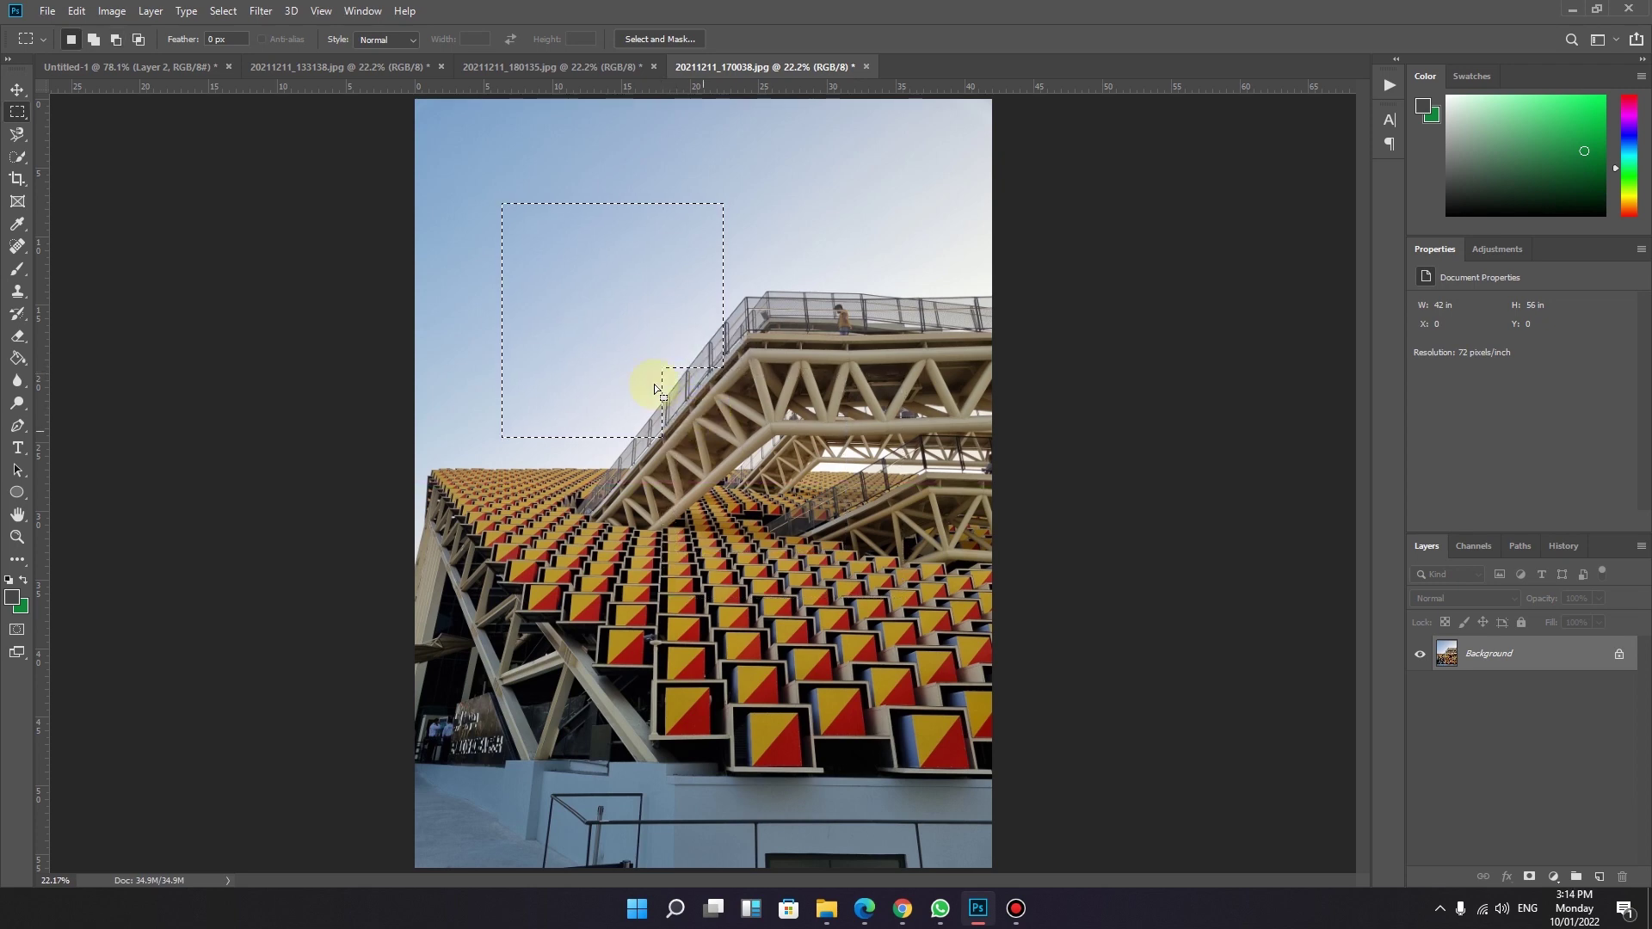
- Add two more rectangles to the selection, one over the bridge and one over the red and yellow boxes
{"action": "left_click", "coordinate": [93, 39]}
{"action": "left_click_drag", "start_coordinate": [877, 277], "coordinate": [737, 453]}
{"action": "left_click_drag", "start_coordinate": [538, 518], "coordinate": [752, 686]}
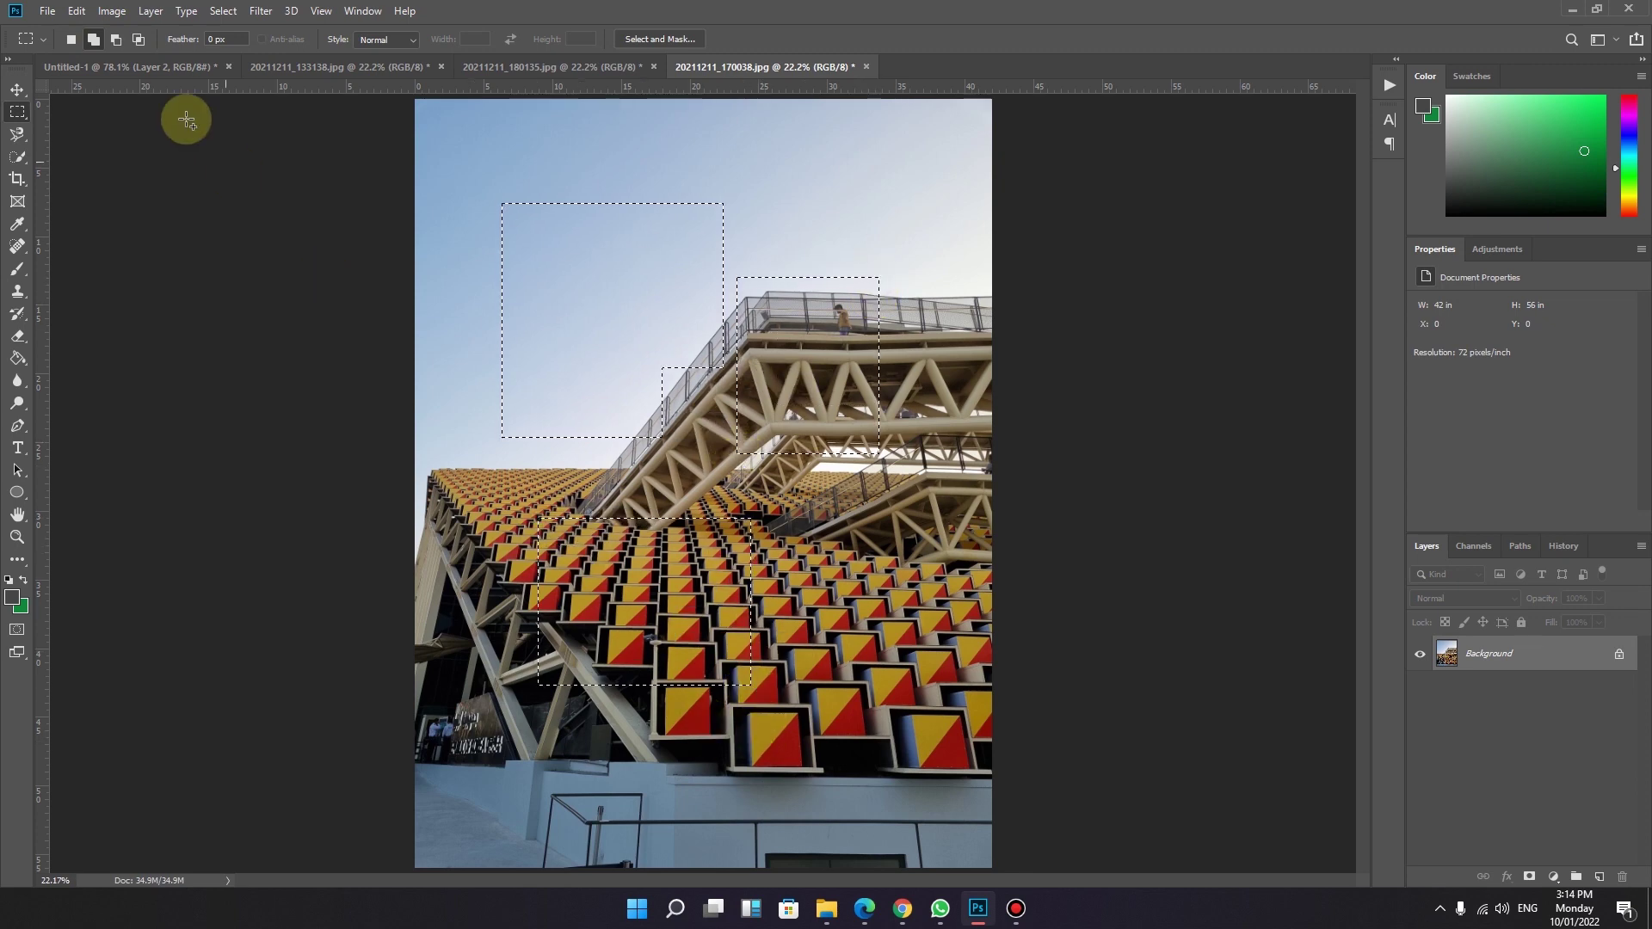
- Subtract a rectangle overlapping the sky and bridge selections, and intersect the remaining areas with a rectangle across the middle of the photo
{"action": "left_click", "coordinate": [115, 38]}
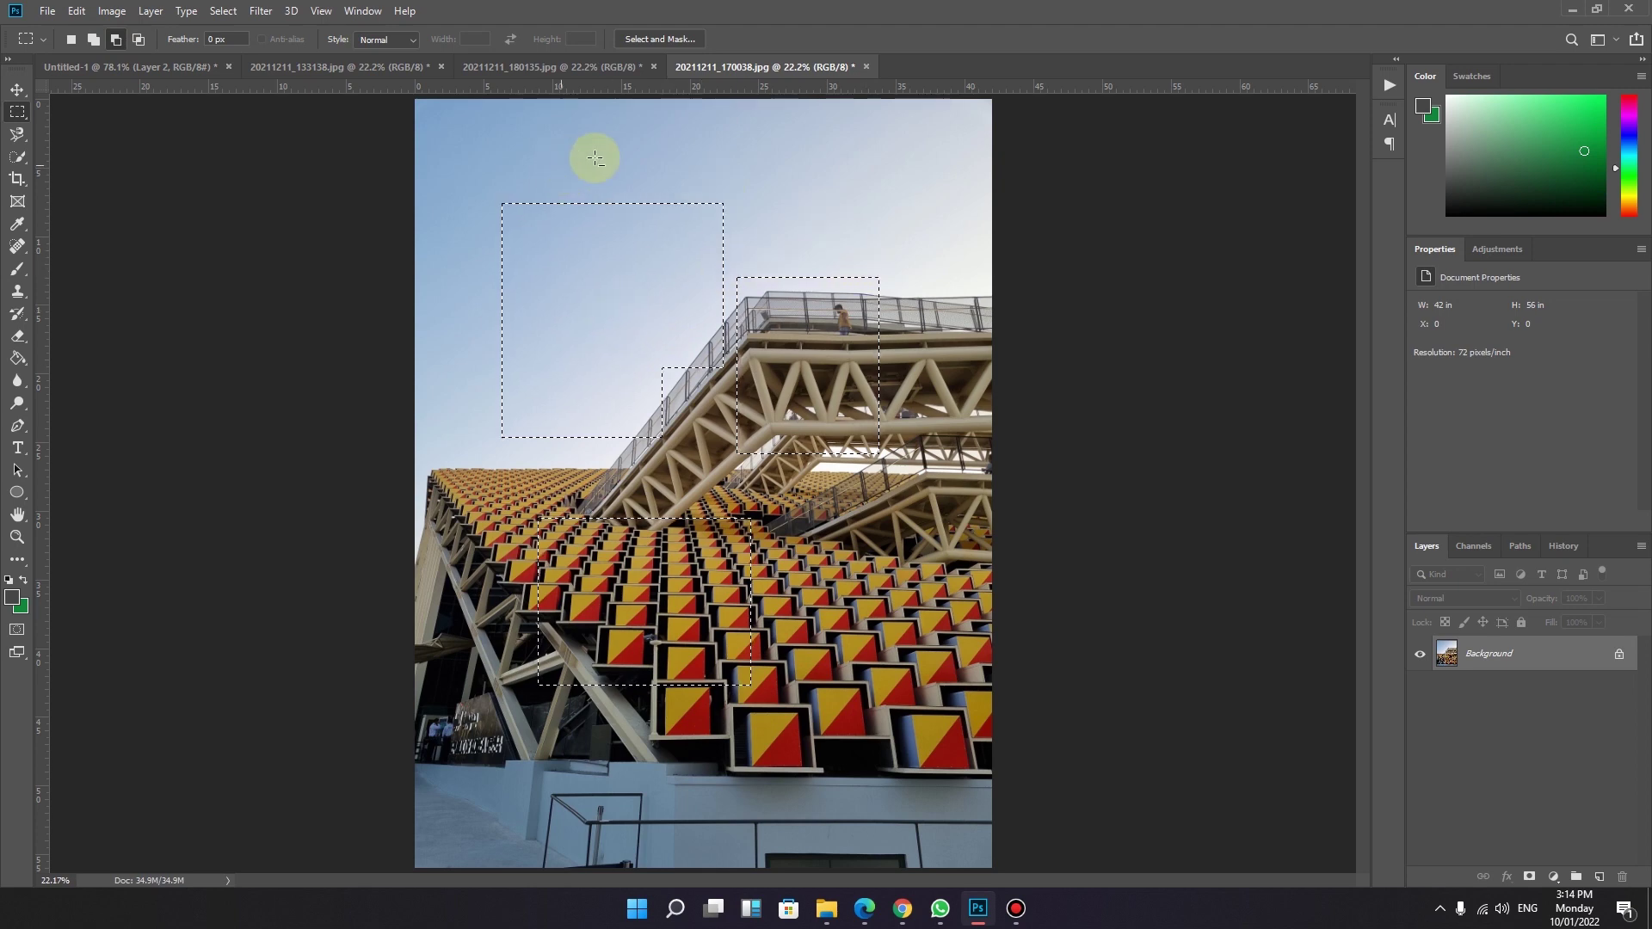
{"action": "left_click_drag", "start_coordinate": [820, 468], "coordinate": [609, 193]}
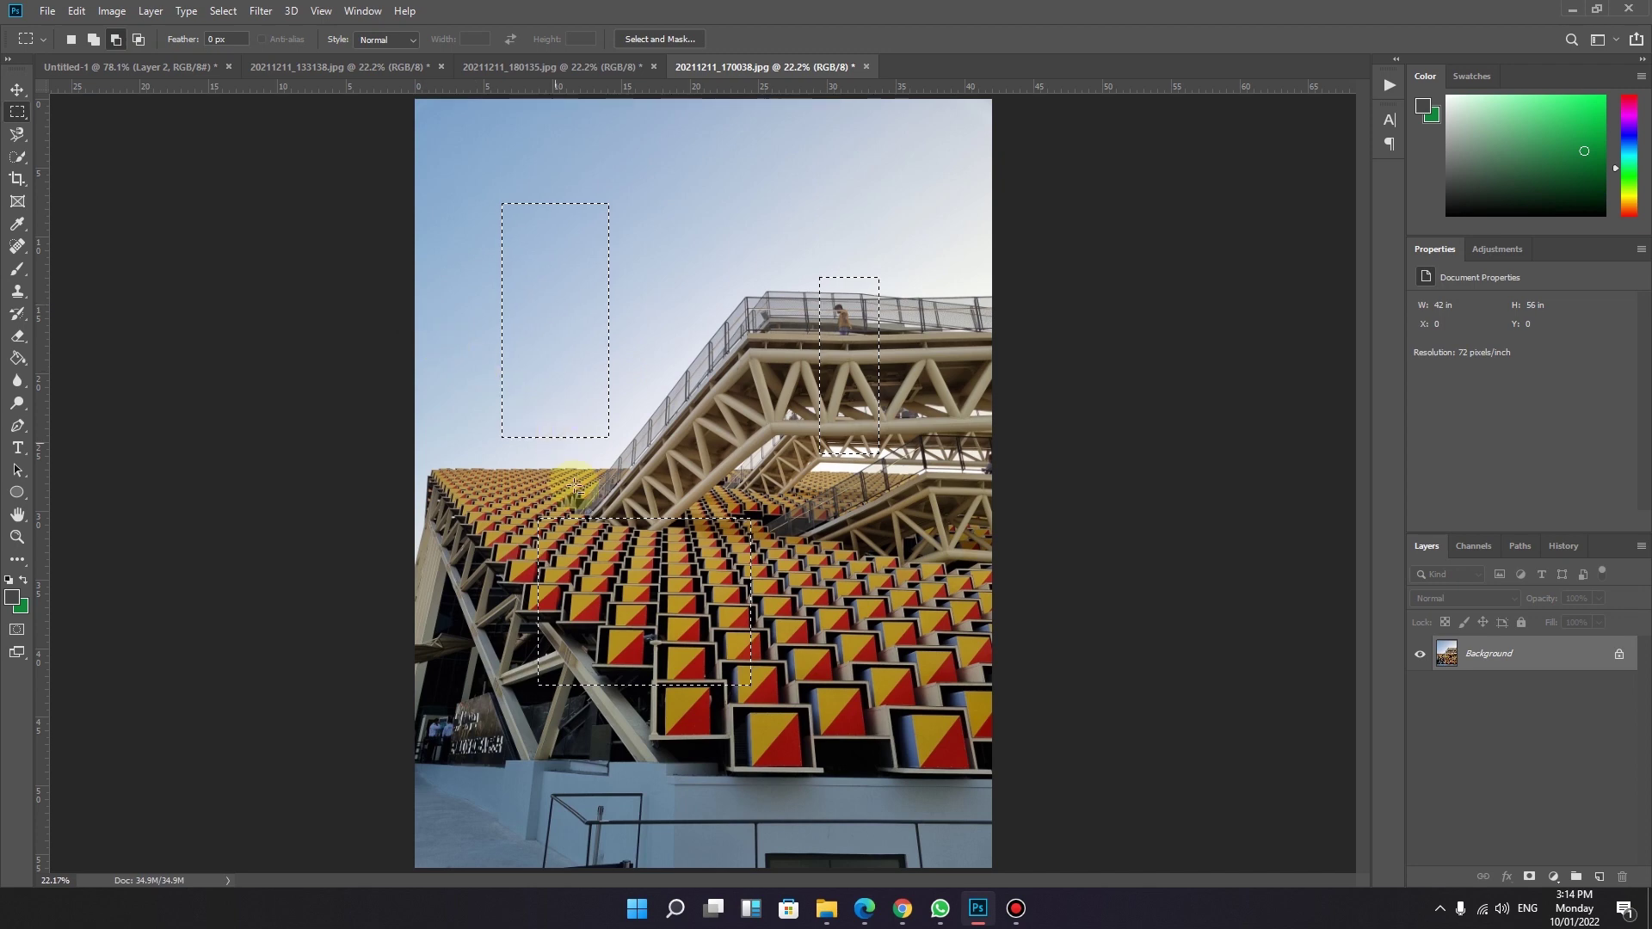
{"action": "left_click", "coordinate": [135, 41]}
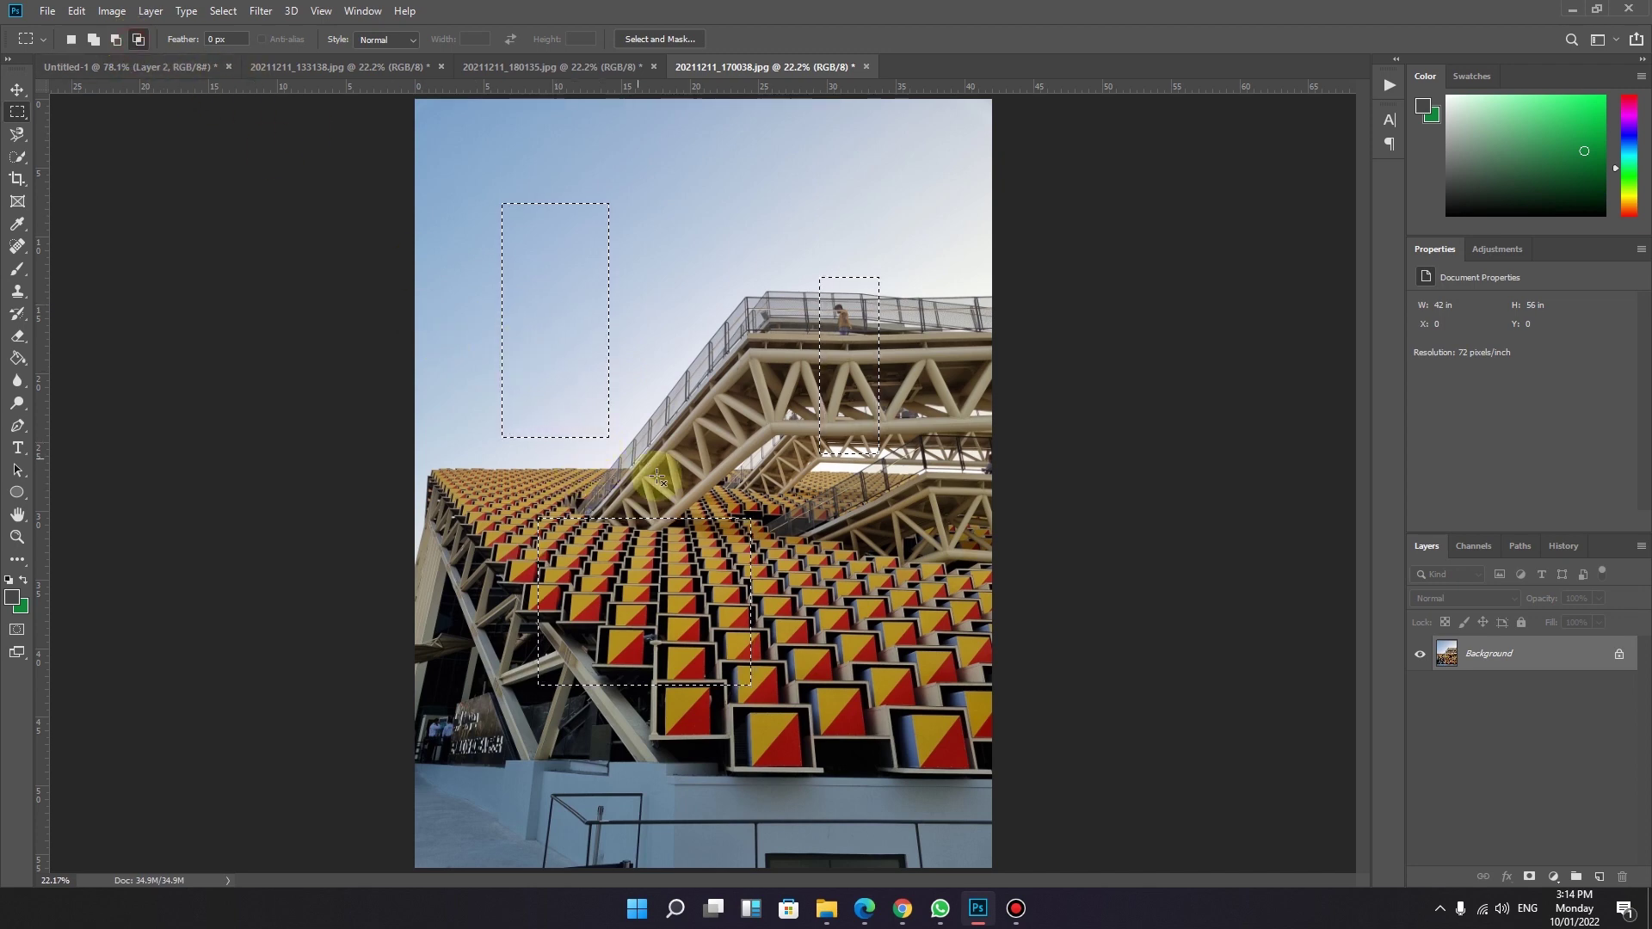
{"action": "left_click_drag", "start_coordinate": [567, 394], "coordinate": [627, 458]}
{"action": "left_click_drag", "start_coordinate": [793, 564], "coordinate": [846, 565]}
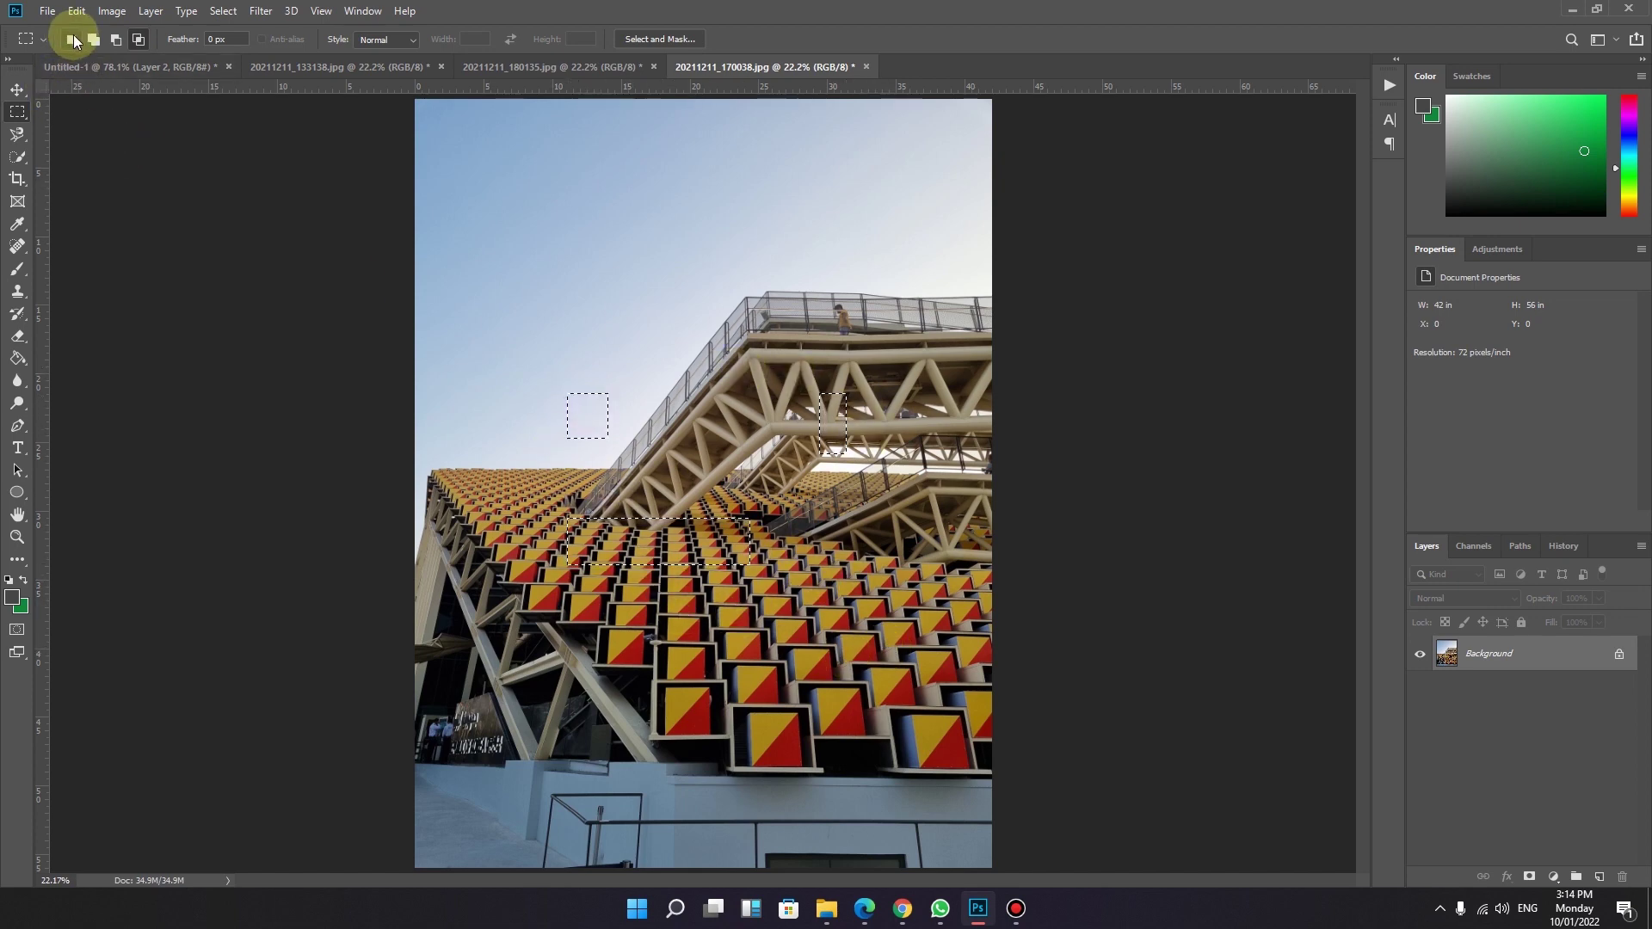
- Compare the selection mode options of the Magnetic Lasso and Rectangular Marquee tools, and switch to 20211211_133138.jpg
{"action": "left_click", "coordinate": [18, 135]}
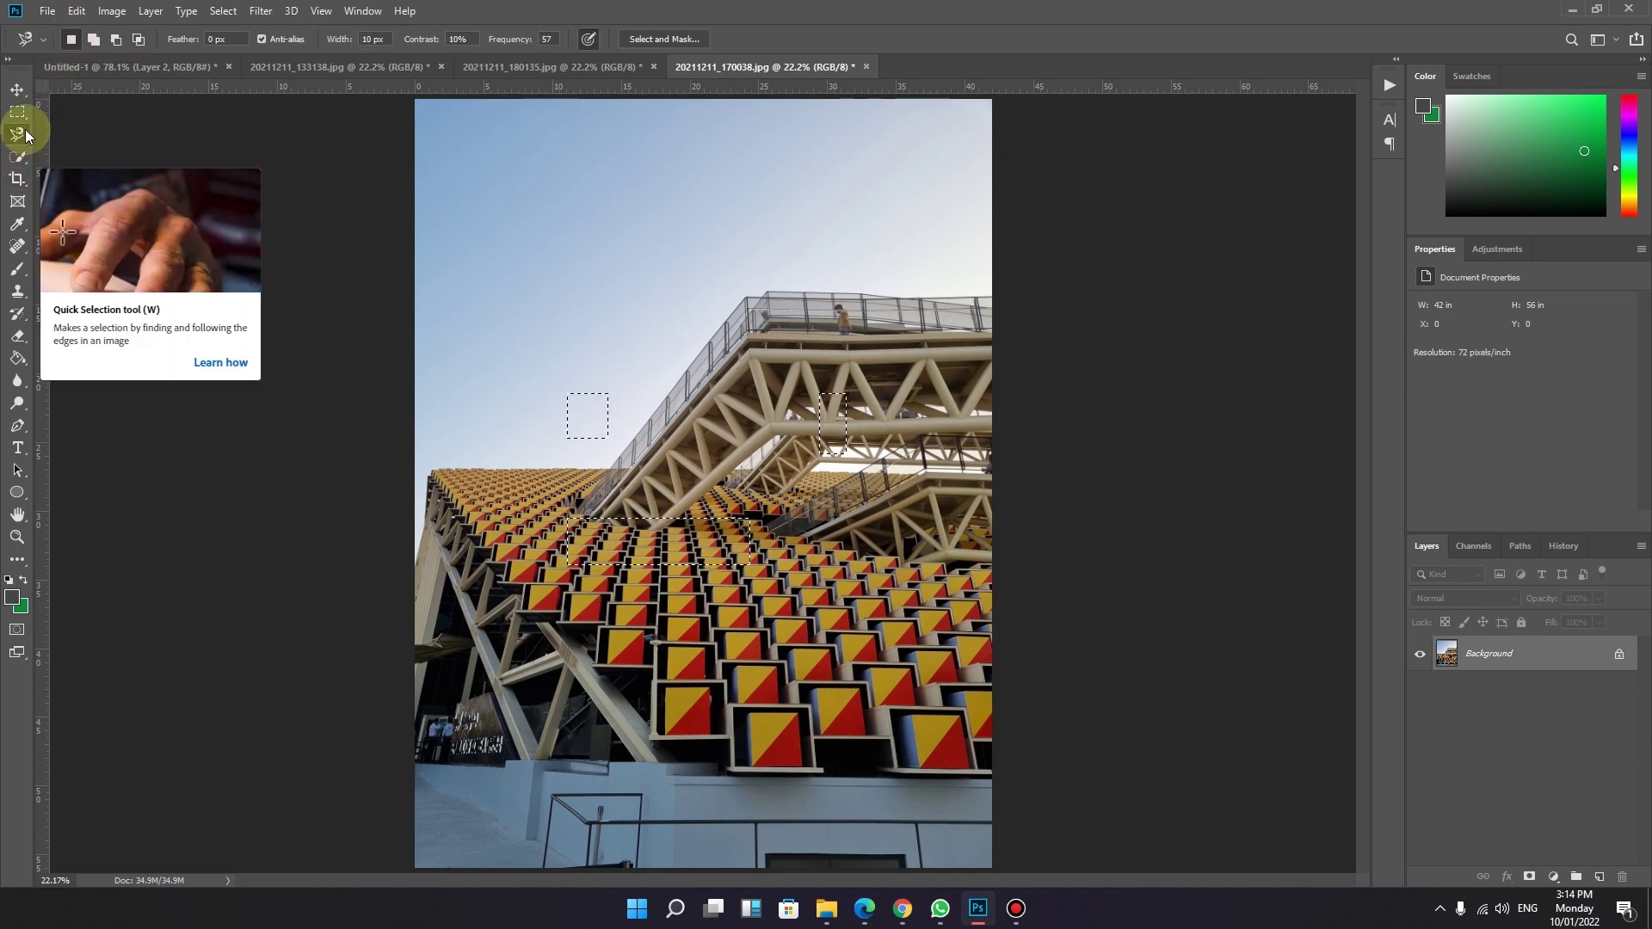
{"action": "left_click", "coordinate": [32, 115]}
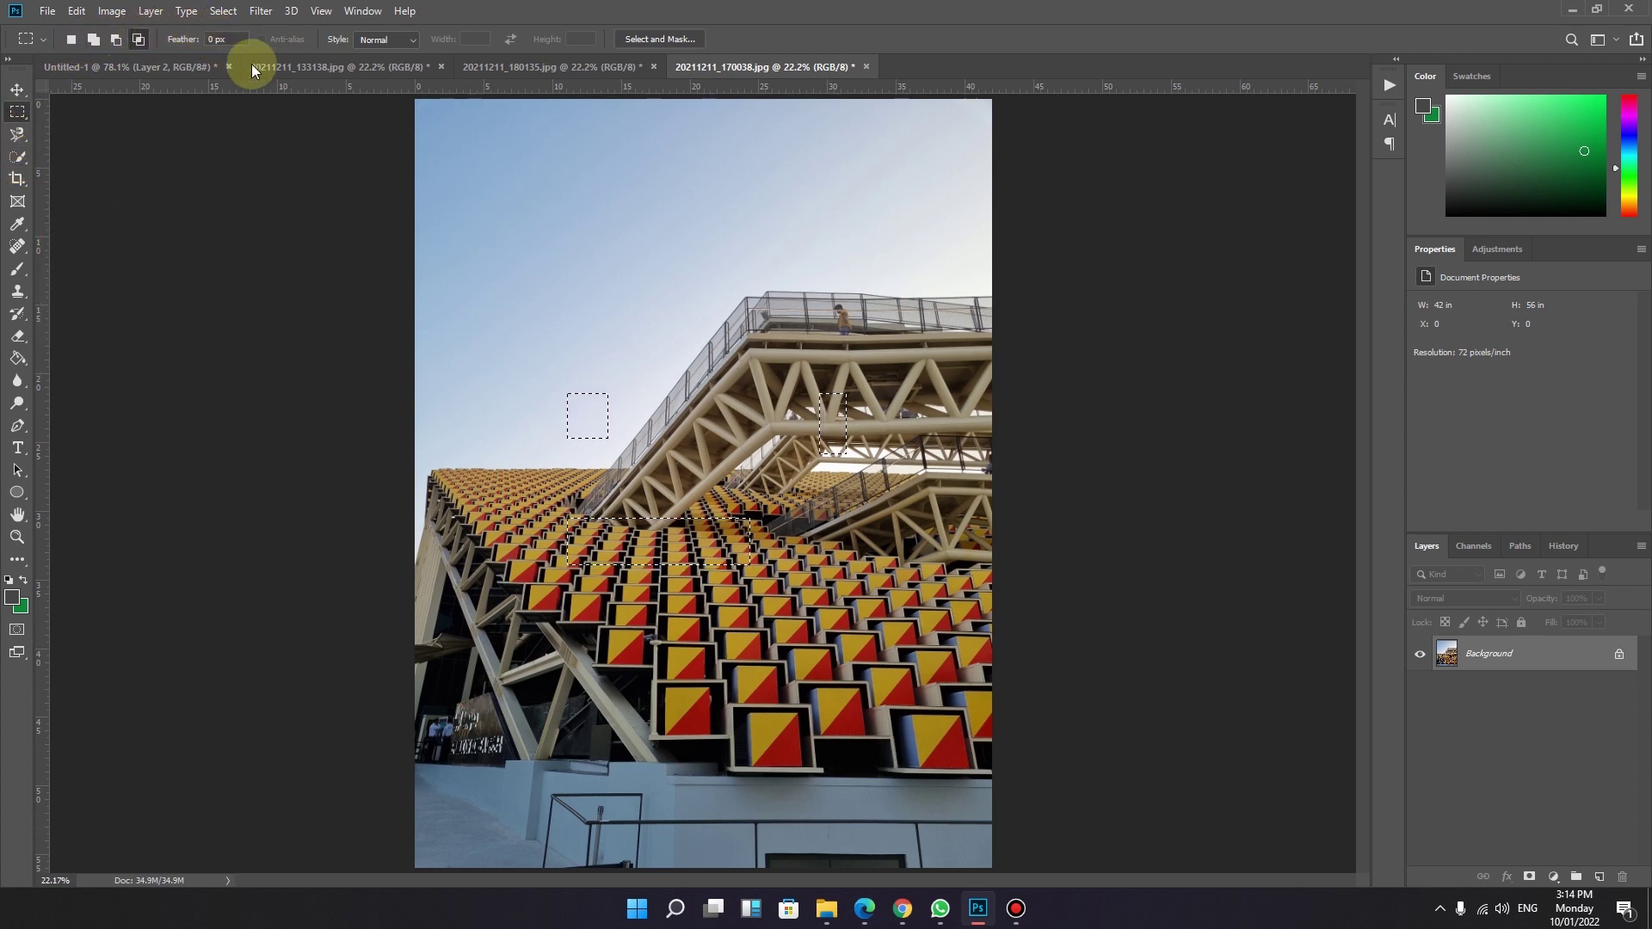
{"action": "left_click", "coordinate": [316, 66]}
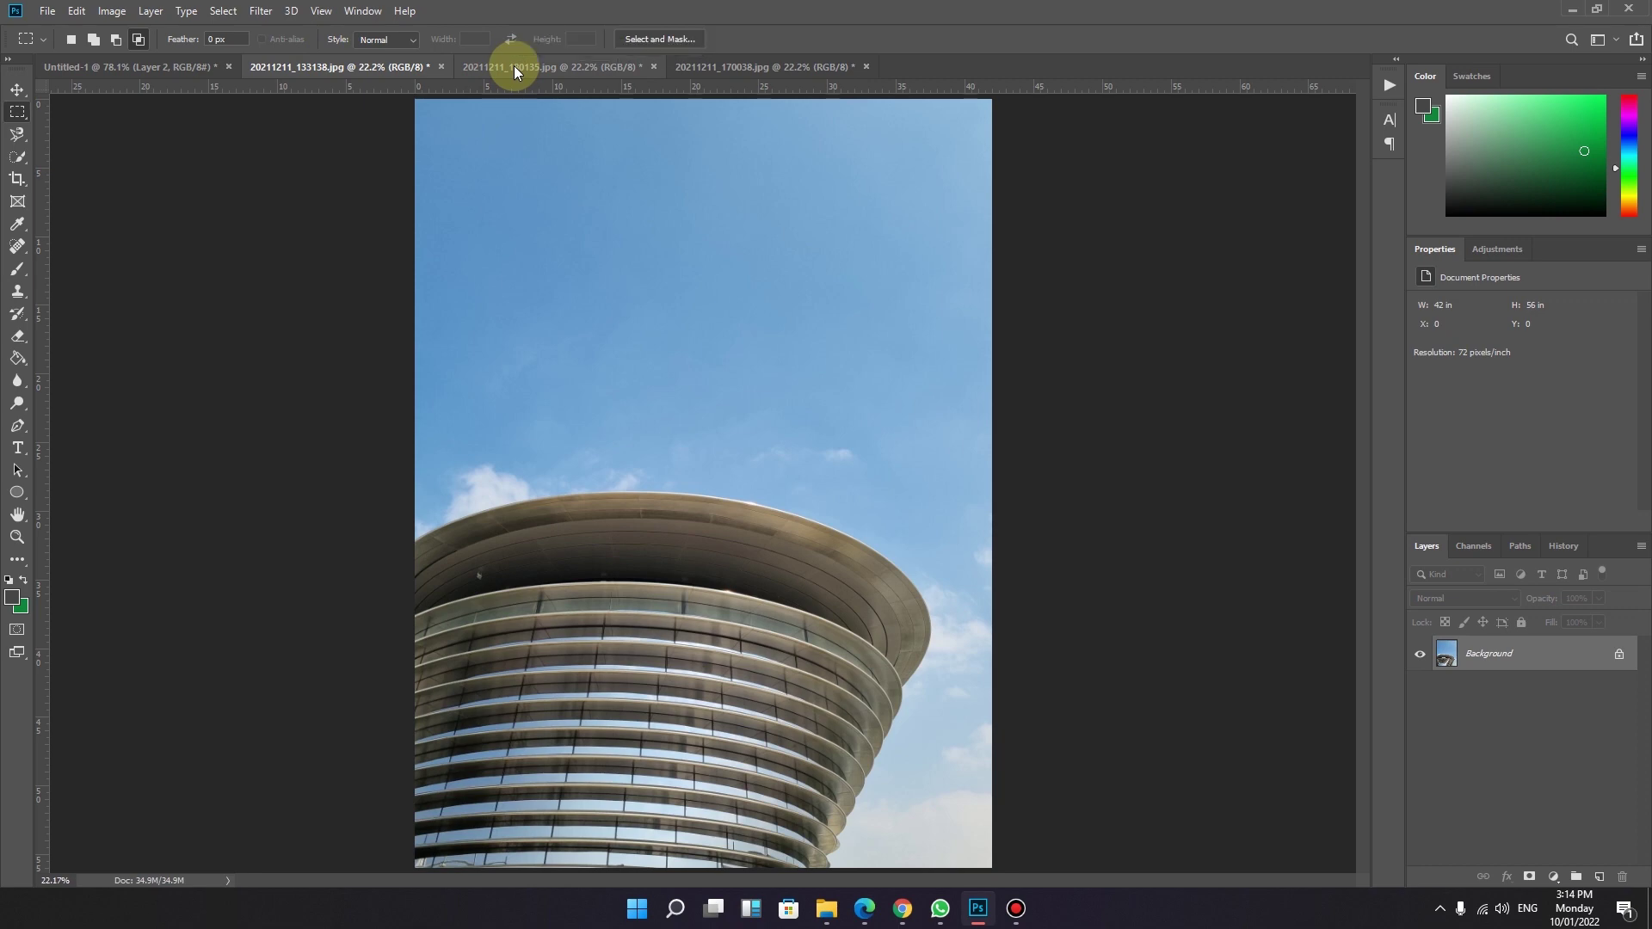
- Look through the three open photos, and inspect the roof edge in 20211211_133138.jpg at 100% before fitting the photo to the screen
{"action": "left_click", "coordinate": [514, 65]}
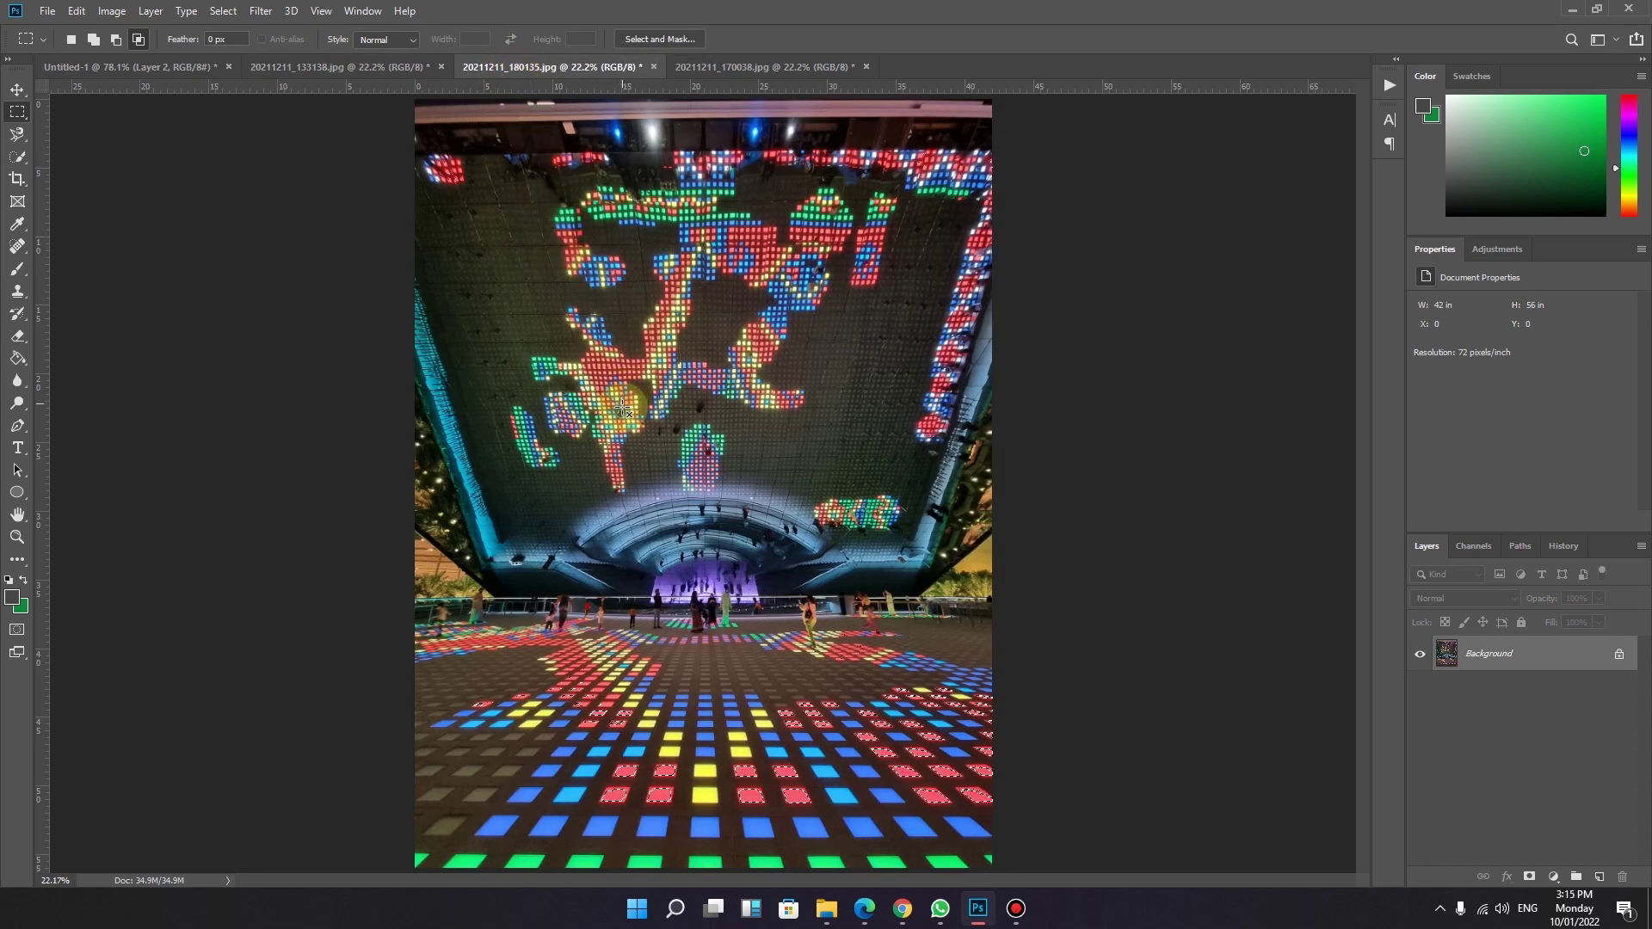
{"action": "left_click", "coordinate": [745, 66]}
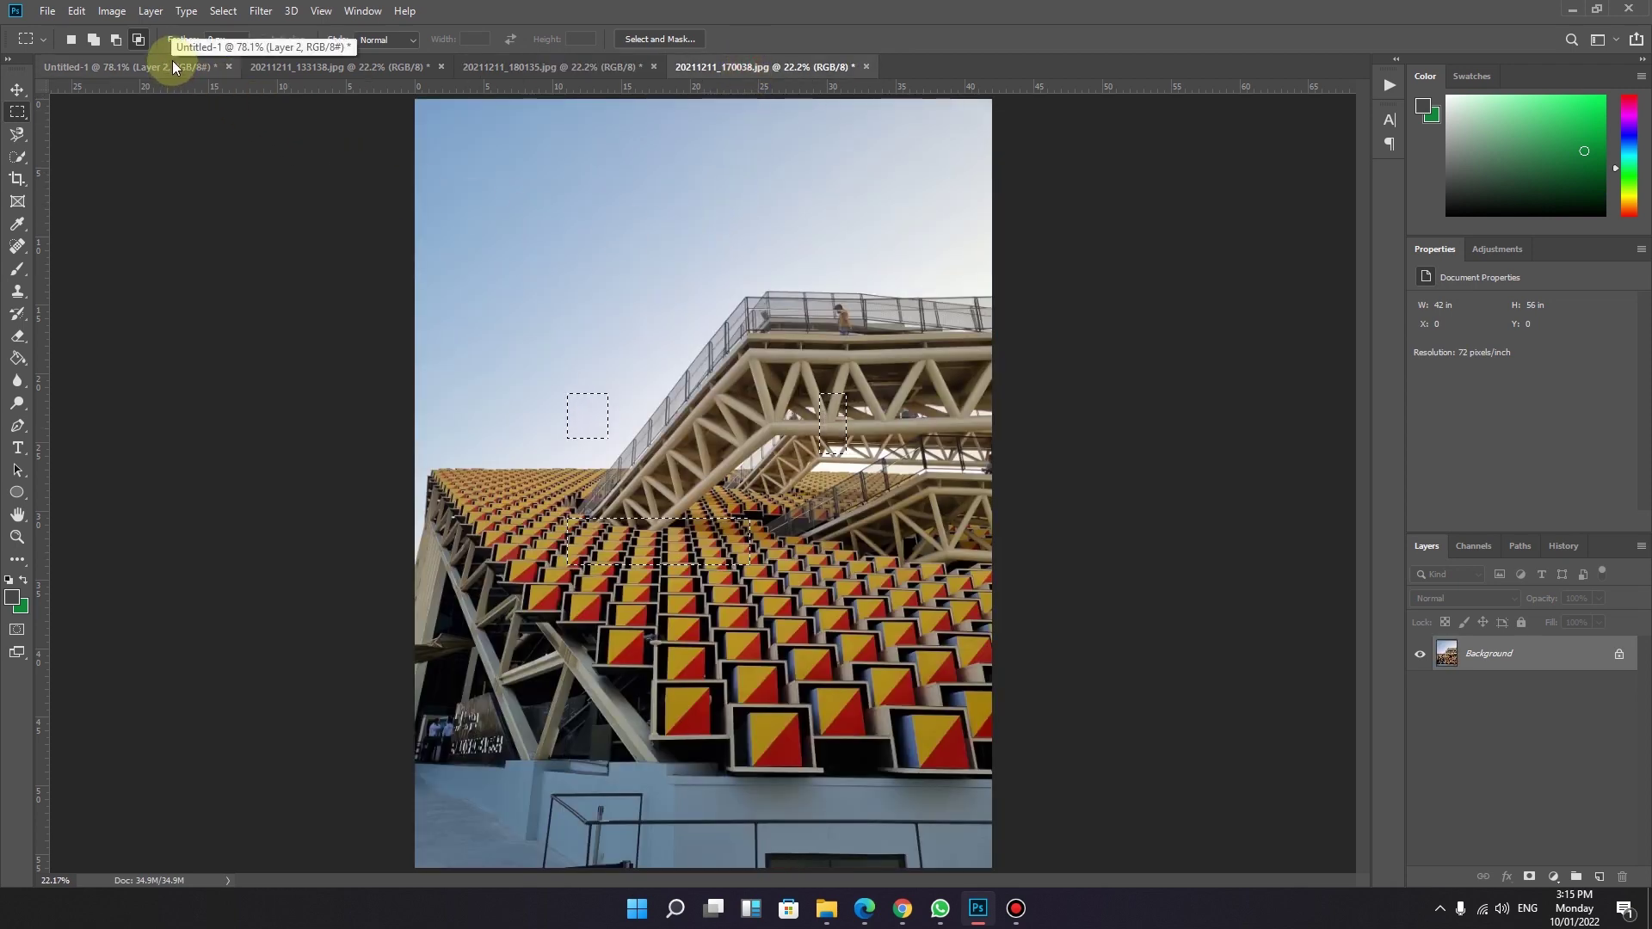
{"action": "left_click", "coordinate": [322, 66]}
{"action": "left_click", "coordinate": [17, 537]}
{"action": "left_click", "coordinate": [442, 38]}
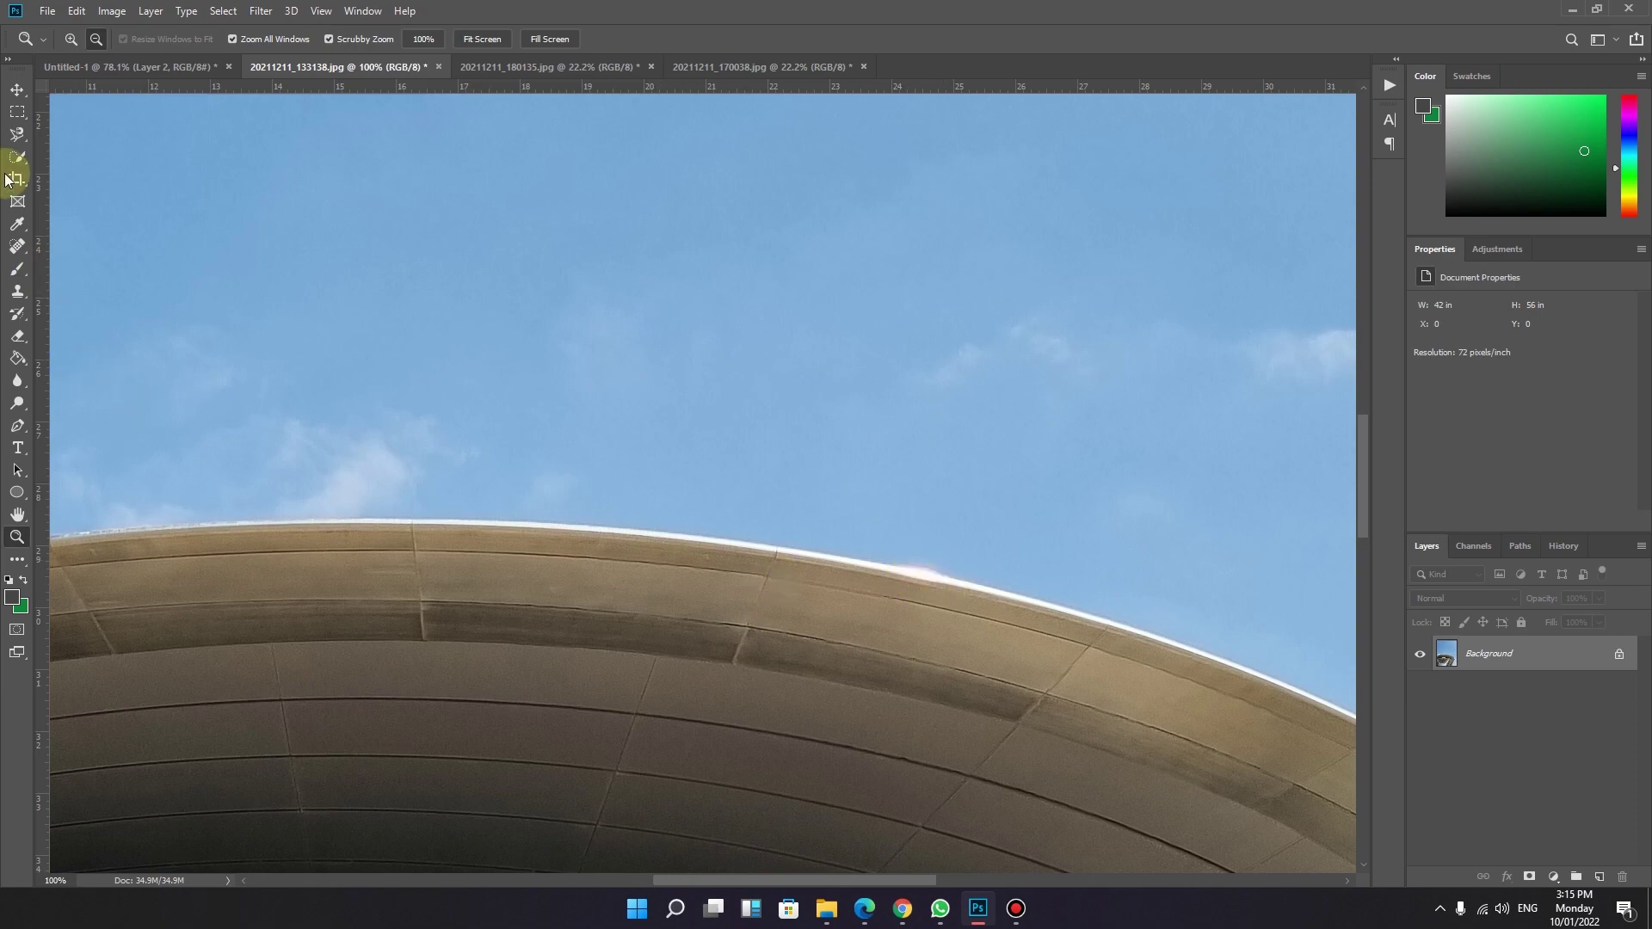
{"action": "left_click", "coordinate": [479, 39]}
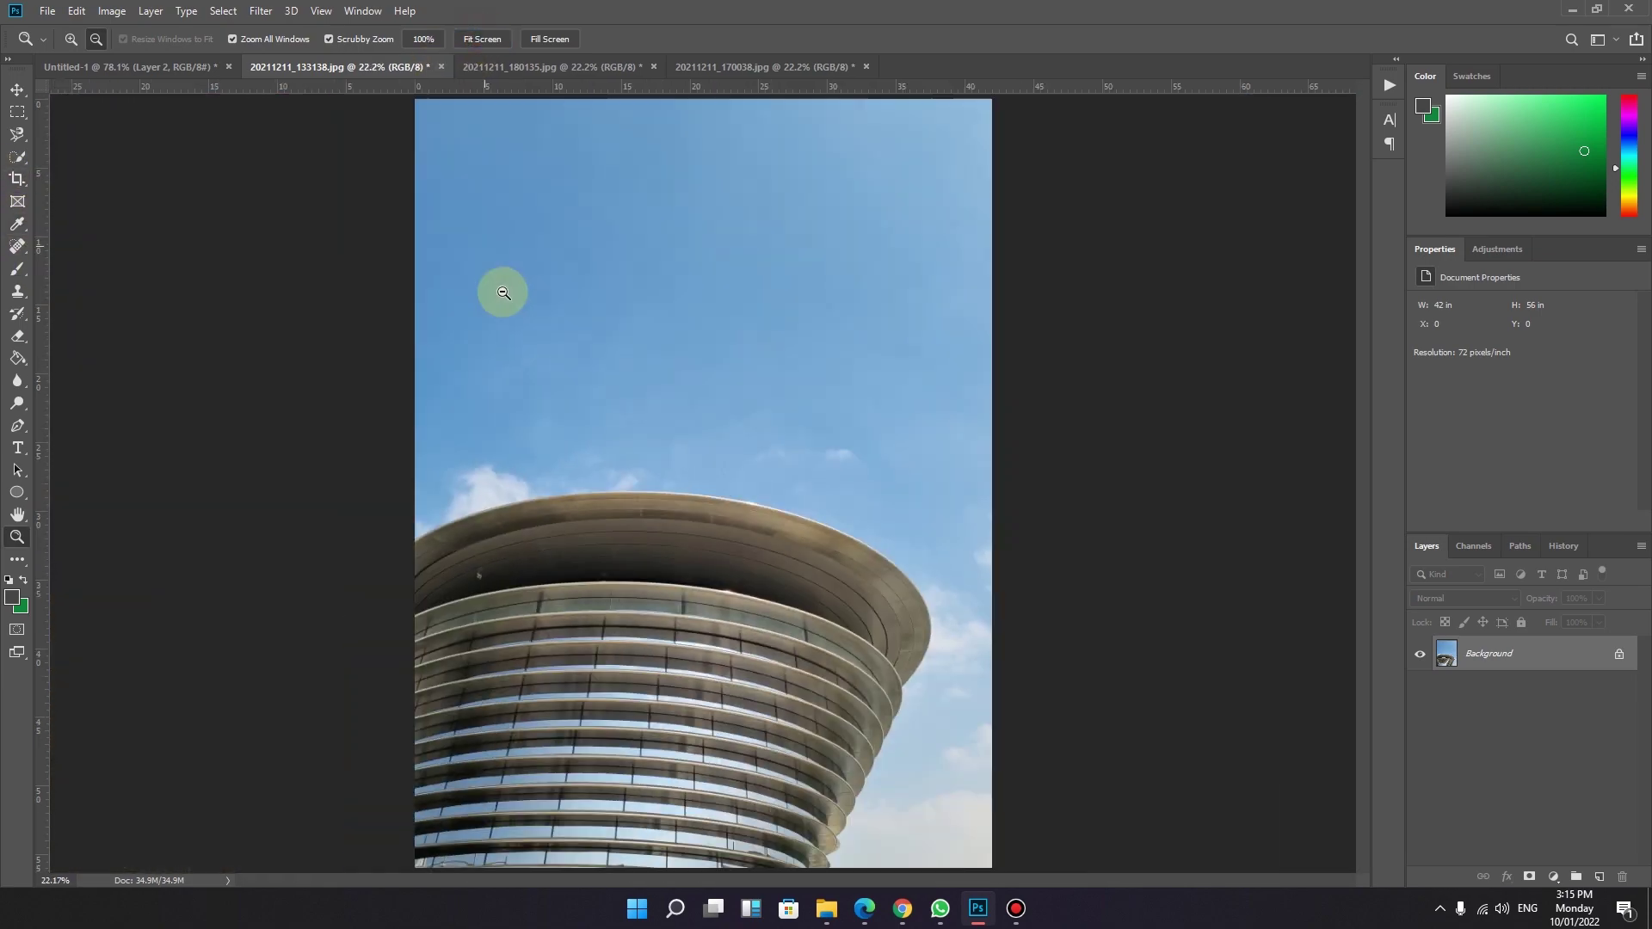
- Select the whole curved building in 20211211_133138.jpg with the Quick Selection tool
{"action": "left_click", "coordinate": [18, 161]}
{"action": "left_click", "coordinate": [78, 160]}
{"action": "mouse_move", "coordinate": [512, 509]}
{"action": "left_mouse_down"}
{"action": "mouse_move", "coordinate": [707, 654]}
{"action": "mouse_move", "coordinate": [633, 836]}
{"action": "mouse_move", "coordinate": [795, 790]}
{"action": "mouse_move", "coordinate": [871, 616]}
{"action": "mouse_move", "coordinate": [828, 578]}
{"action": "mouse_move", "coordinate": [584, 714]}
{"action": "mouse_move", "coordinate": [478, 859]}
{"action": "mouse_move", "coordinate": [431, 725]}
{"action": "mouse_move", "coordinate": [444, 568]}
{"action": "left_mouse_up"}
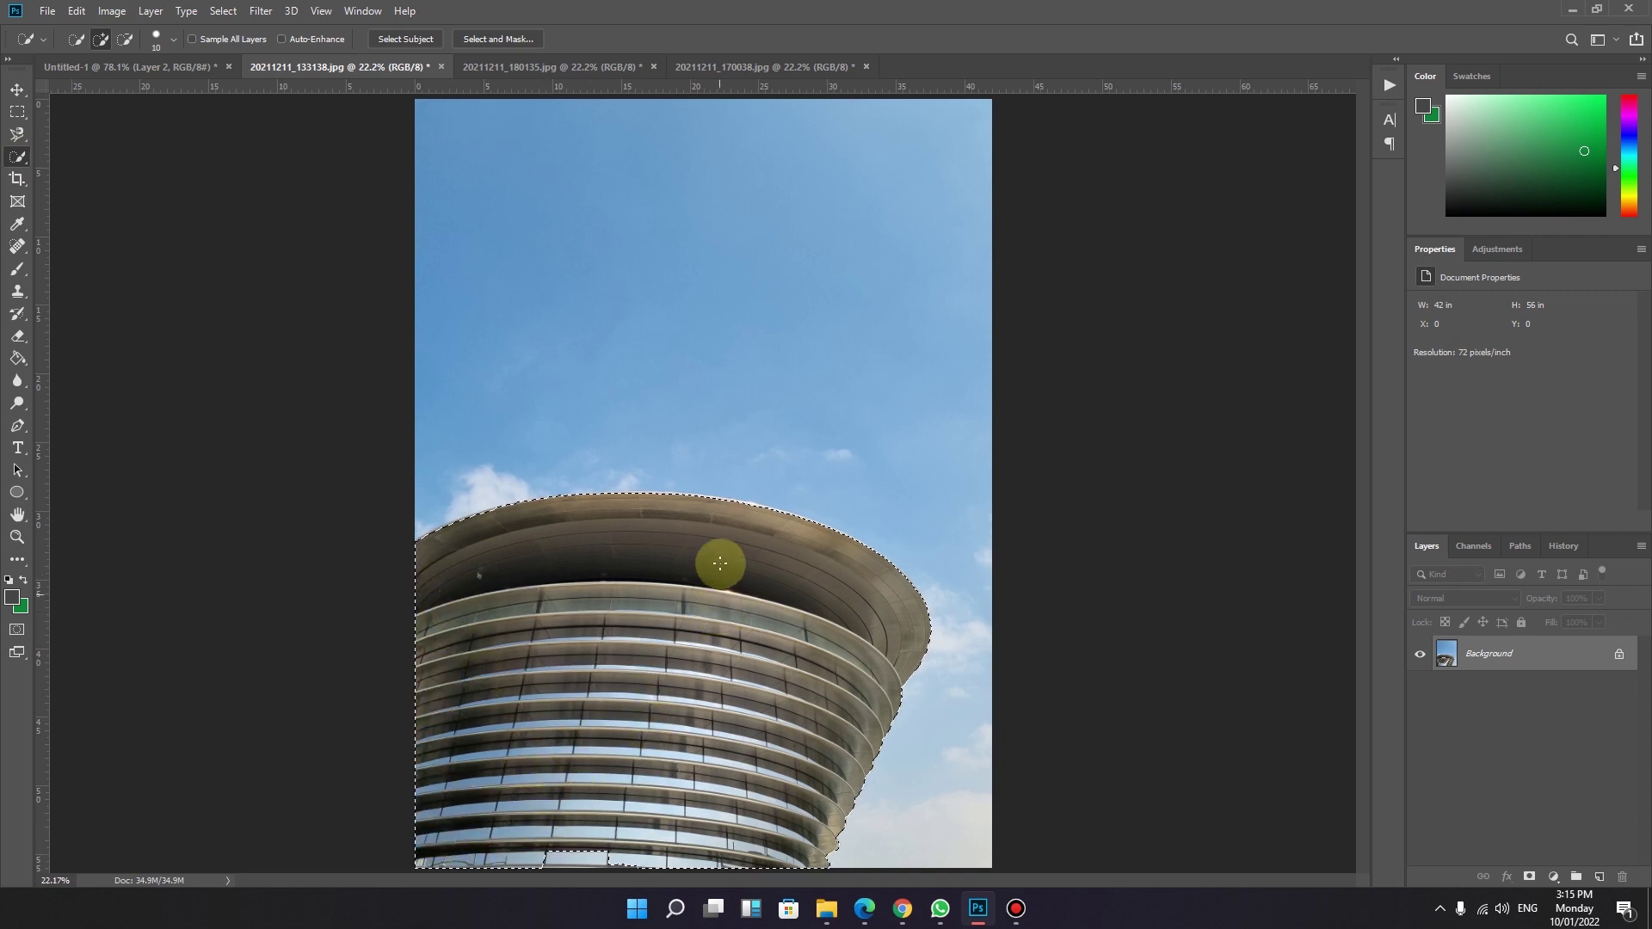
{"action": "left_click_drag", "start_coordinate": [549, 532], "coordinate": [435, 532]}
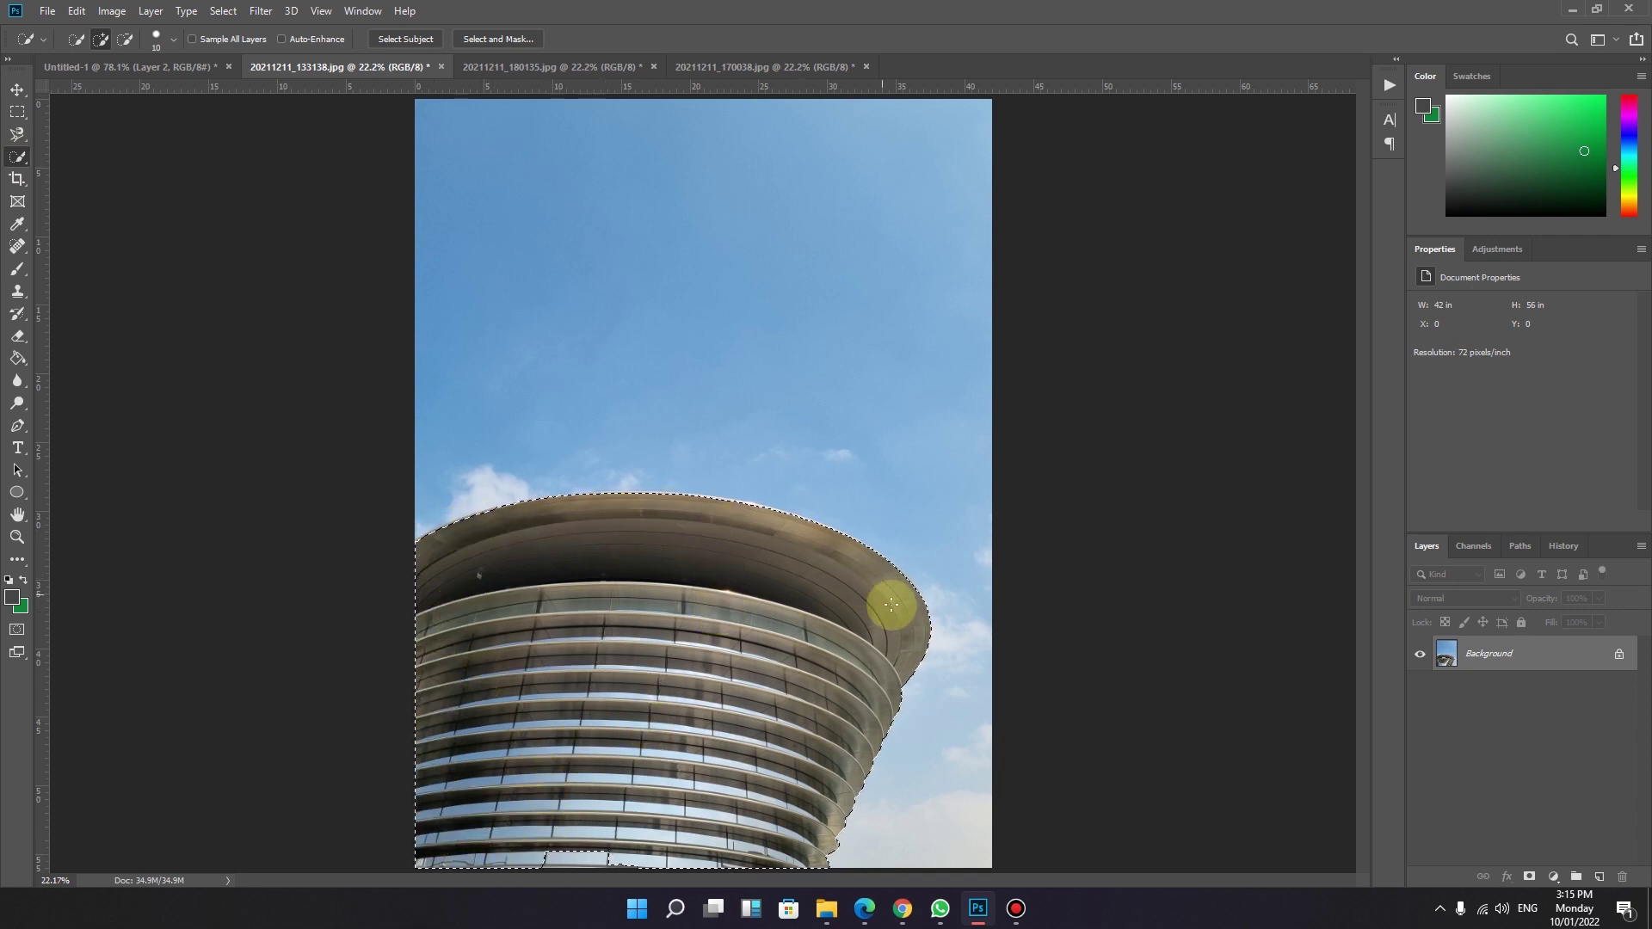
- Set the Rectangular Marquee tool's feather to 50 px
{"action": "left_click", "coordinate": [16, 112]}
{"action": "left_click", "coordinate": [214, 39]}
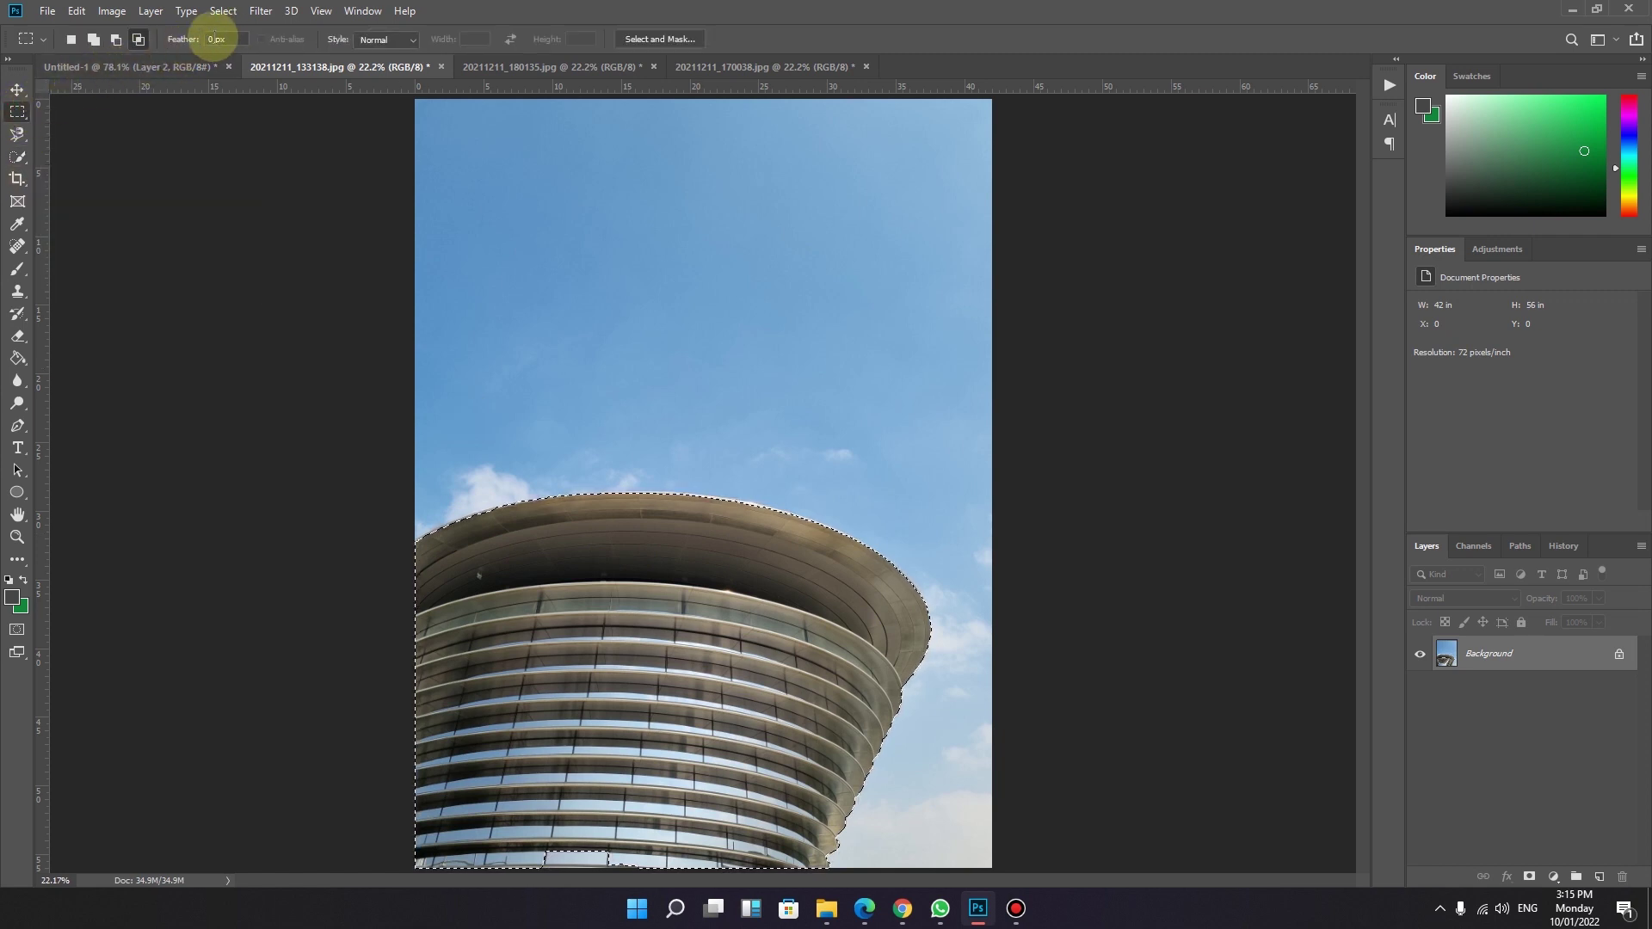
{"action": "type", "text": "50"}
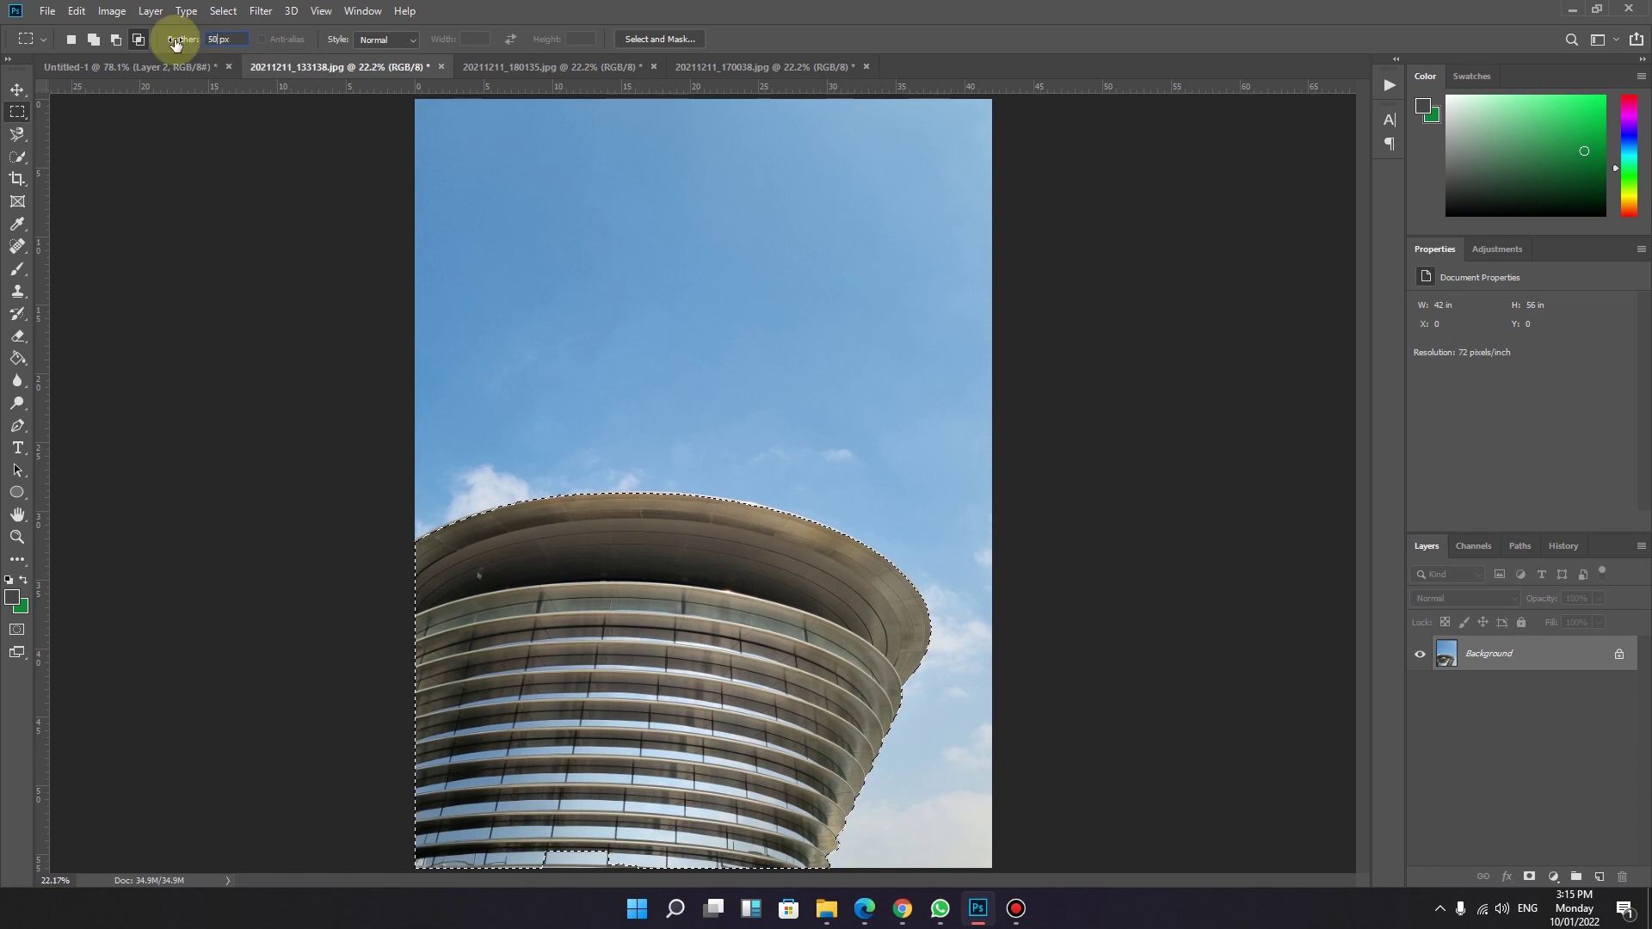
- Copy the selected building with the Move tool active
{"action": "left_click", "coordinate": [15, 93]}
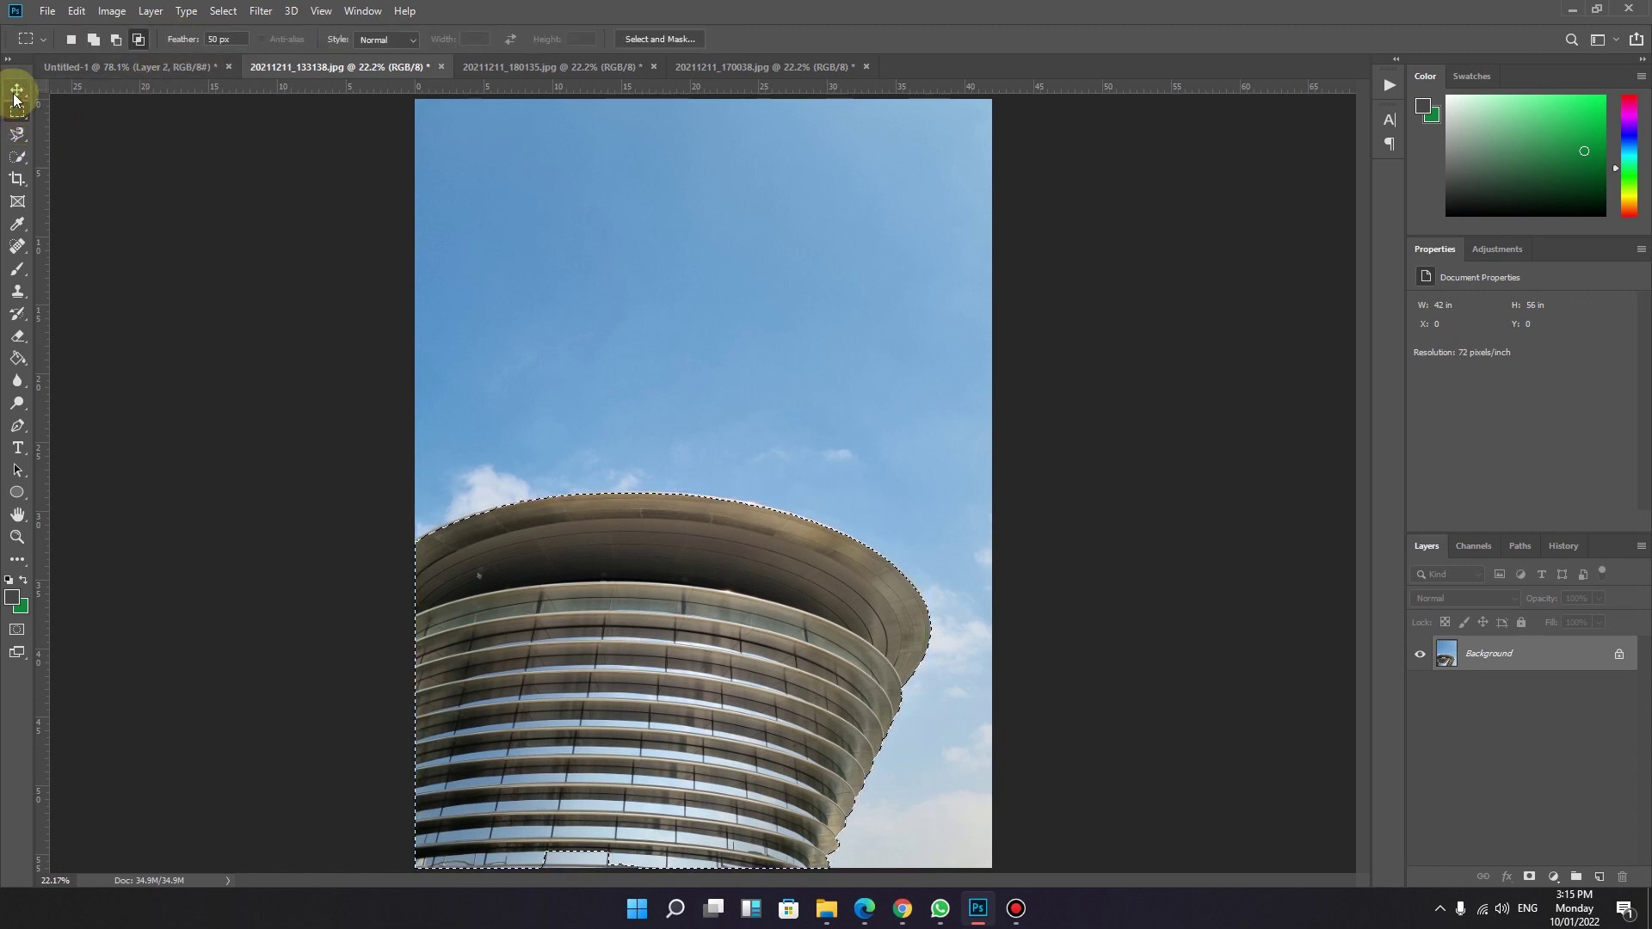
{"action": "left_click", "coordinate": [76, 11]}
{"action": "left_click", "coordinate": [99, 116]}
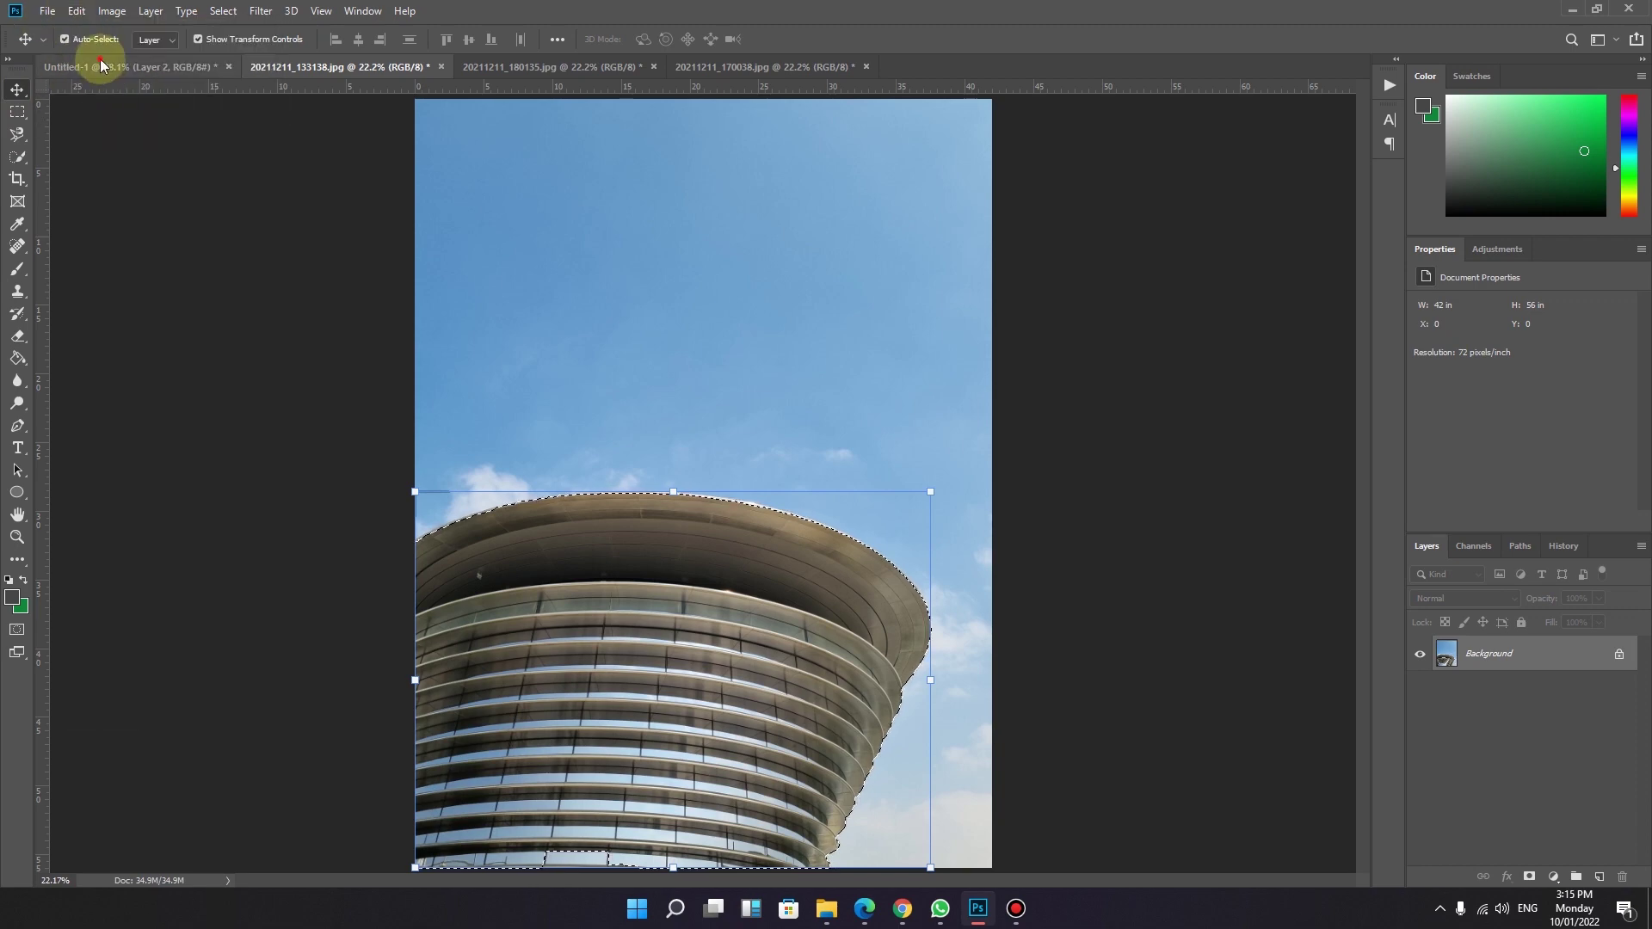
- In Untitled-1, remove the two existing photo layers and paste the copied building over the white background
{"action": "left_click", "coordinate": [99, 65]}
{"action": "key", "text": "ctrl+v"}
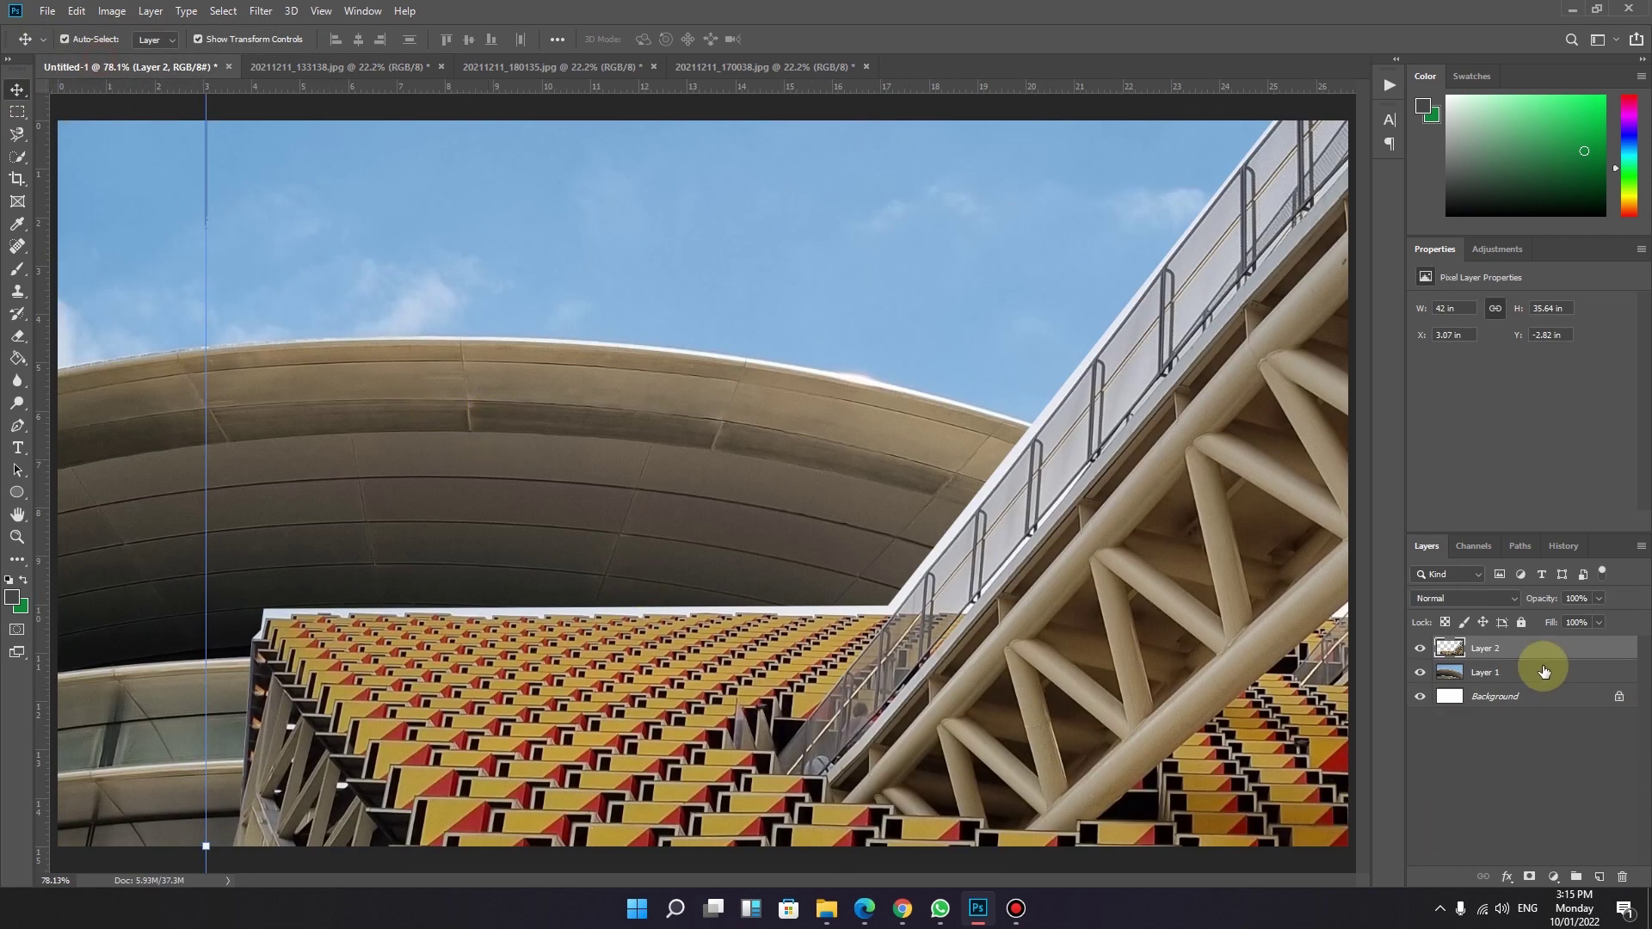
{"action": "key", "text": "ctrl+z"}
{"action": "key", "text": "ctrl+z"}
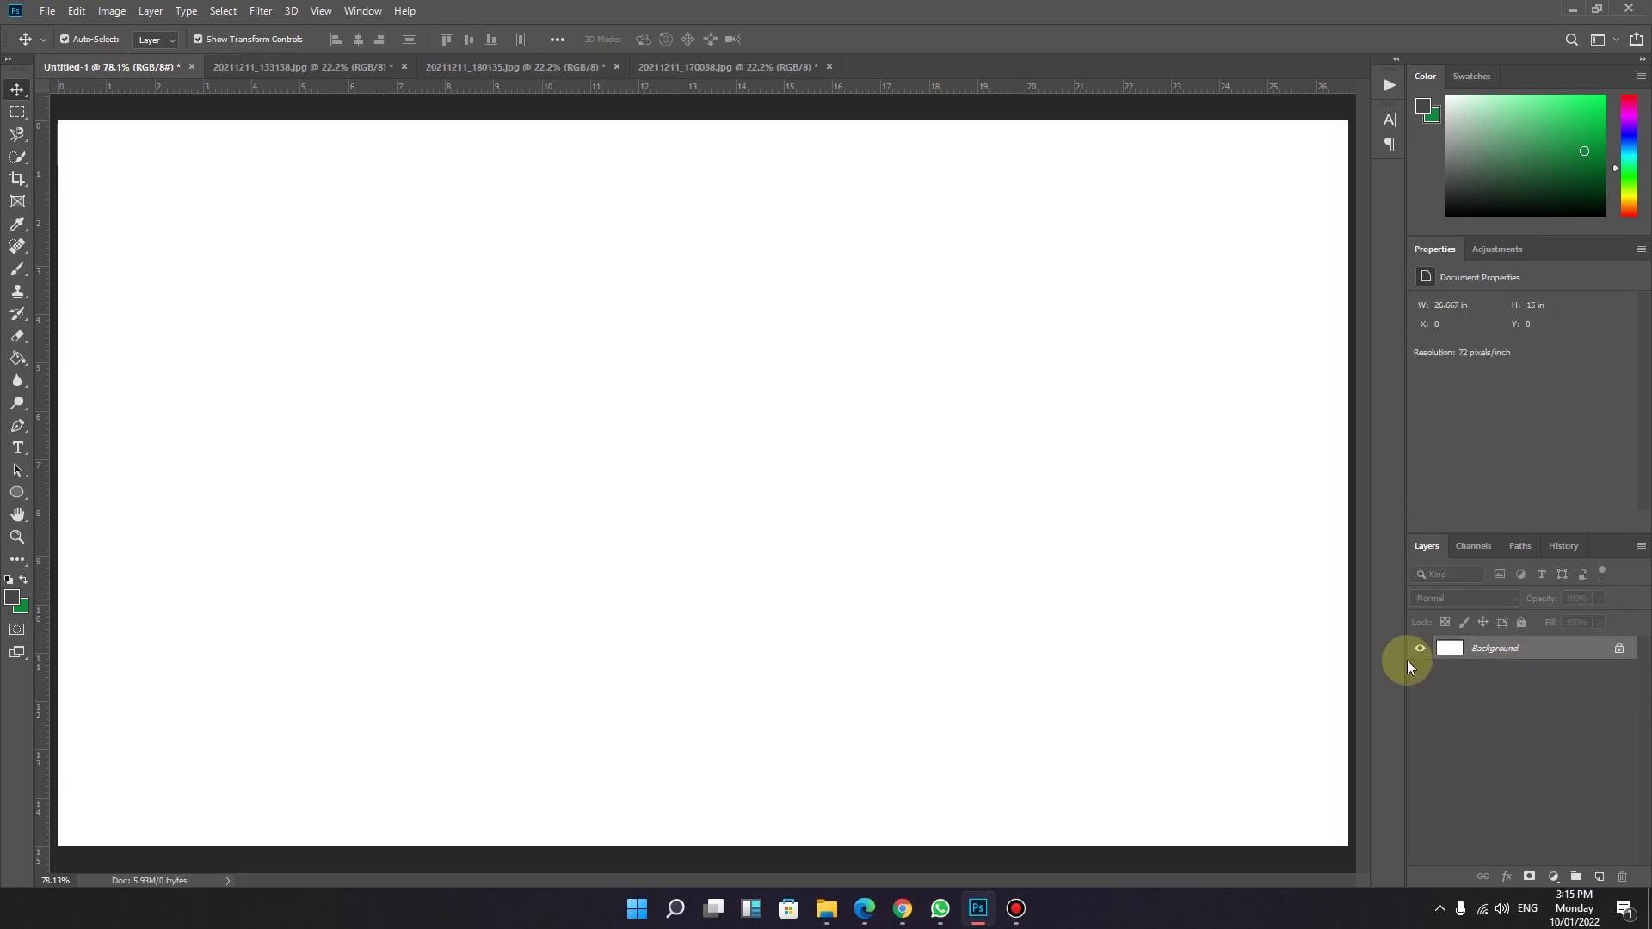
{"action": "key", "text": "ctrl+shift+z"}
- Move the pasted building down to about X 0.5 in, Y 5 in so its roof's left edge lies inside the canvas
{"action": "left_click_drag", "start_coordinate": [905, 323], "coordinate": [885, 473]}
{"action": "mouse_move", "coordinate": [970, 436]}
{"action": "left_mouse_down"}
{"action": "mouse_move", "coordinate": [870, 456]}
{"action": "mouse_move", "coordinate": [948, 451]}
{"action": "left_mouse_up"}
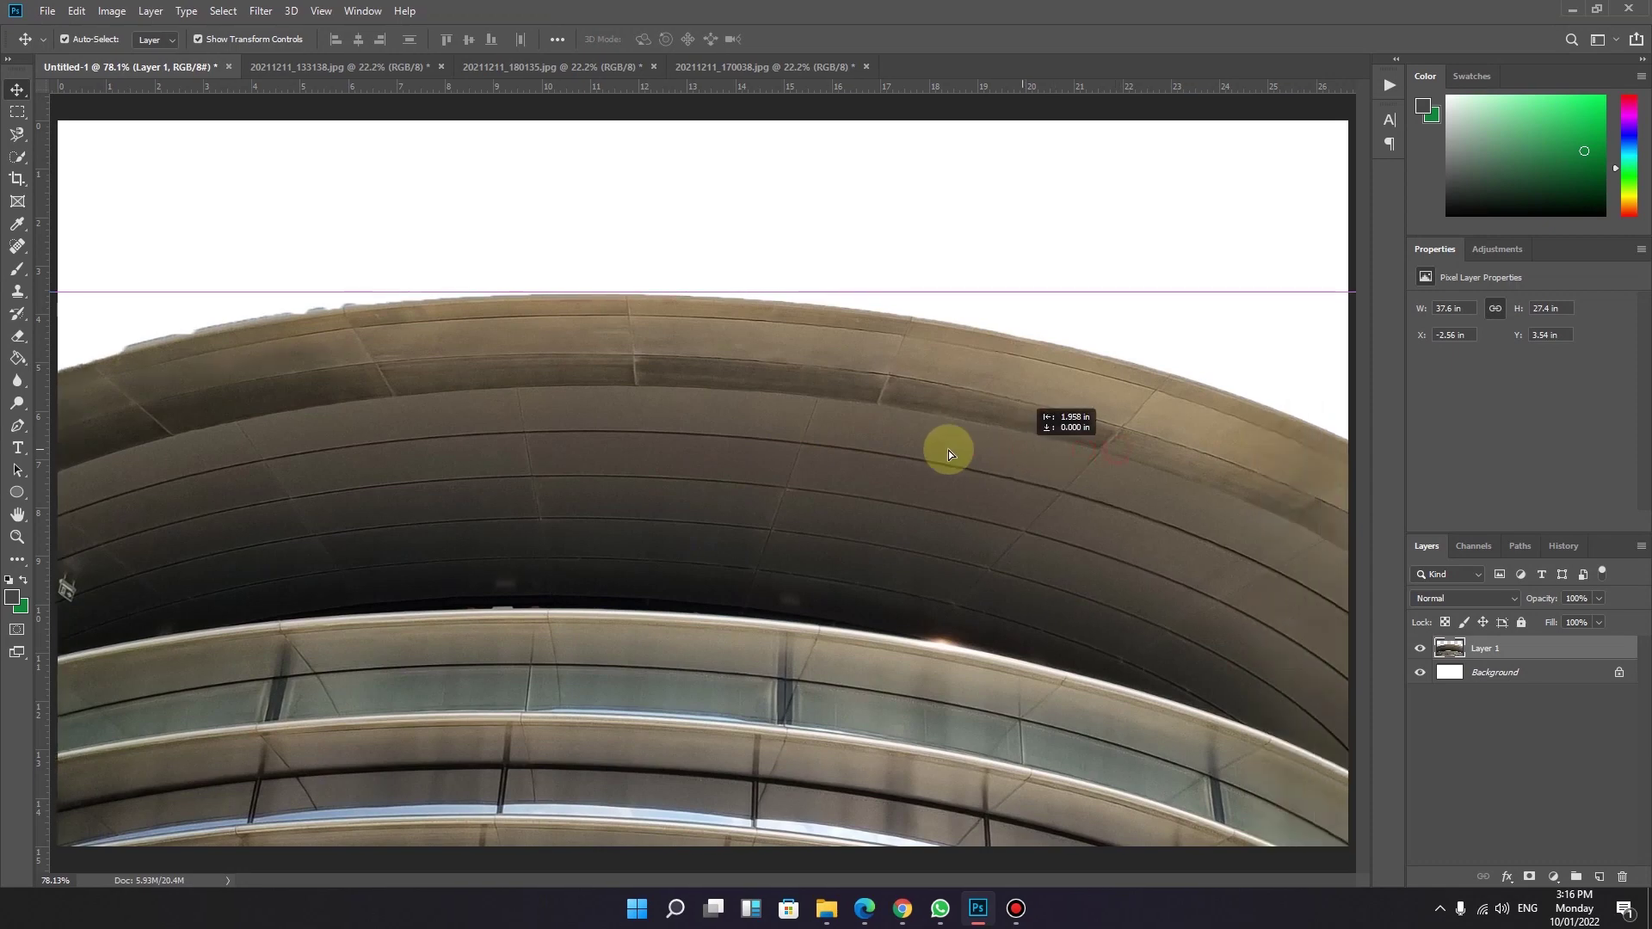
{"action": "left_click_drag", "start_coordinate": [1057, 487], "coordinate": [1010, 492]}
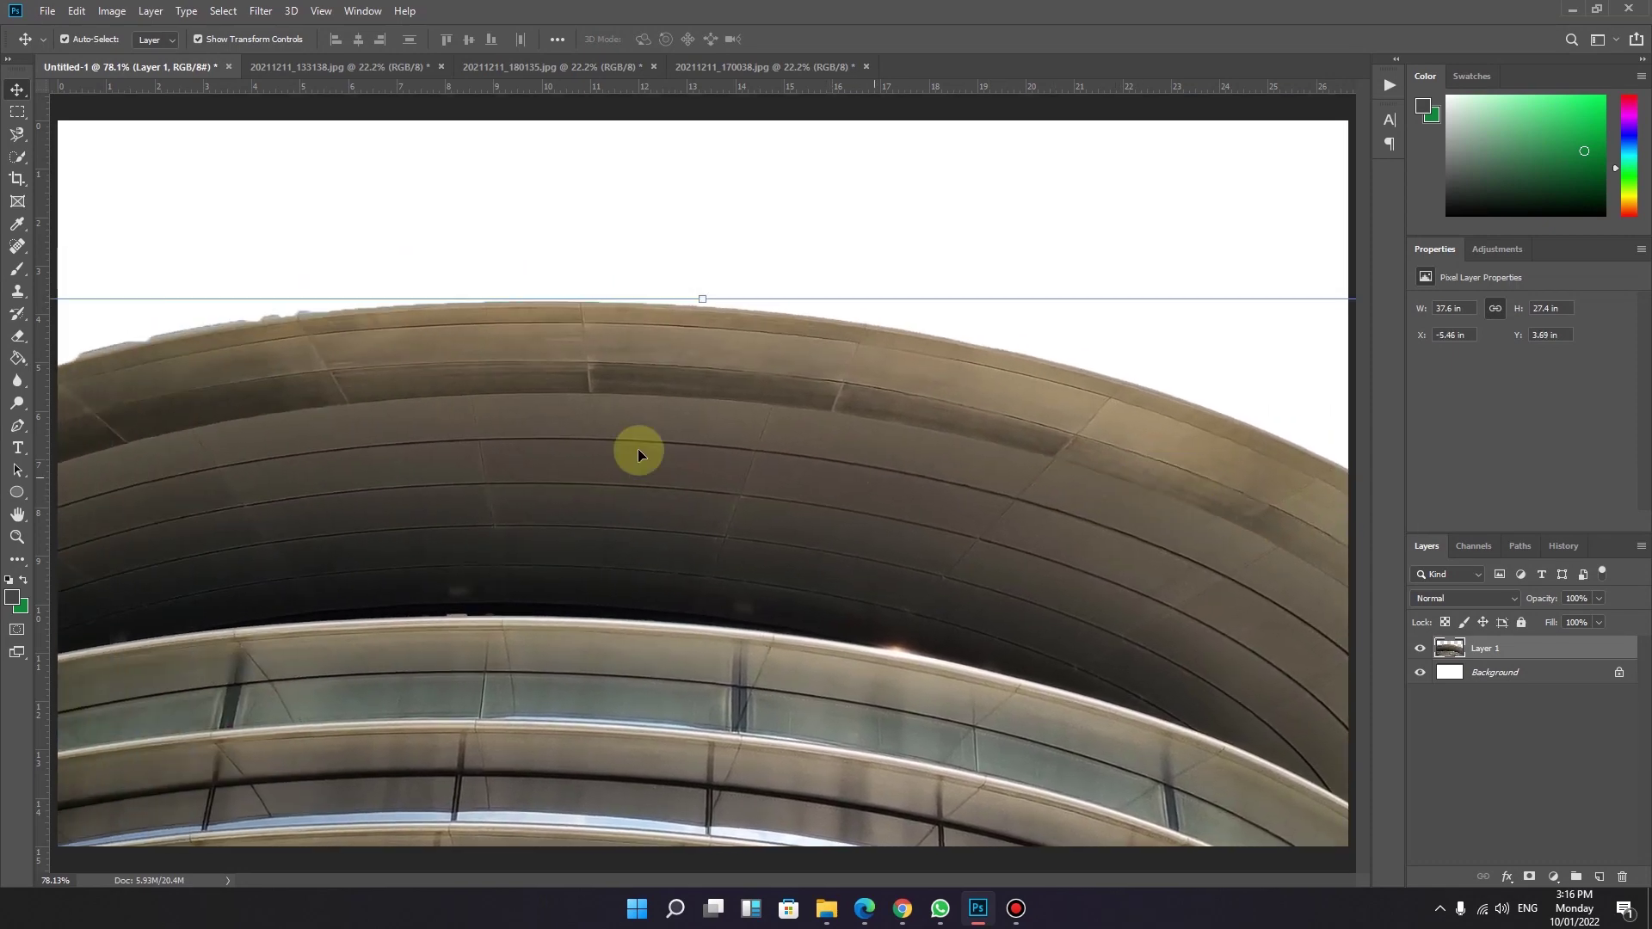
{"action": "left_click_drag", "start_coordinate": [637, 449], "coordinate": [796, 465]}
{"action": "left_click_drag", "start_coordinate": [647, 452], "coordinate": [722, 491]}
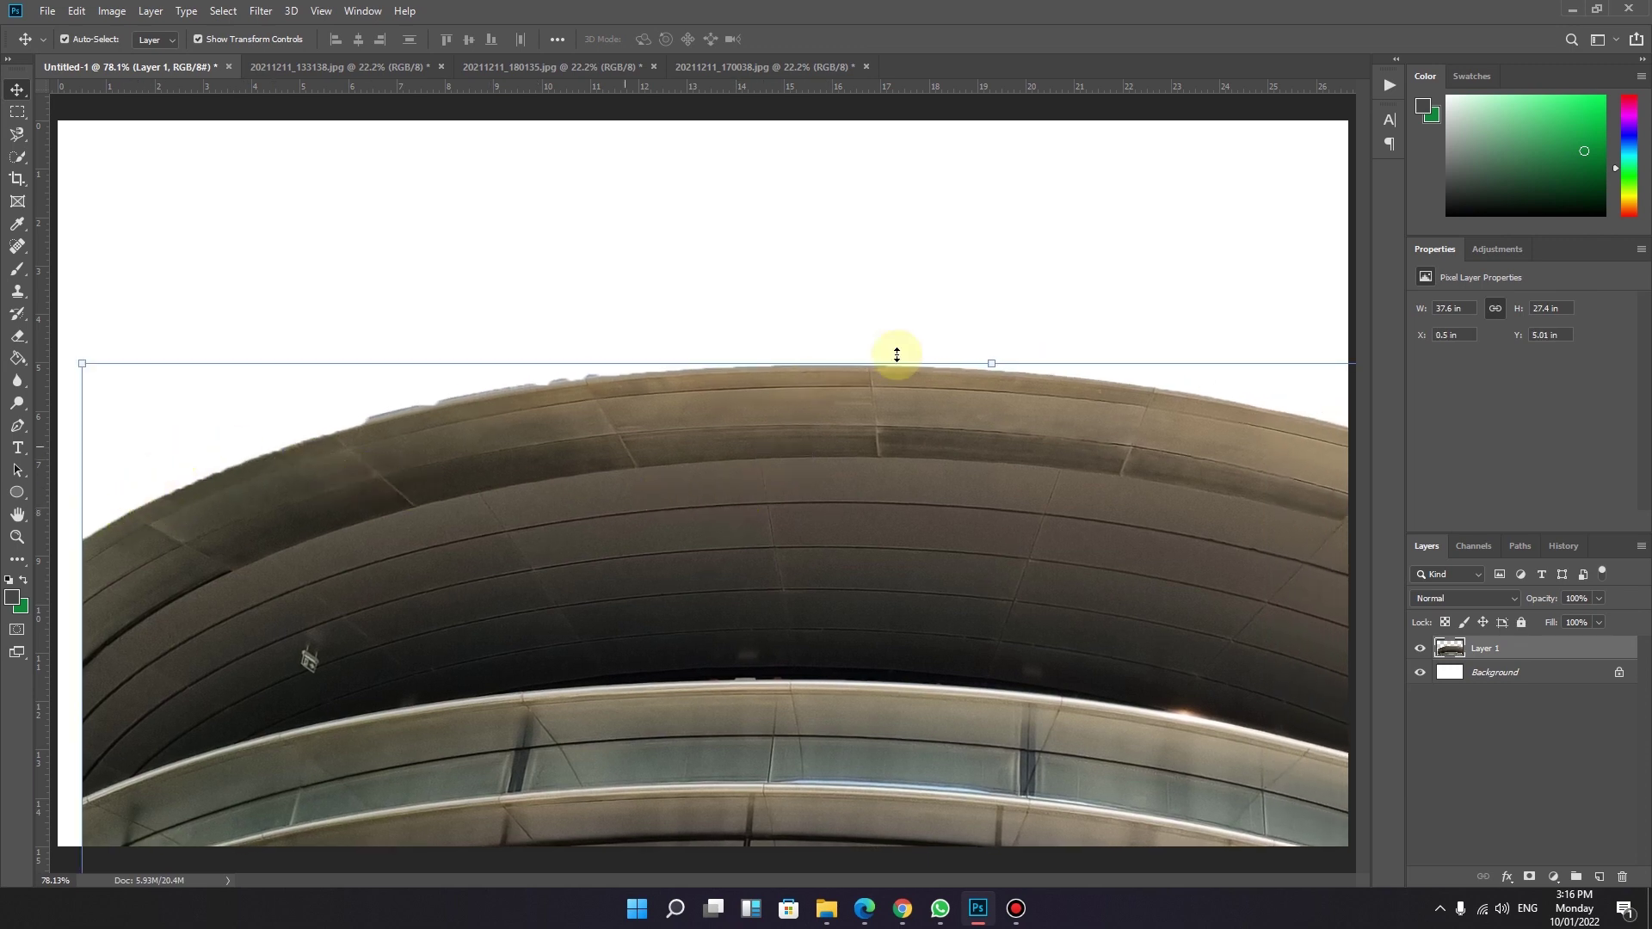
- Scale the building layer down to about 29.5% and place it in the canvas's lower-left corner
{"action": "left_click_drag", "start_coordinate": [993, 364], "coordinate": [779, 262]}
{"action": "left_click_drag", "start_coordinate": [789, 166], "coordinate": [606, 317]}
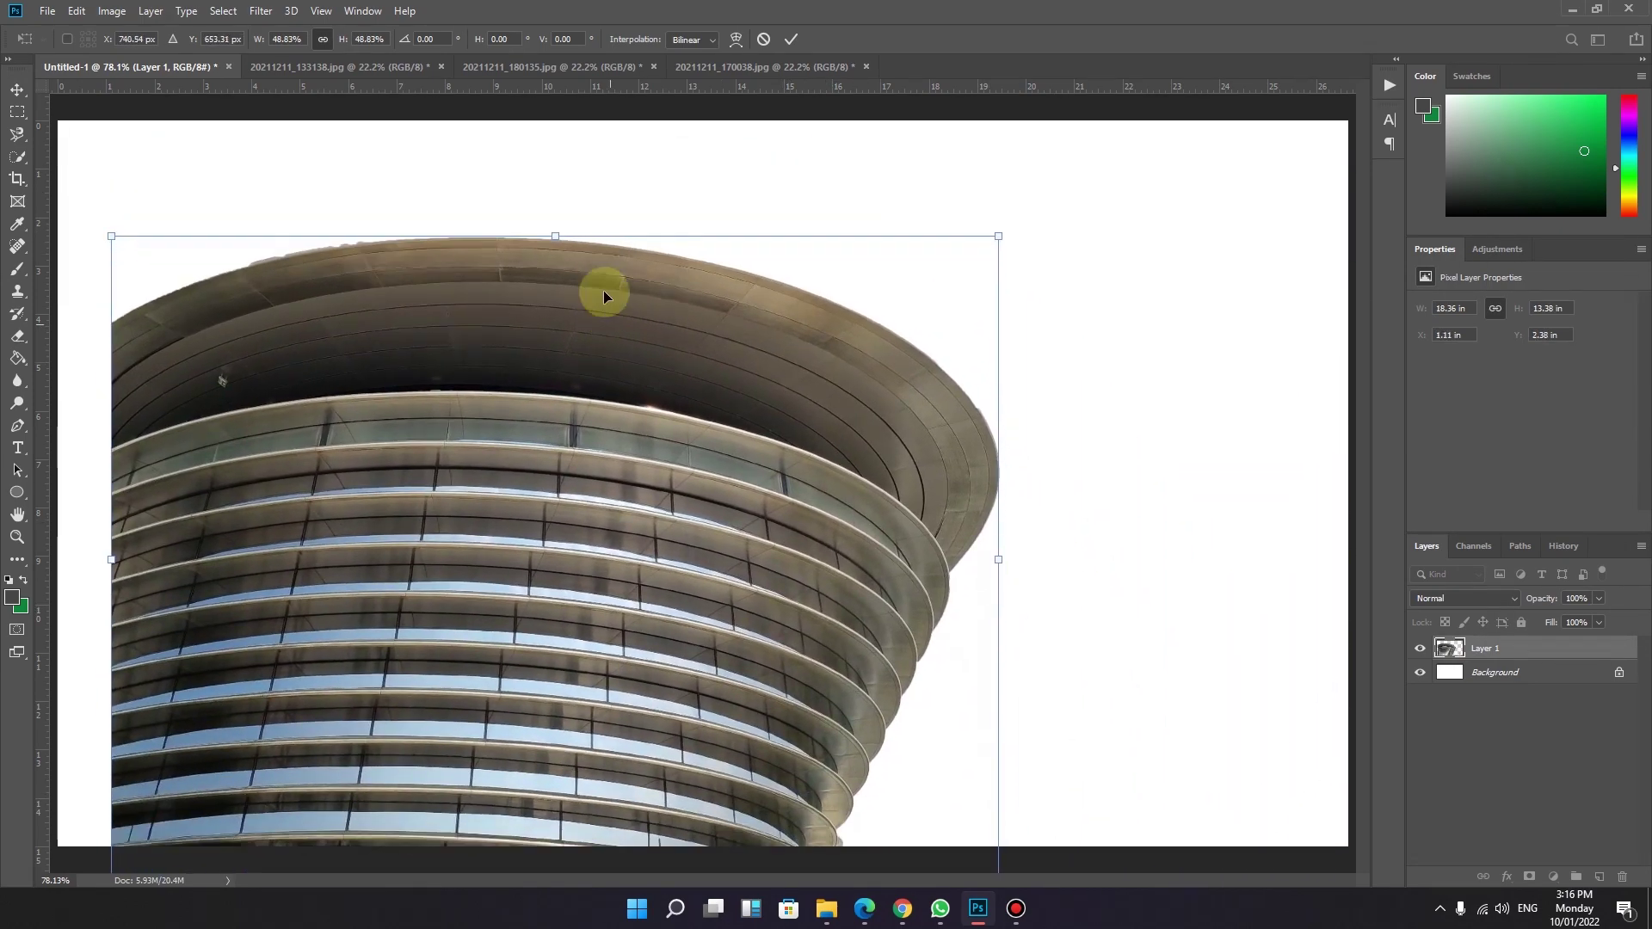
{"action": "left_click_drag", "start_coordinate": [555, 232], "coordinate": [388, 534]}
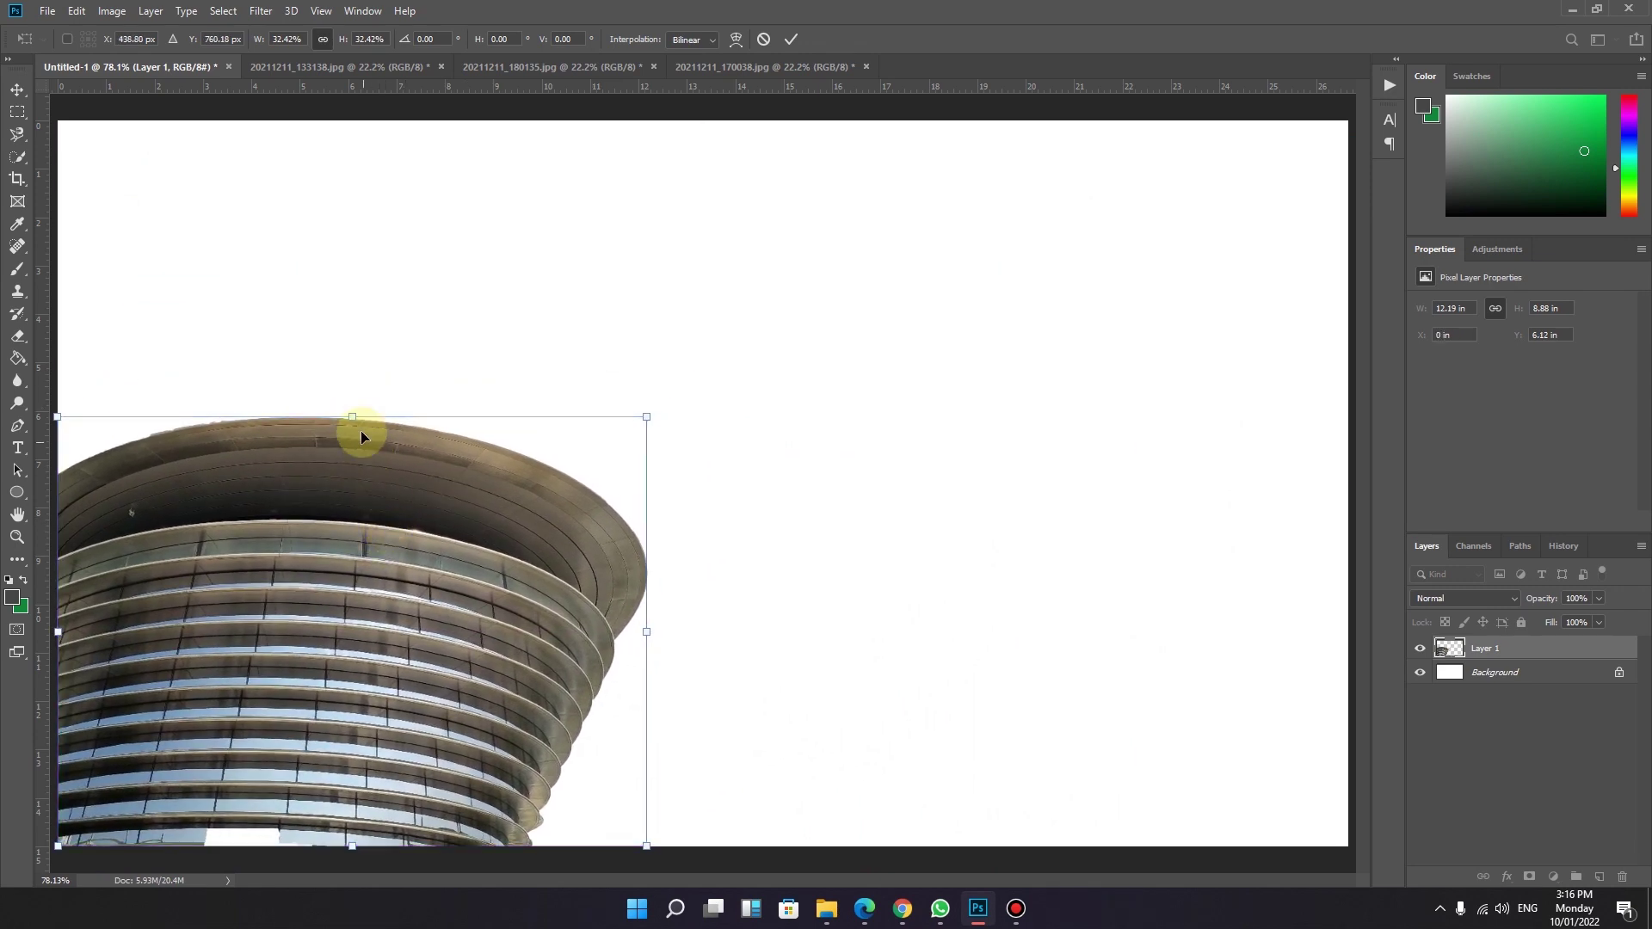
{"action": "left_click_drag", "start_coordinate": [358, 417], "coordinate": [353, 455]}
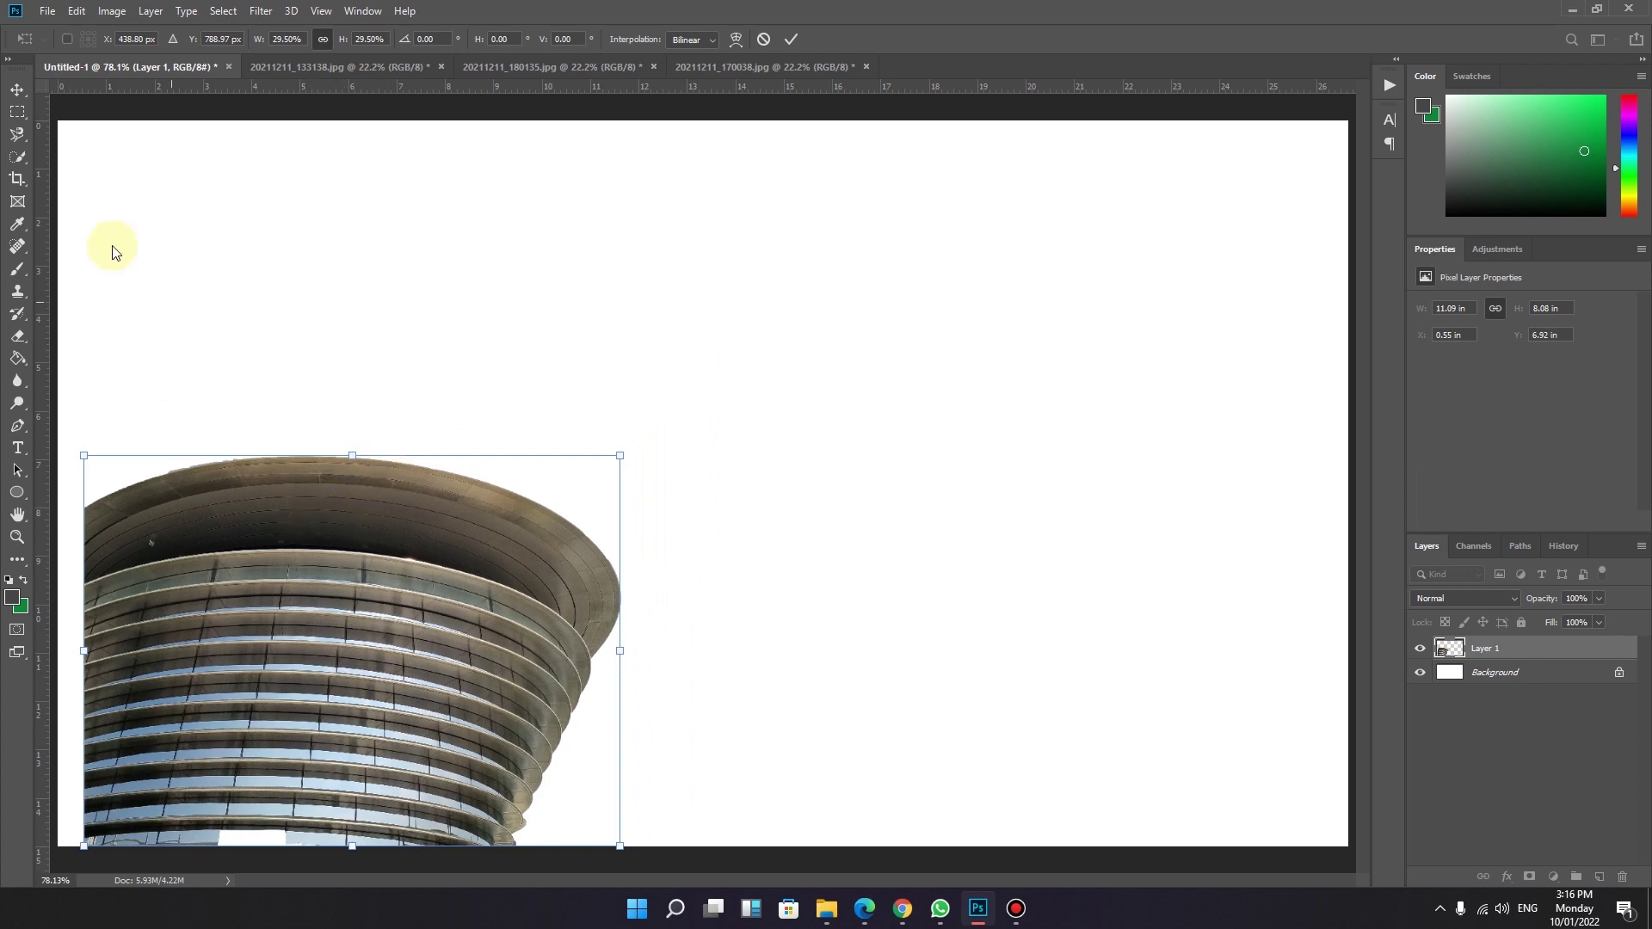
- Return to 20211211_133138.jpg and compare the feather options of the Rectangular Marquee, Magnetic Lasso and Quick Selection tools
{"action": "left_click", "coordinate": [297, 62]}
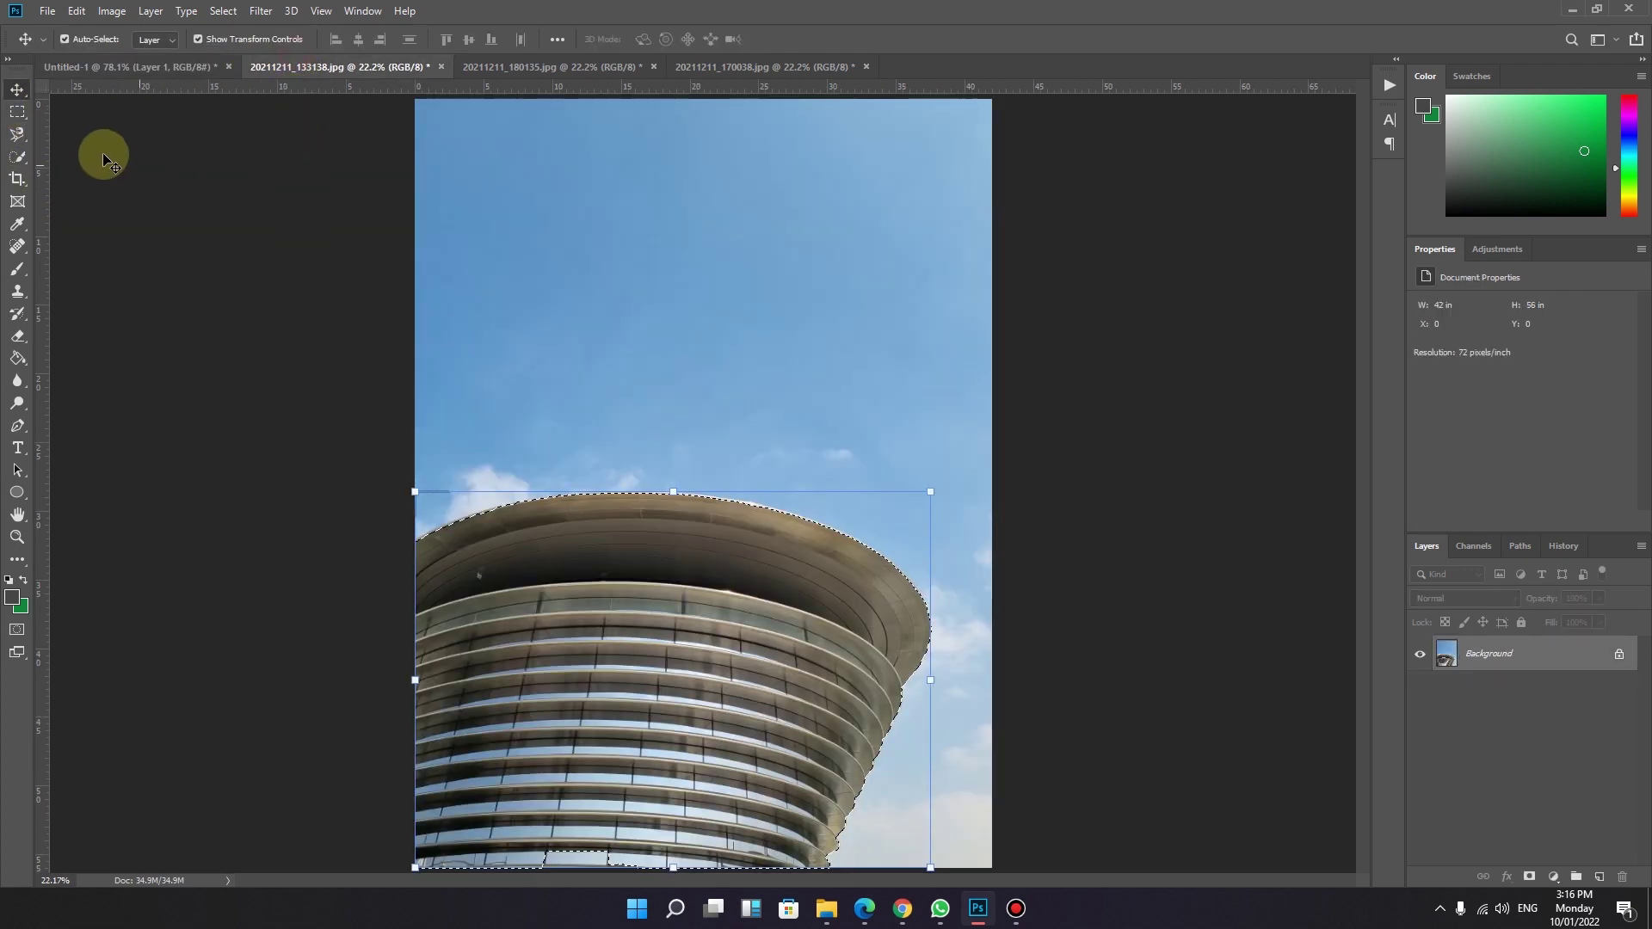
{"action": "left_click", "coordinate": [21, 115]}
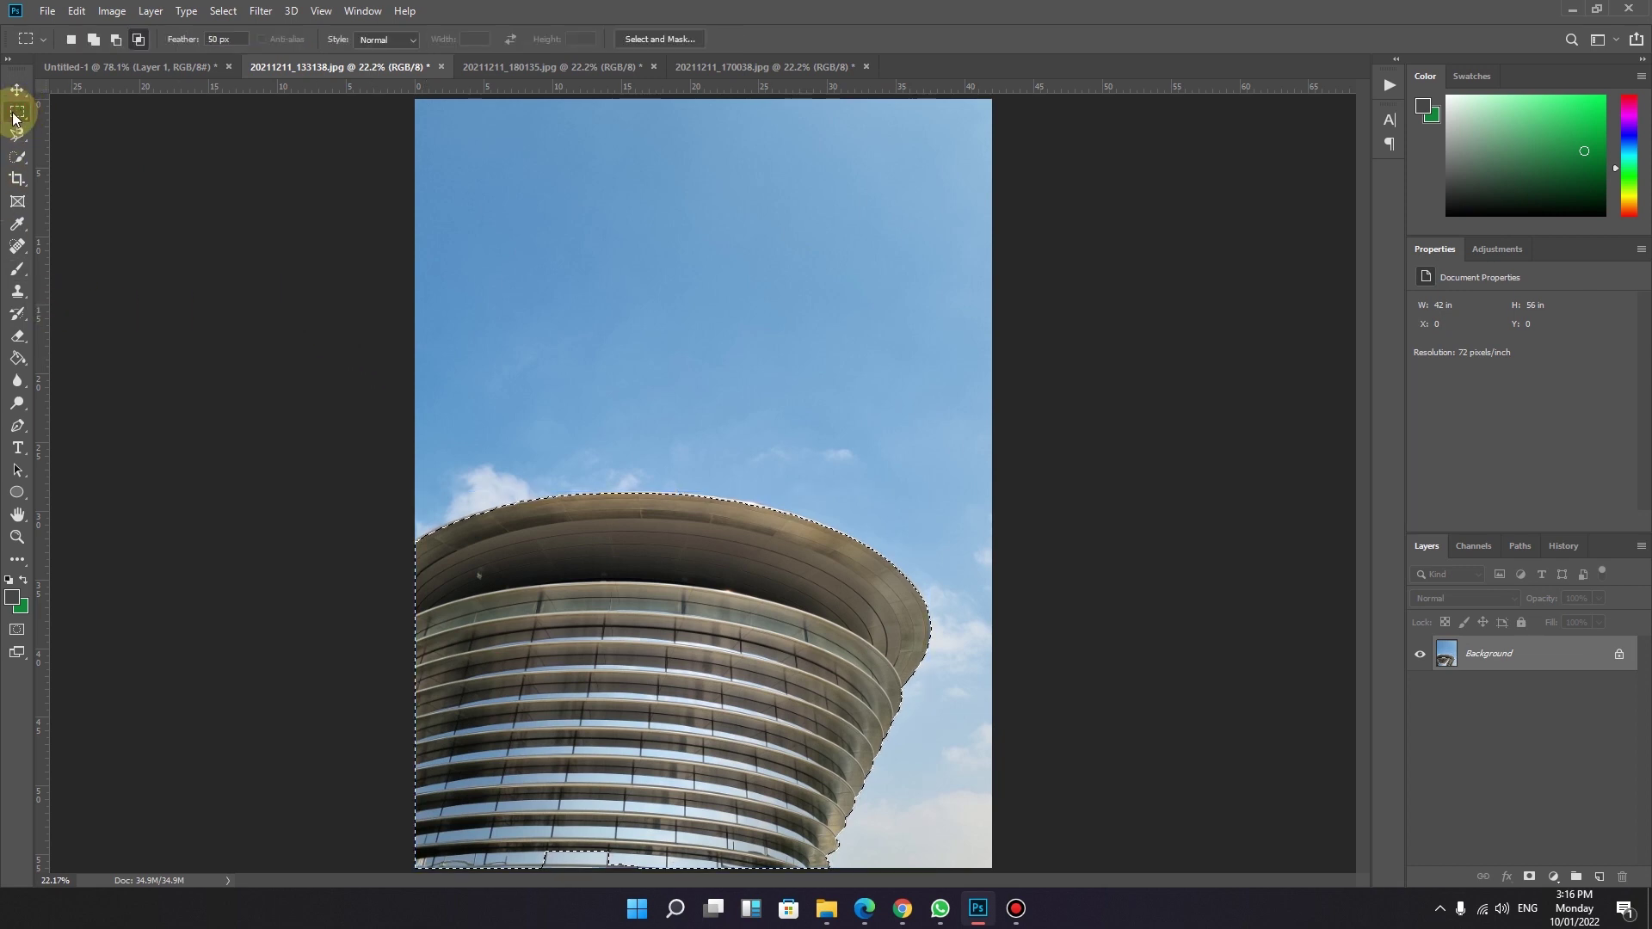
{"action": "left_click", "coordinate": [16, 135]}
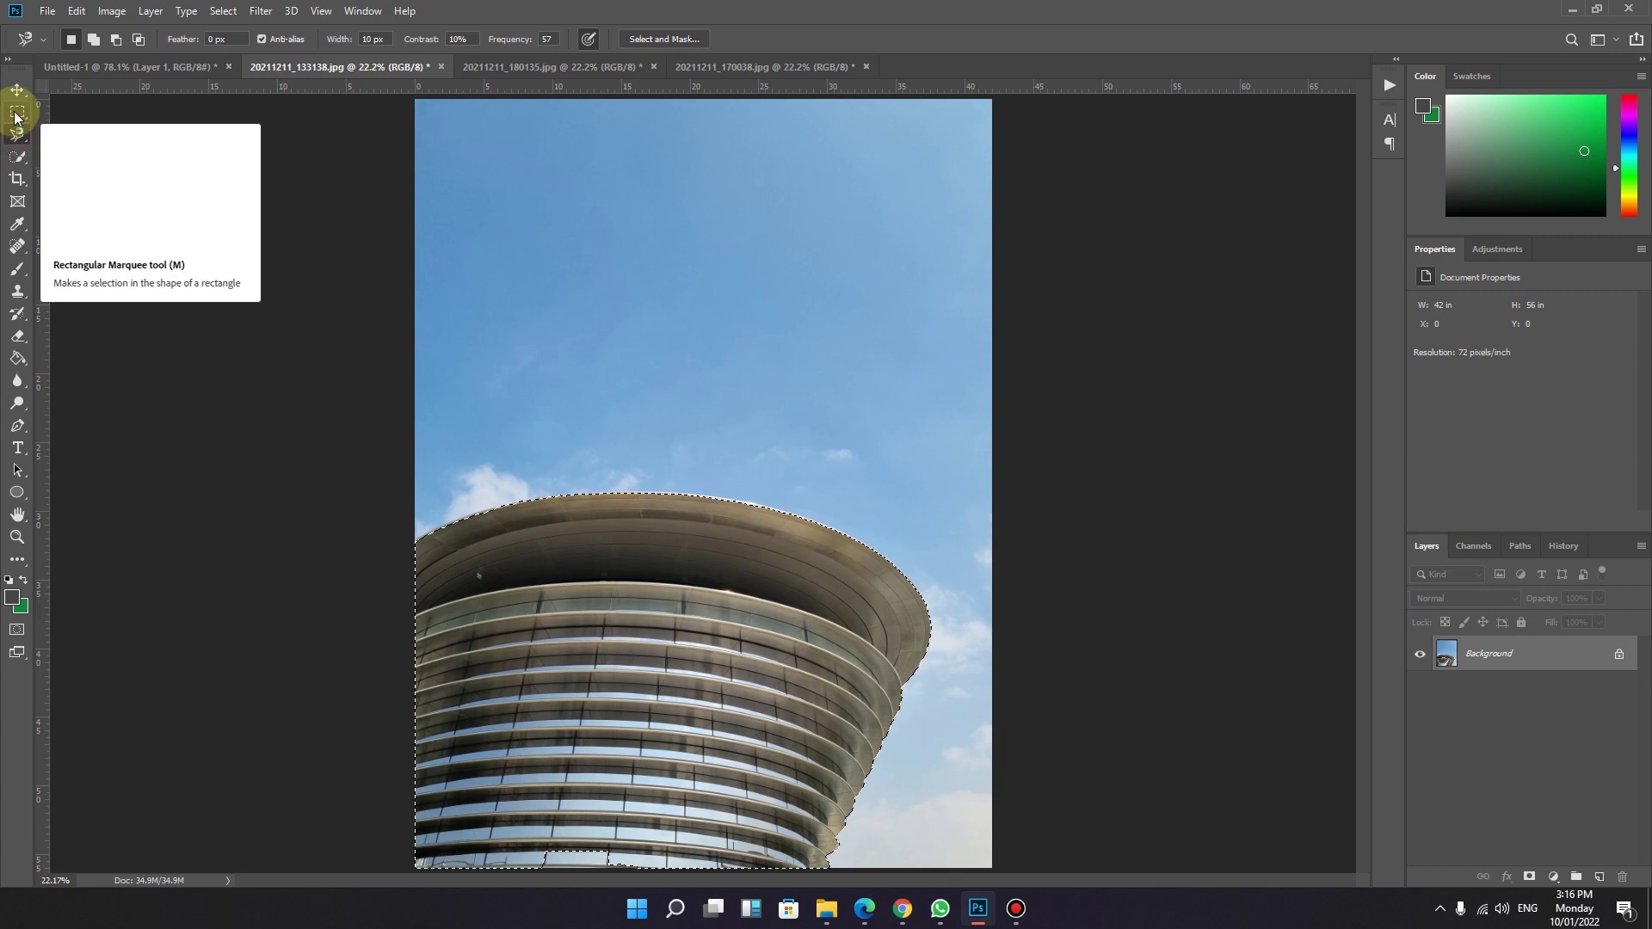
{"action": "left_click", "coordinate": [17, 111]}
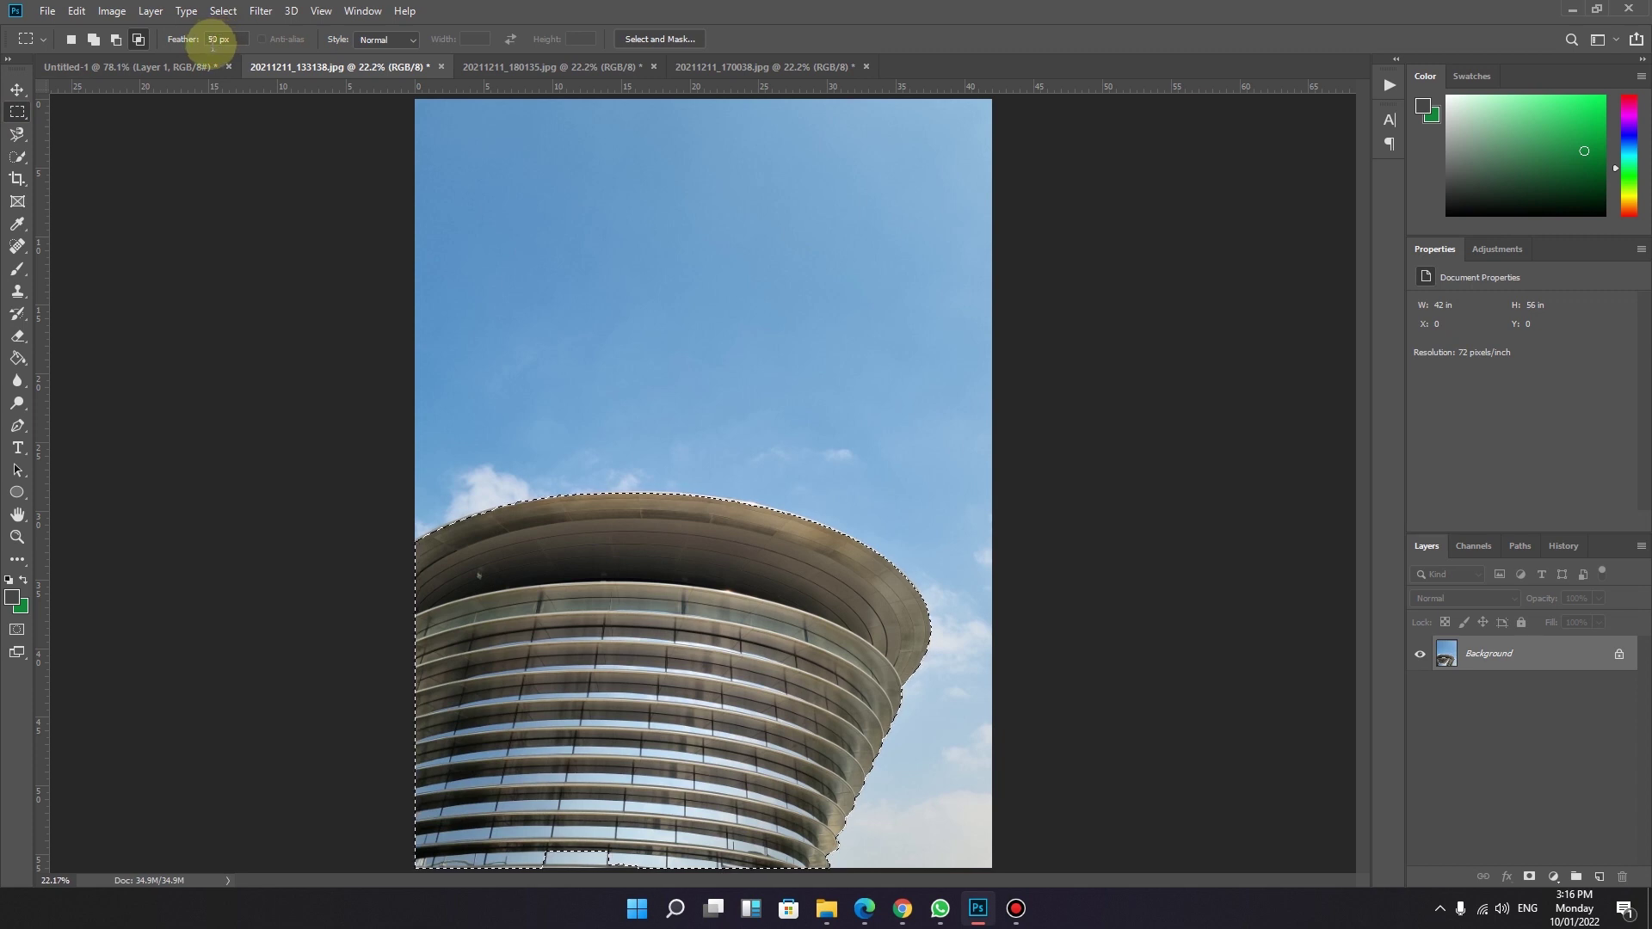
{"action": "left_click", "coordinate": [21, 133]}
{"action": "left_click", "coordinate": [20, 163]}
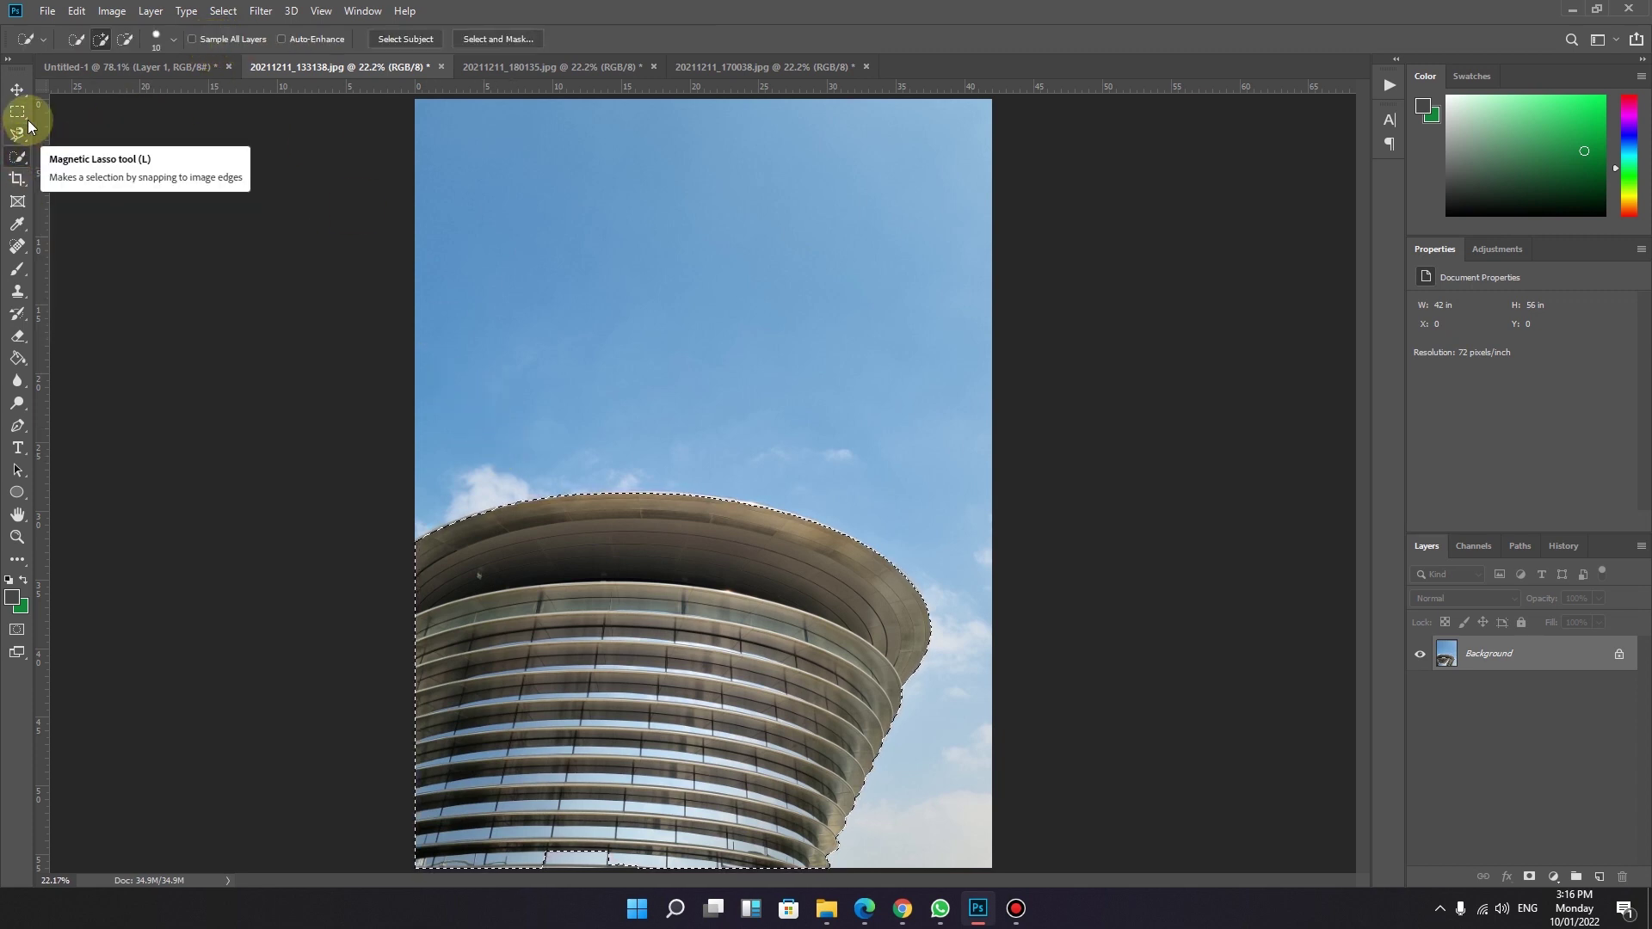